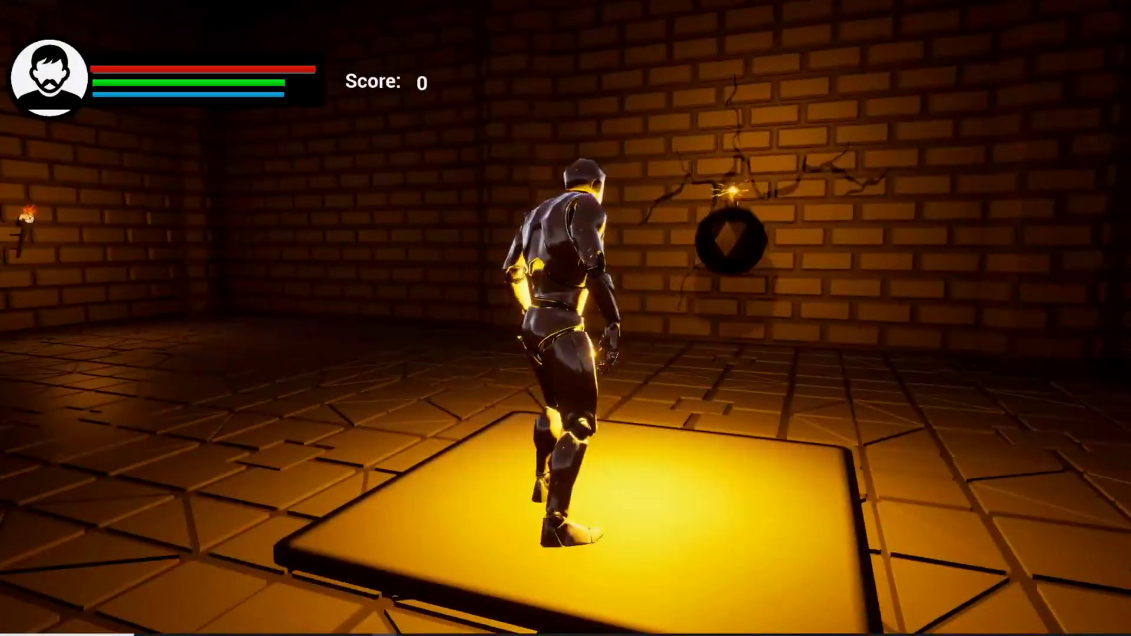
pyautogui.press('a')
pyautogui.press('w')
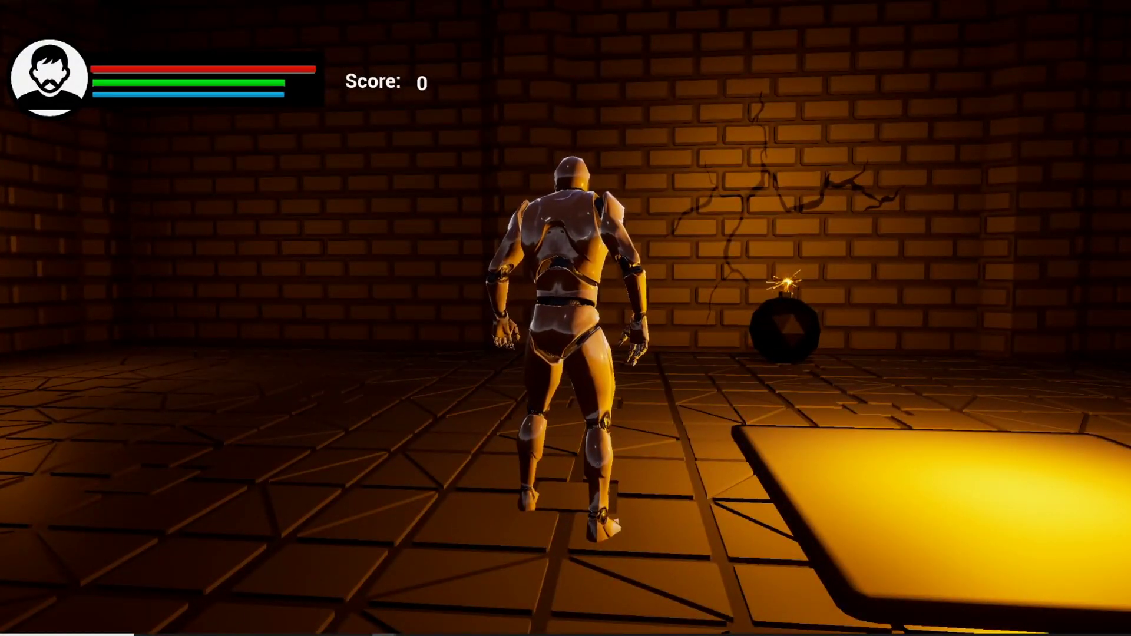
pyautogui.press('s')
pyautogui.press('d')
pyautogui.press('w')
pyautogui.press('a')
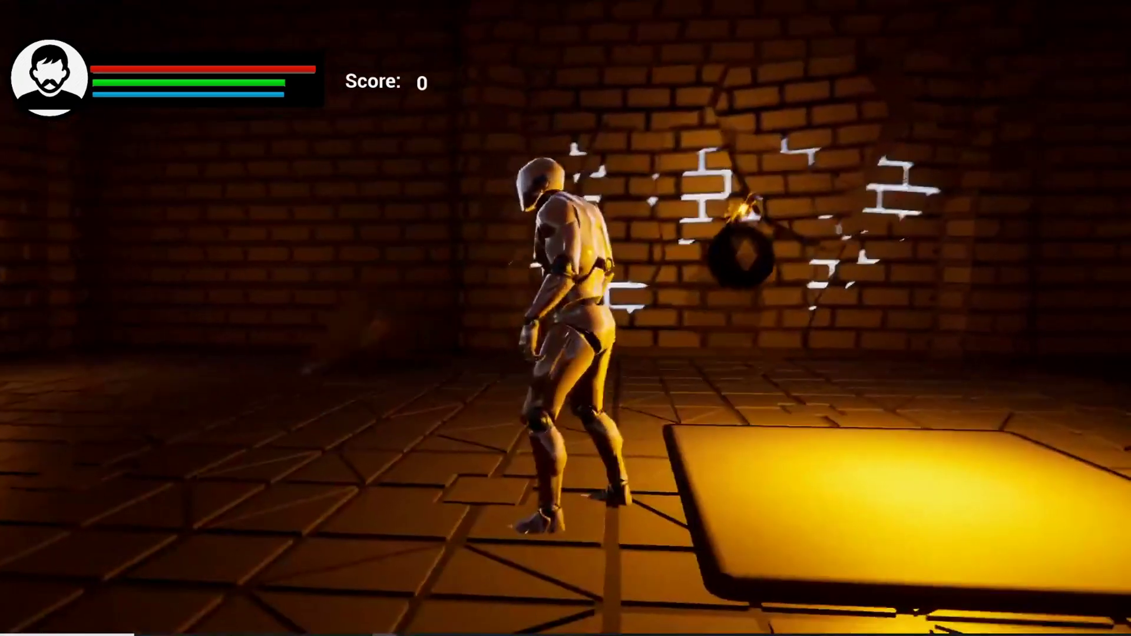
pyautogui.press('w')
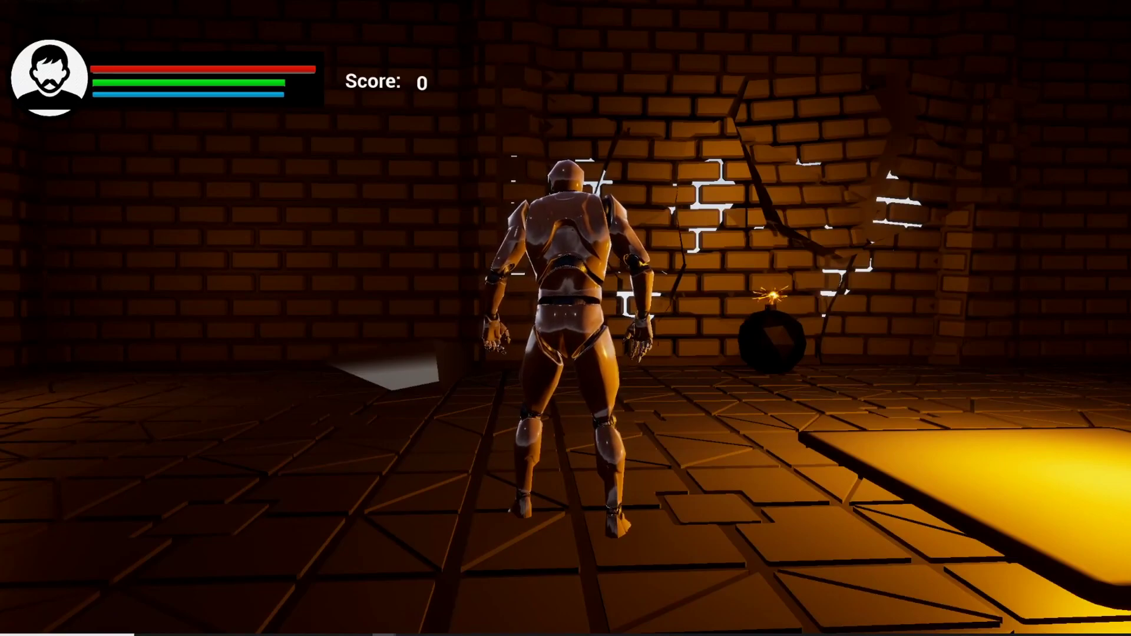
pyautogui.press('s')
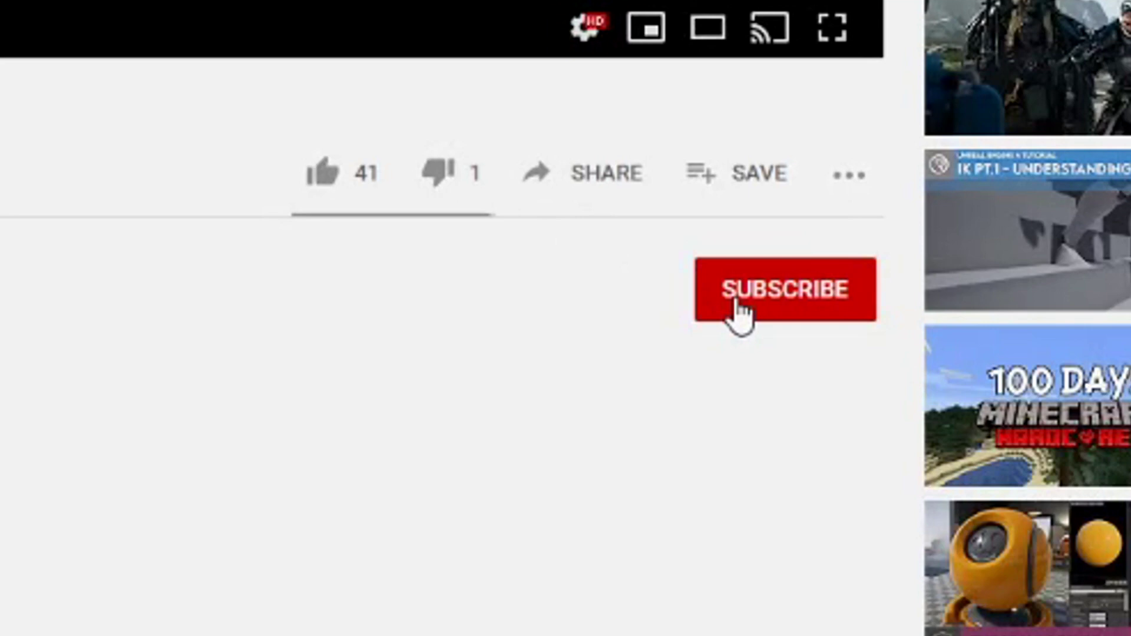
# - Subscribe to the YouTube channel and set its notifications to All
pyautogui.click(739, 314)
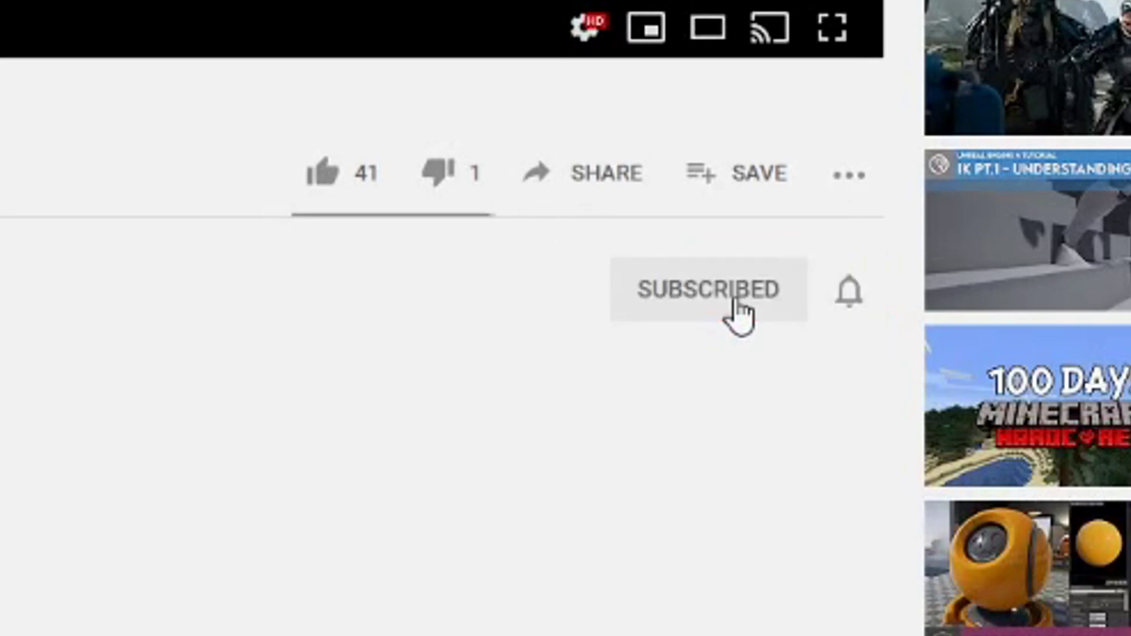
pyautogui.click(862, 300)
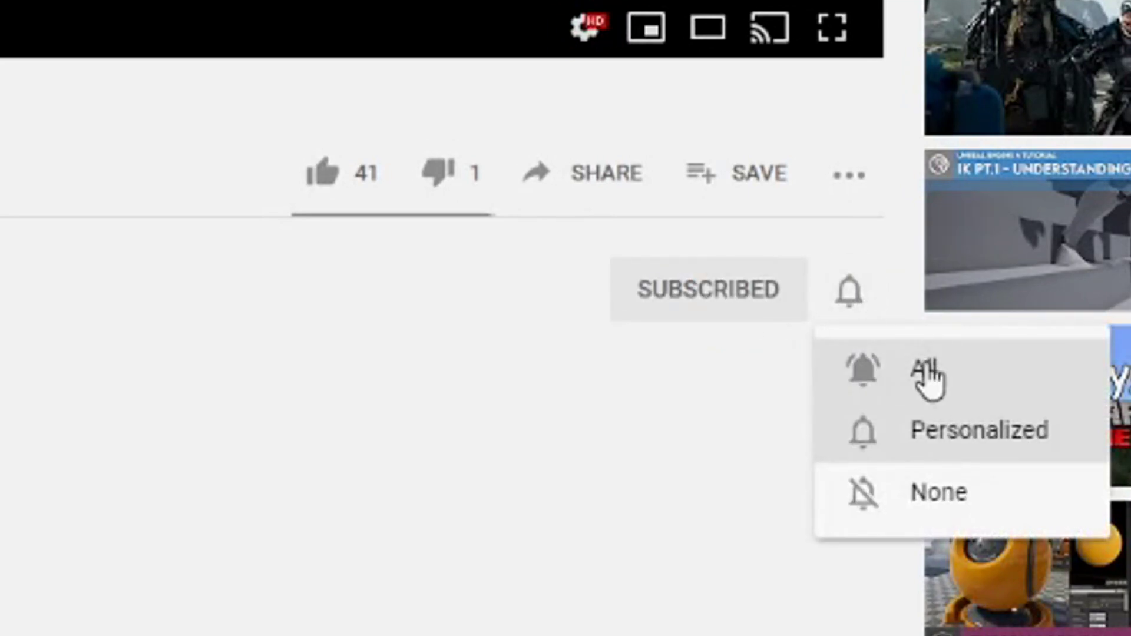
pyautogui.click(946, 380)
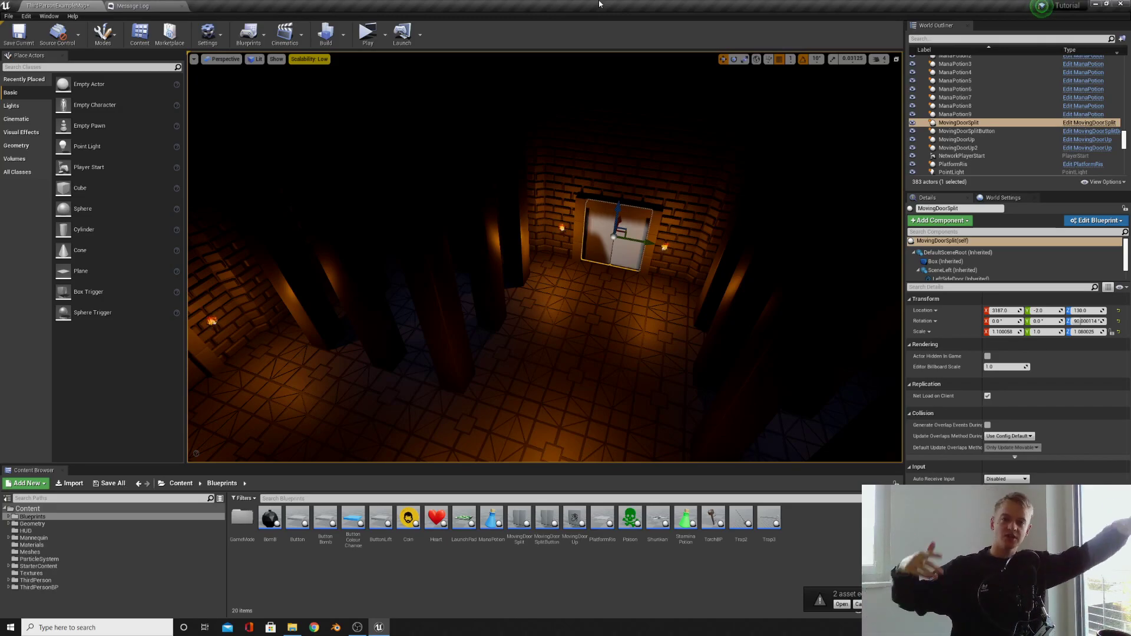
# - Select the floor and wall pieces around the split door together and duplicate them to start a new room behind it
pyautogui.press('s')
pyautogui.moveTo(545, 257)
pyautogui.mouseDown(button='right')
pyautogui.moveTo(530, 300)
pyautogui.moveTo(545, 265)
pyautogui.moveTo(525, 274)
pyautogui.moveTo(545, 257)
pyautogui.mouseUp(button='right')
pyautogui.click(547, 177)
pyautogui.click(556, 164)
pyautogui.keyDown('ctrl'); pyautogui.click(530, 236); pyautogui.keyUp('ctrl')
pyautogui.keyDown('ctrl'); pyautogui.click(713, 200); pyautogui.keyUp('ctrl')
pyautogui.keyDown('ctrl'); pyautogui.click(836, 336); pyautogui.keyUp('ctrl')
pyautogui.keyDown('ctrl'); pyautogui.click(836, 336); pyautogui.keyUp('ctrl')
pyautogui.keyDown('ctrl'); pyautogui.click(795, 253); pyautogui.keyUp('ctrl')
pyautogui.keyDown('ctrl'); pyautogui.click(548, 348); pyautogui.keyUp('ctrl')
pyautogui.keyDown('ctrl'); pyautogui.click(377, 348); pyautogui.keyUp('ctrl')
pyautogui.keyDown('ctrl'); pyautogui.click(707, 353); pyautogui.keyUp('ctrl')
pyautogui.keyDown('alt'); pyautogui.moveTo(492, 364); pyautogui.dragTo(619, 366); pyautogui.keyUp('alt')
# - Place a point light in the new room and raise its intensity and attenuation radius
pyautogui.moveTo(545, 257); pyautogui.dragTo(545, 256, button='right')
pyautogui.moveTo(87, 147); pyautogui.dragTo(561, 200)
pyautogui.moveTo(1004, 373); pyautogui.dragTo(1061, 373)
pyautogui.moveTo(1002, 425); pyautogui.dragTo(1060, 425)
# - Select two wall pieces of the new room together and shift them slightly into place
pyautogui.moveTo(545, 256); pyautogui.dragTo(545, 256, button='right')
pyautogui.click(531, 365)
pyautogui.keyDown('ctrl'); pyautogui.click(513, 247); pyautogui.keyUp('ctrl')
pyautogui.moveTo(451, 217); pyautogui.dragTo(479, 214)
# - Duplicate the wall and doorway pieces behind the split door, rotate the copies to face the new room and position them along that wall
pyautogui.moveTo(545, 256); pyautogui.dragTo(545, 256, button='right')
pyautogui.click(563, 245)
pyautogui.keyDown('ctrl'); pyautogui.click(413, 247); pyautogui.keyUp('ctrl')
pyautogui.keyDown('ctrl'); pyautogui.click(465, 324); pyautogui.keyUp('ctrl')
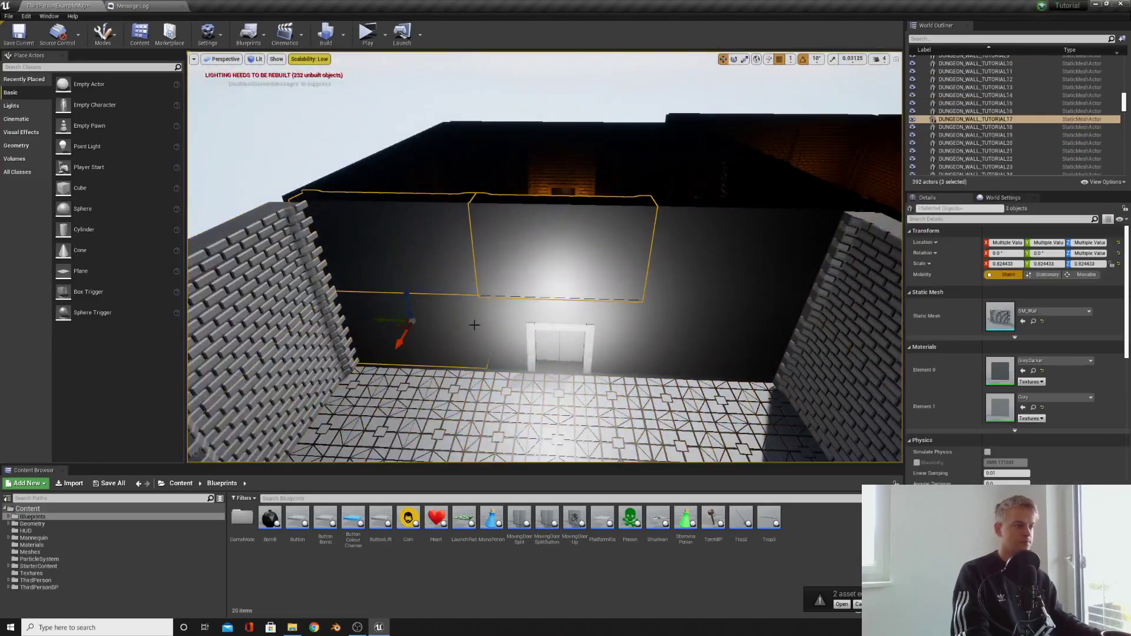
pyautogui.keyDown('ctrl'); pyautogui.click(661, 303); pyautogui.keyUp('ctrl')
pyautogui.press('e')
pyautogui.keyDown('alt'); pyautogui.moveTo(558, 276); pyautogui.dragTo(607, 257); pyautogui.keyUp('alt')
pyautogui.moveTo(545, 256); pyautogui.dragTo(545, 256, button='right')
pyautogui.press('w')
pyautogui.moveTo(607, 233); pyautogui.dragTo(620, 227)
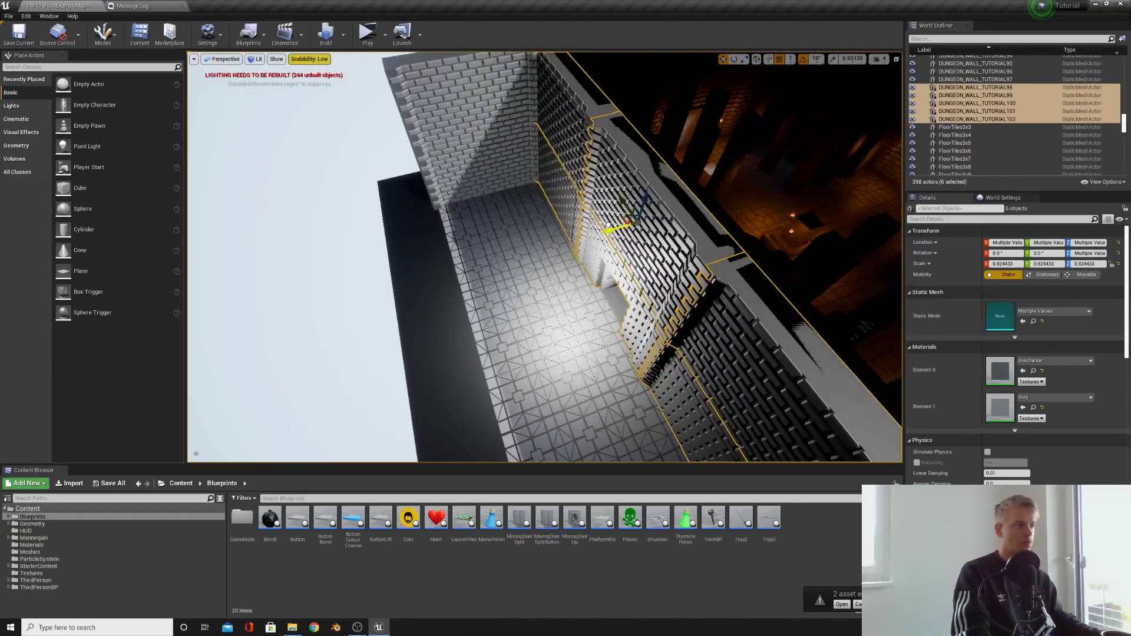
# - Extend the new room by duplicating its side walls and floor, and close the far side with a copy of the doorway wall
pyautogui.moveTo(545, 256); pyautogui.dragTo(544, 256, button='right')
pyautogui.moveTo(561, 217); pyautogui.dragTo(561, 216, button='right')
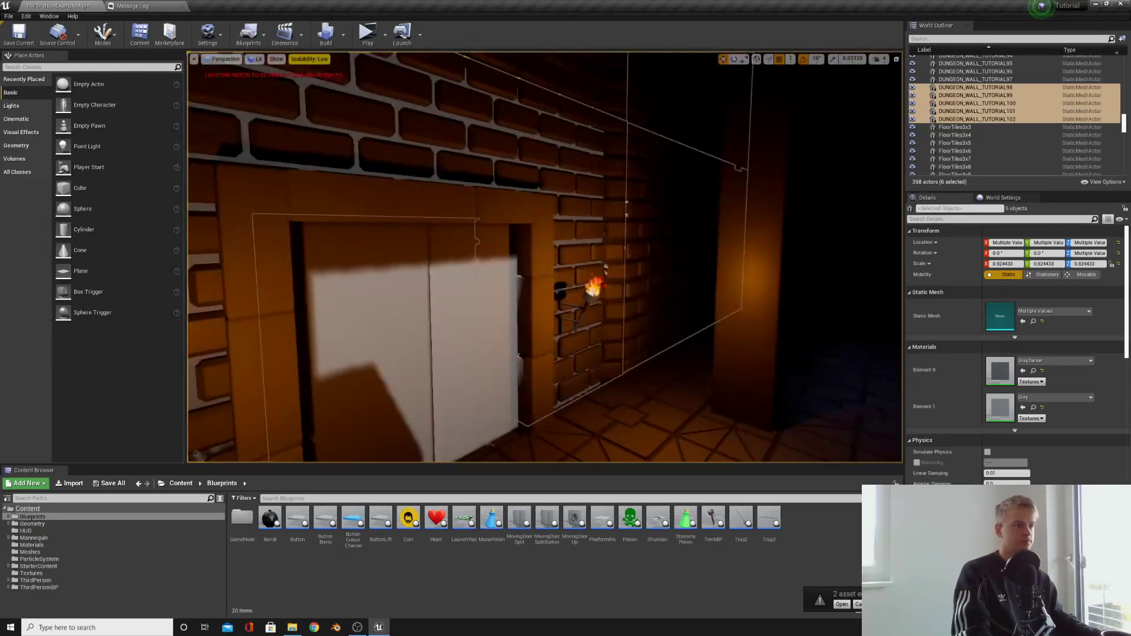
pyautogui.moveTo(559, 337); pyautogui.dragTo(560, 337, button='right')
pyautogui.click(560, 337)
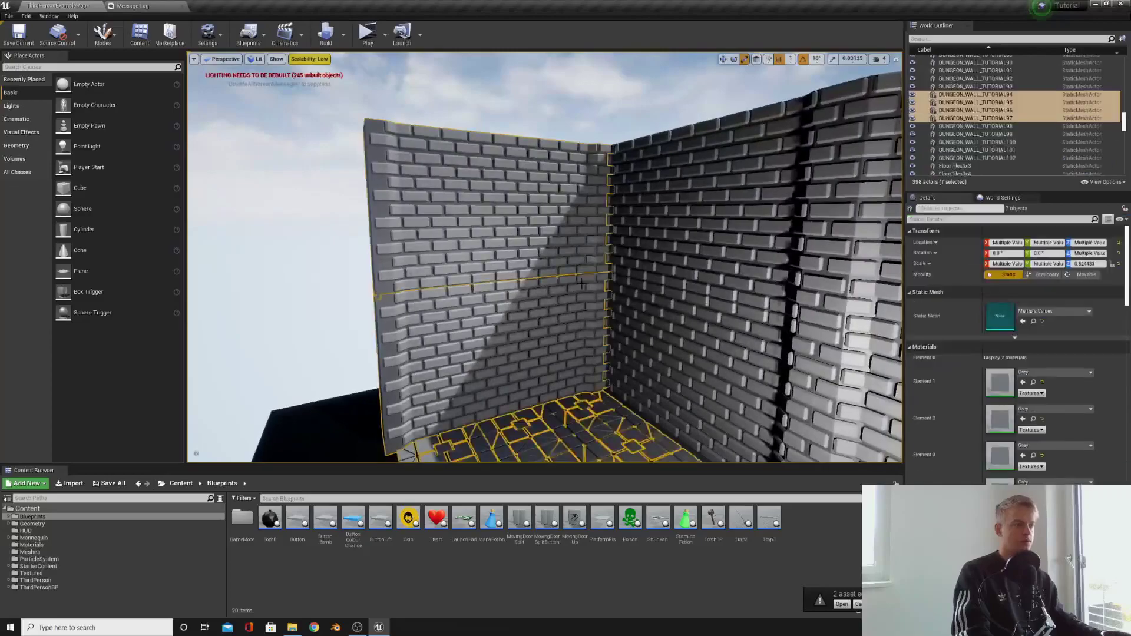
pyautogui.moveTo(545, 256); pyautogui.dragTo(545, 257, button='right')
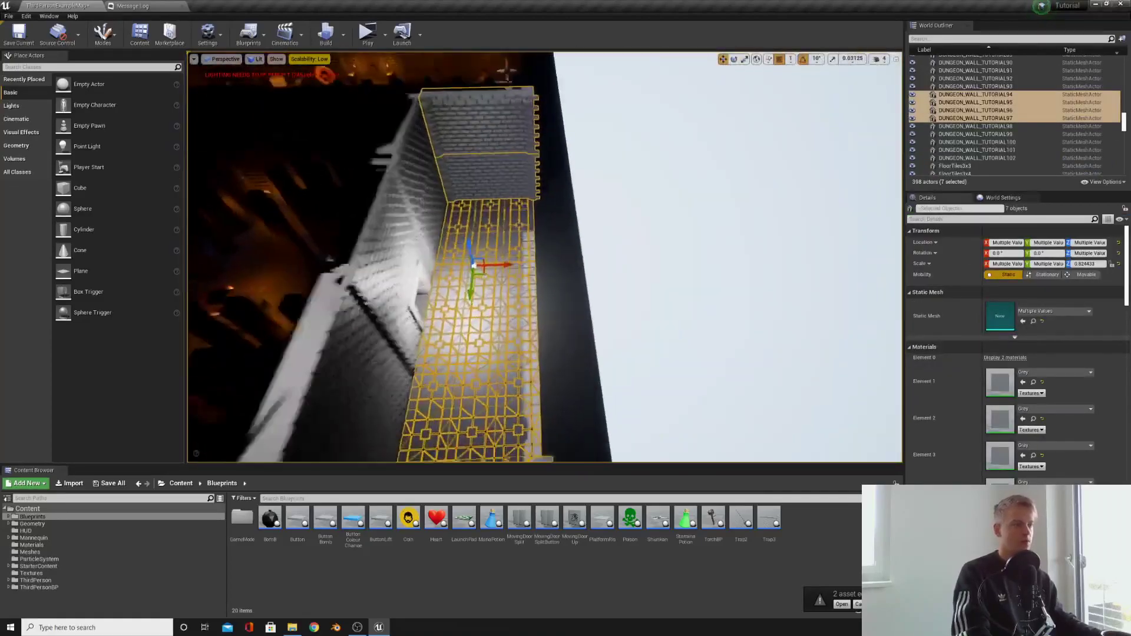
pyautogui.moveTo(605, 257); pyautogui.dragTo(605, 258, button='right')
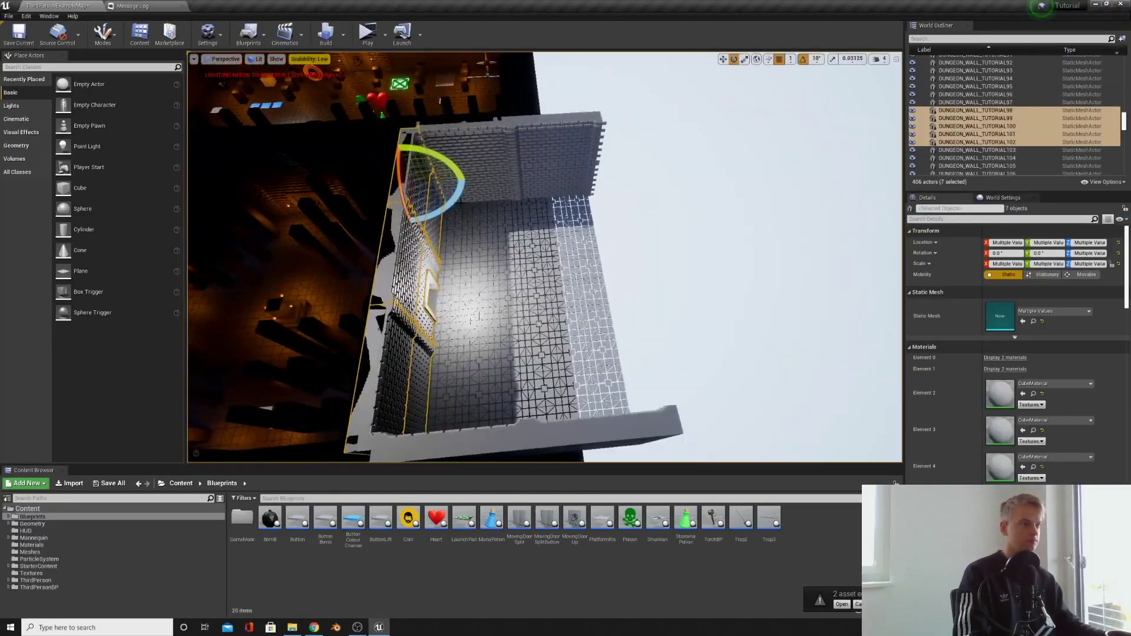
pyautogui.keyDown('alt'); pyautogui.moveTo(445, 211); pyautogui.dragTo(353, 270); pyautogui.keyUp('alt')
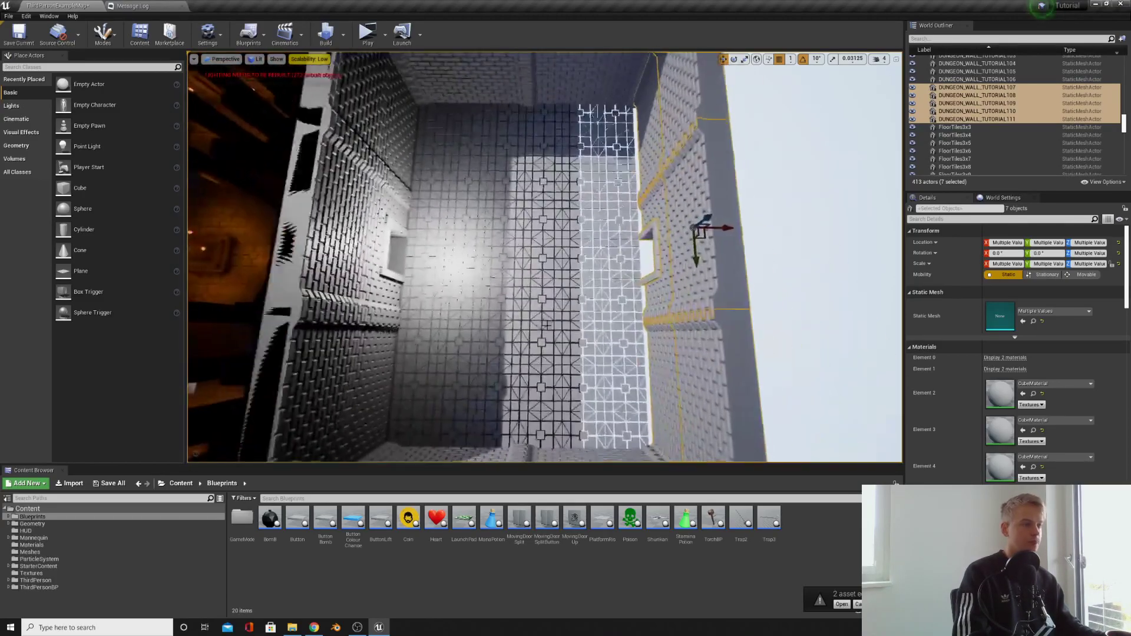
# - Delete the doorway frame and the wall piece around it from the far wall of the new room
pyautogui.click(547, 326)
pyautogui.moveTo(547, 325); pyautogui.dragTo(400, 254, button='right')
pyautogui.click(533, 259)
pyautogui.click(413, 227)
pyautogui.keyDown('ctrl'); pyautogui.click(413, 228); pyautogui.keyUp('ctrl')
pyautogui.click(228, 221)
pyautogui.moveTo(231, 220); pyautogui.dragTo(321, 221, button='right')
pyautogui.click(548, 226)
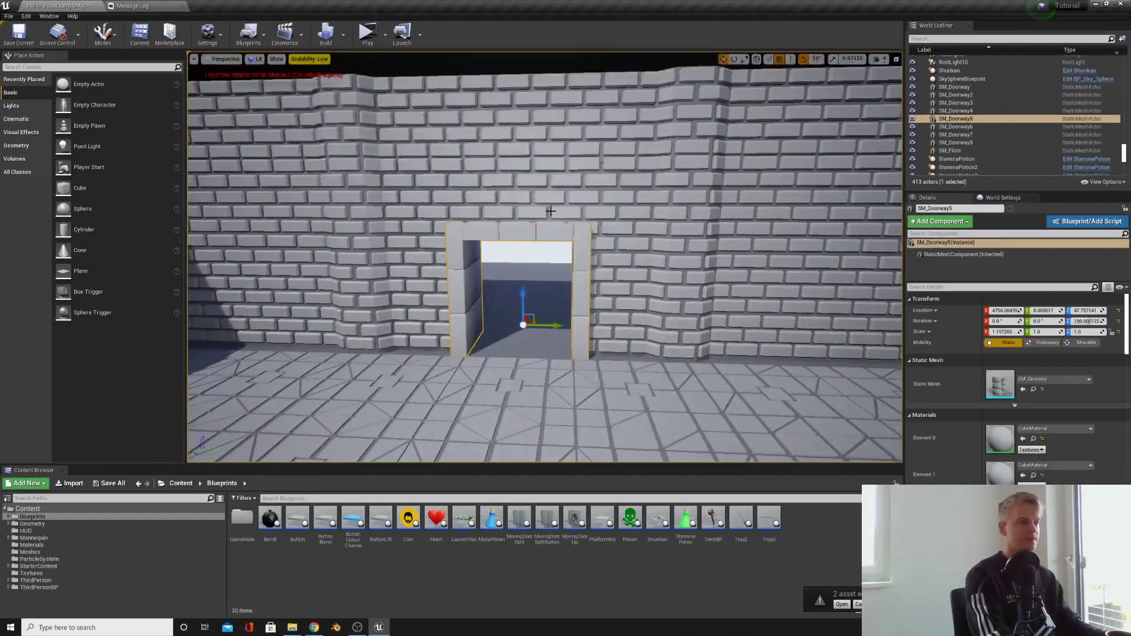
pyautogui.press('Delete')
pyautogui.click(550, 211)
pyautogui.press('Delete')
# - Duplicate the upper middle section of the far wall downward to fill the doorway gap
pyautogui.moveTo(551, 211); pyautogui.dragTo(548, 171, button='right')
pyautogui.click(548, 168)
pyautogui.keyDown('alt'); pyautogui.moveTo(528, 91); pyautogui.dragTo(555, 217); pyautogui.keyUp('alt')
# - Move the orange point light further into the new room and over towards one of its side walls
pyautogui.moveTo(562, 228); pyautogui.dragTo(559, 378, button='right')
pyautogui.click(543, 226)
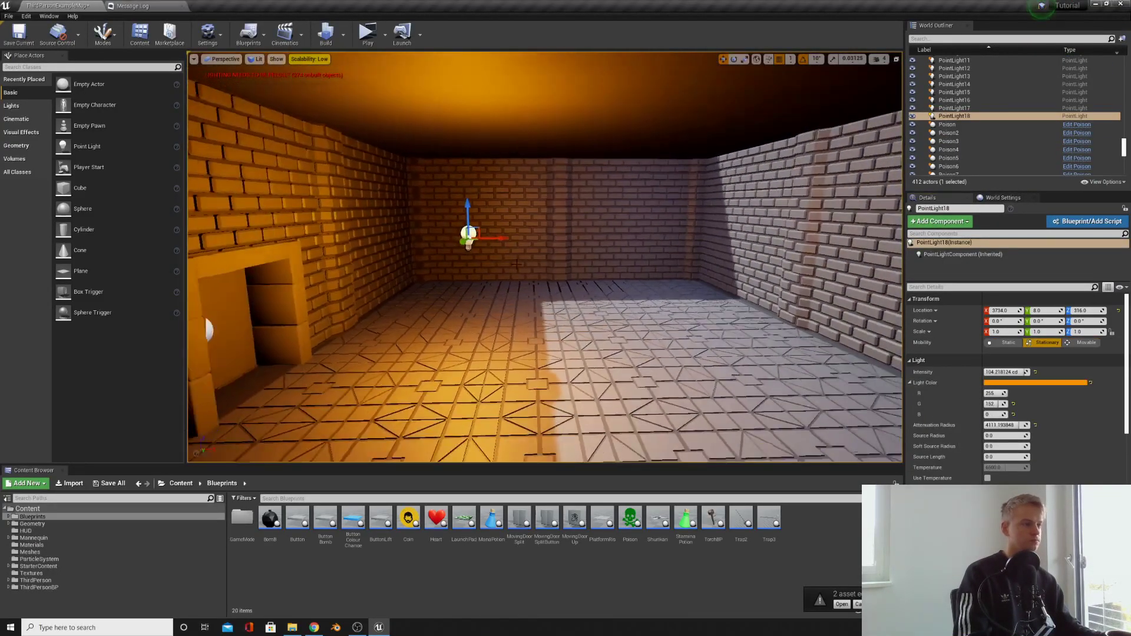
pyautogui.moveTo(500, 238); pyautogui.dragTo(644, 235)
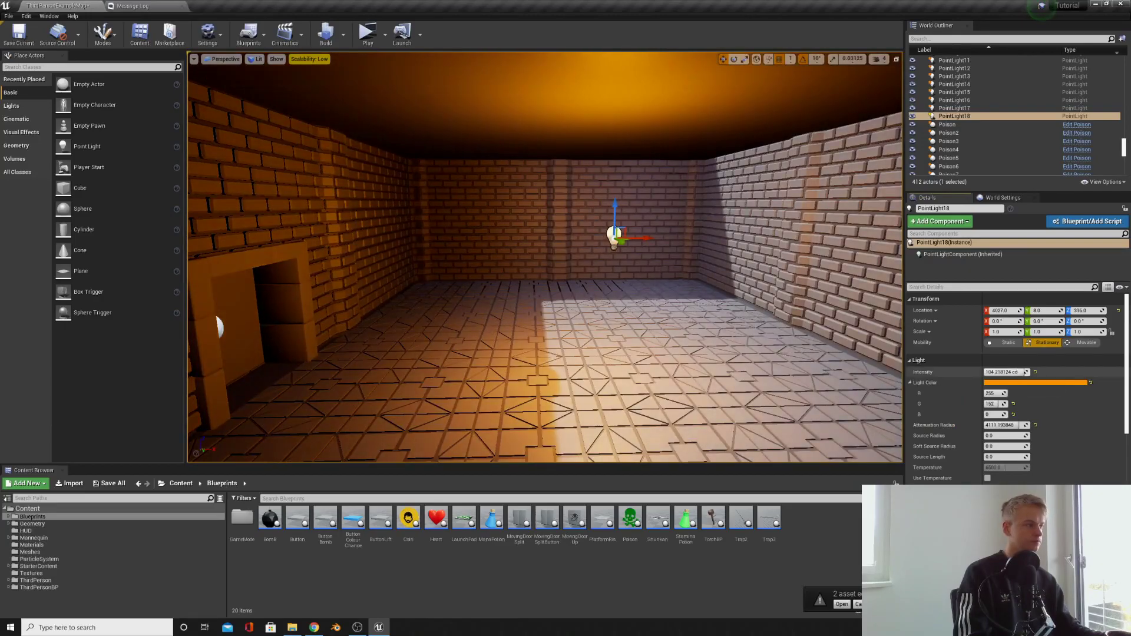
pyautogui.moveTo(644, 235); pyautogui.dragTo(620, 267, button='right')
pyautogui.moveTo(619, 267); pyautogui.dragTo(405, 265)
pyautogui.moveTo(405, 265); pyautogui.dragTo(512, 230, button='right')
pyautogui.moveTo(524, 237); pyautogui.dragTo(427, 234)
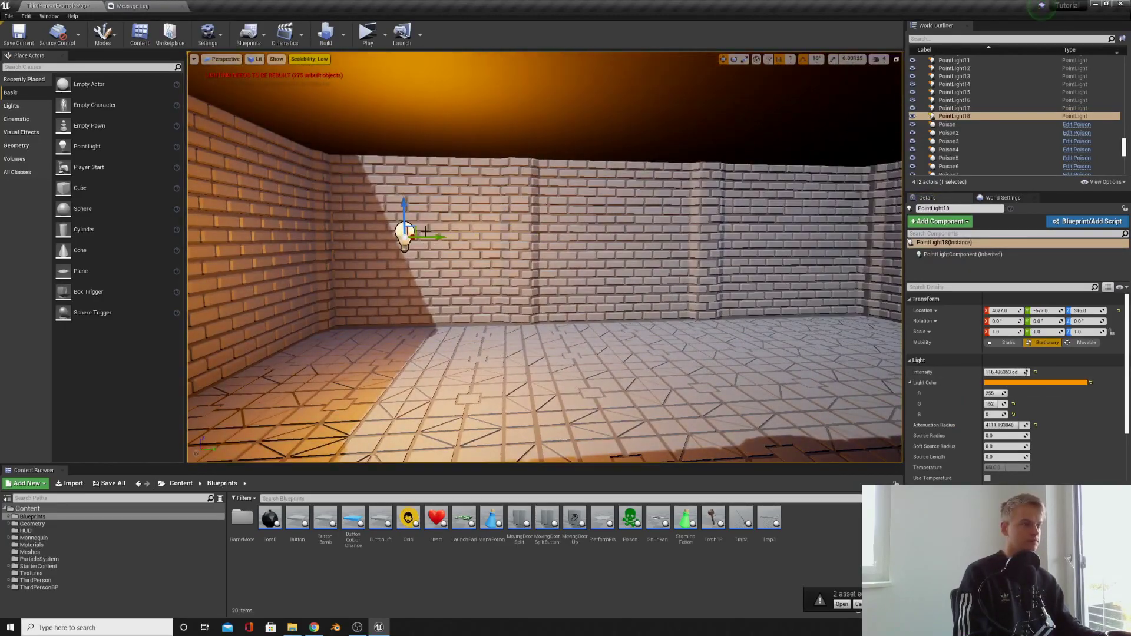
# - Duplicate the light across the room and select the room's lights together
pyautogui.moveTo(426, 235); pyautogui.dragTo(471, 236, button='right')
pyautogui.keyDown('alt'); pyautogui.moveTo(282, 240); pyautogui.dragTo(858, 238); pyautogui.keyUp('alt')
pyautogui.keyDown('ctrl'); pyautogui.click(566, 238); pyautogui.keyUp('ctrl')
pyautogui.keyDown('ctrl'); pyautogui.click(254, 235); pyautogui.keyUp('ctrl')
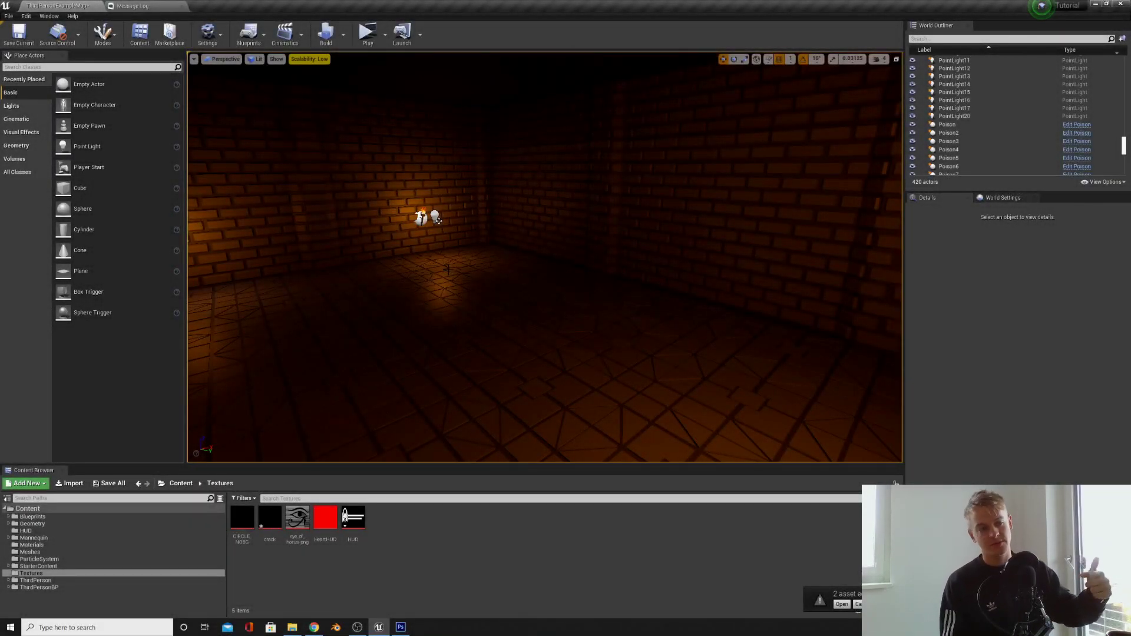
# - Duplicate the EyePrint_Decal material in the Materials folder and name the copy Crack
pyautogui.moveTo(545, 256); pyautogui.dragTo(588, 243, button='right')
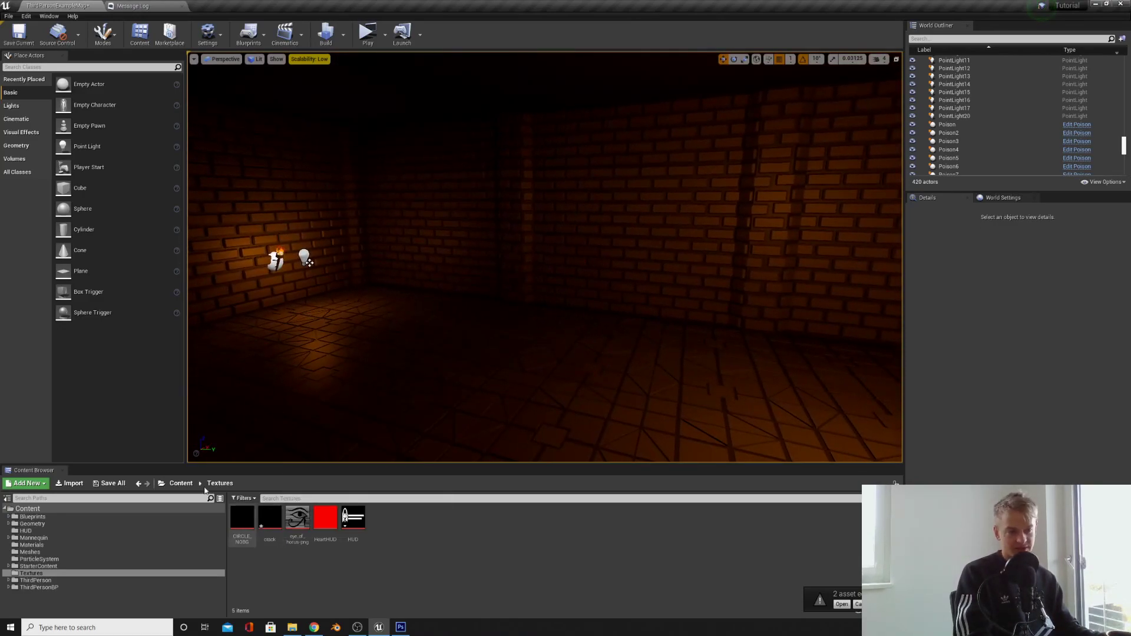
pyautogui.click(181, 483)
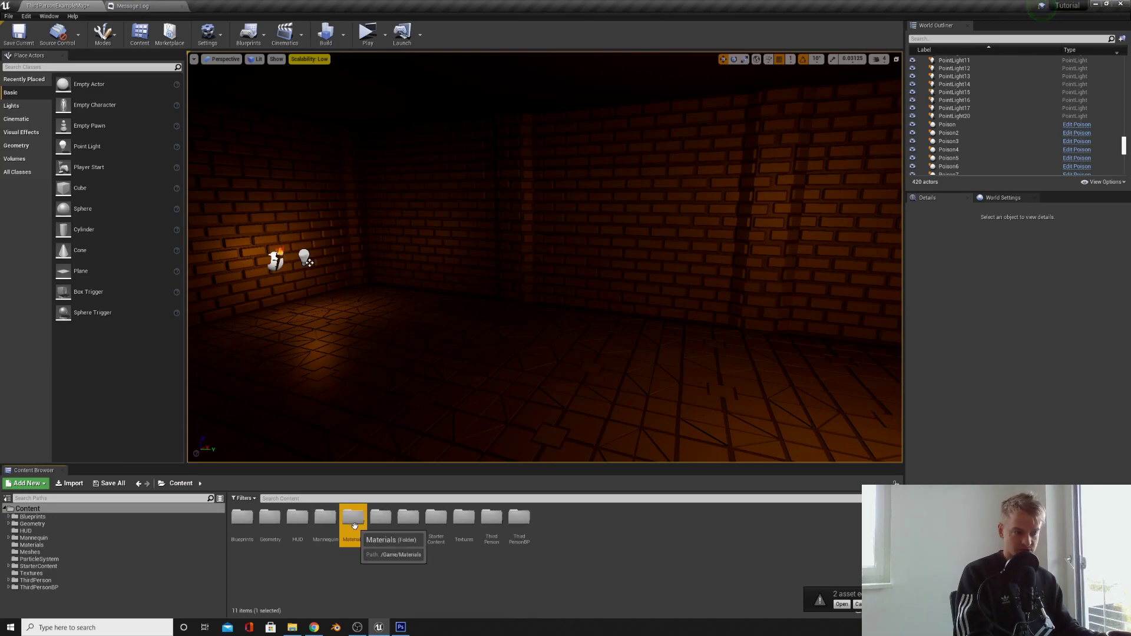
pyautogui.doubleClick(352, 519)
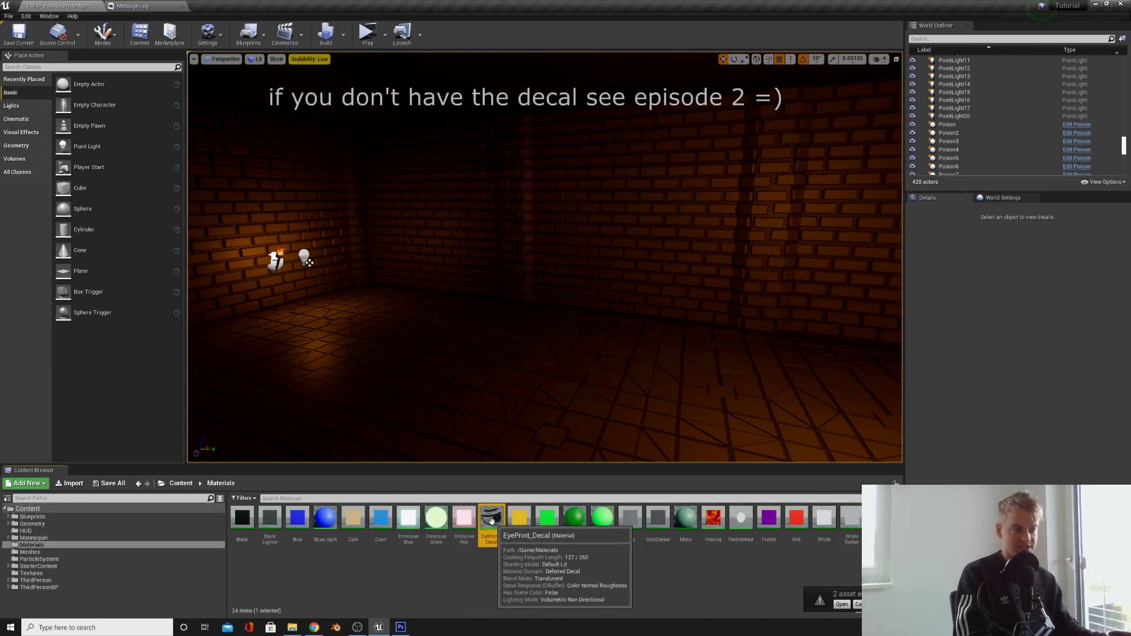
pyautogui.rightClick(492, 518)
pyautogui.click(521, 340)
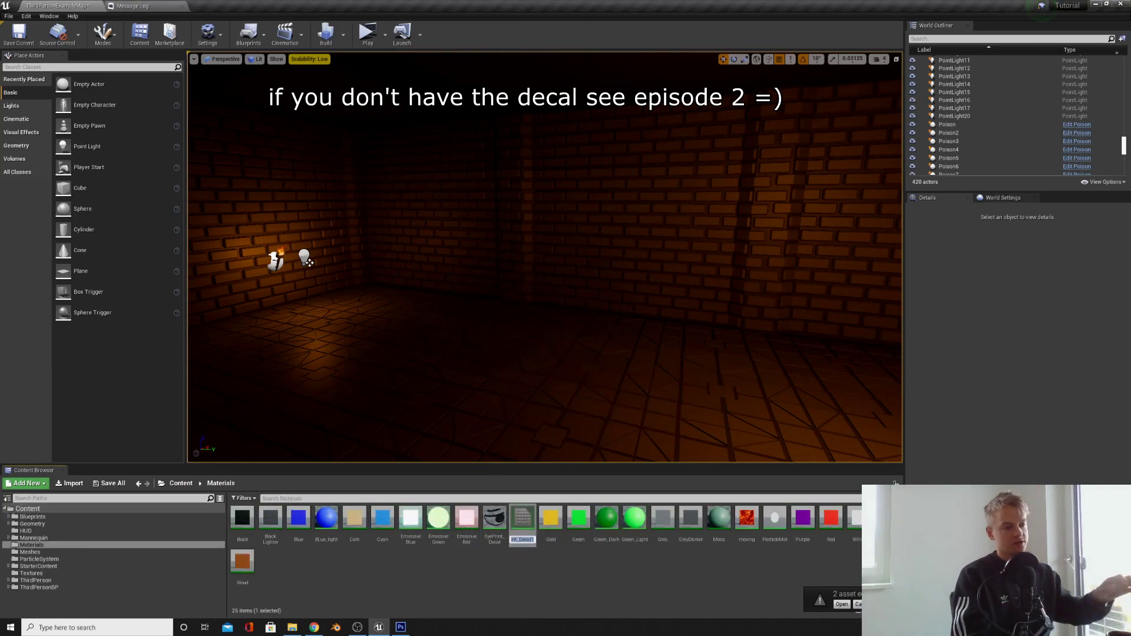
pyautogui.press('Return')
# - Open the Crack material in a docked editor and set its texture sample to the crack texture
pyautogui.doubleClick(390, 526)
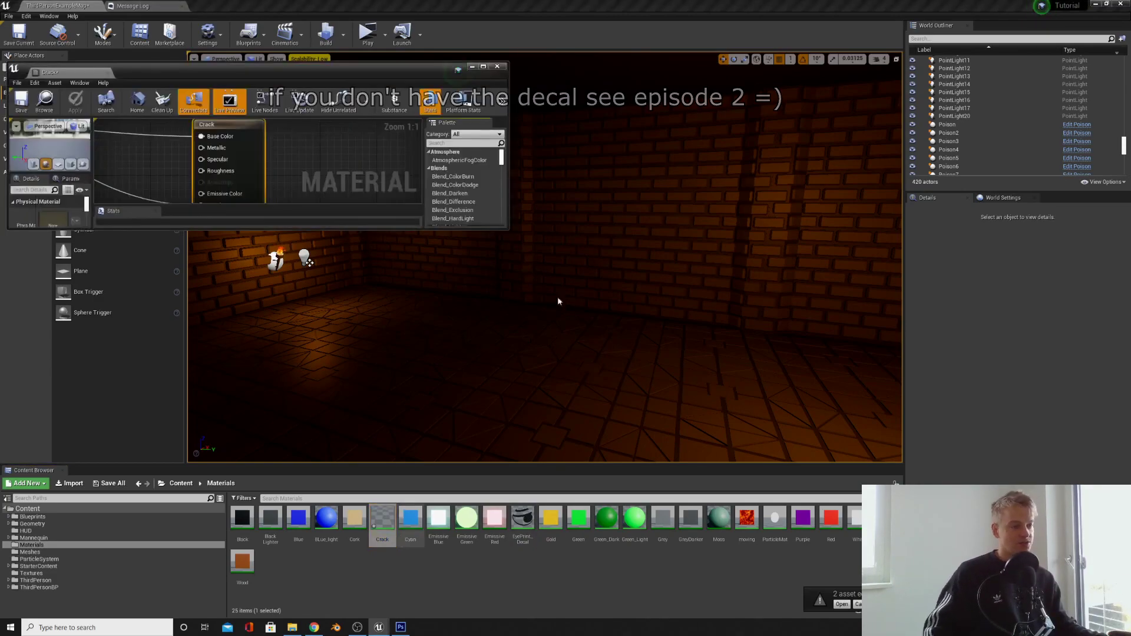
pyautogui.moveTo(87, 73); pyautogui.dragTo(250, 7)
pyautogui.moveTo(296, 151); pyautogui.dragTo(398, 390, button='right')
pyautogui.scroll(6, 439, 306)
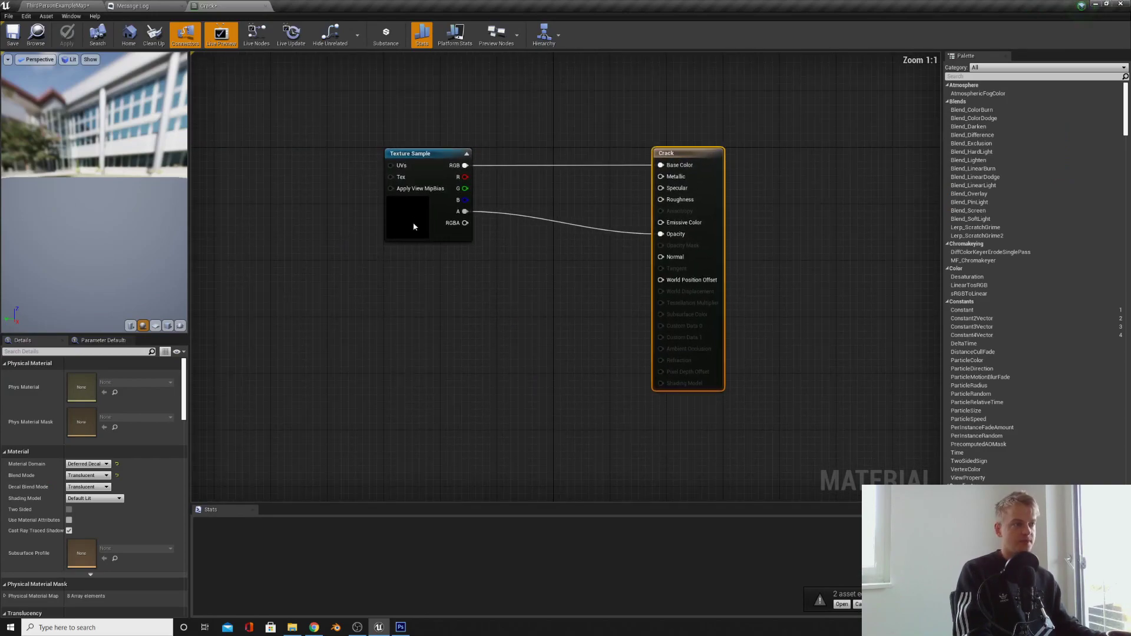
pyautogui.click(406, 197)
pyautogui.click(140, 457)
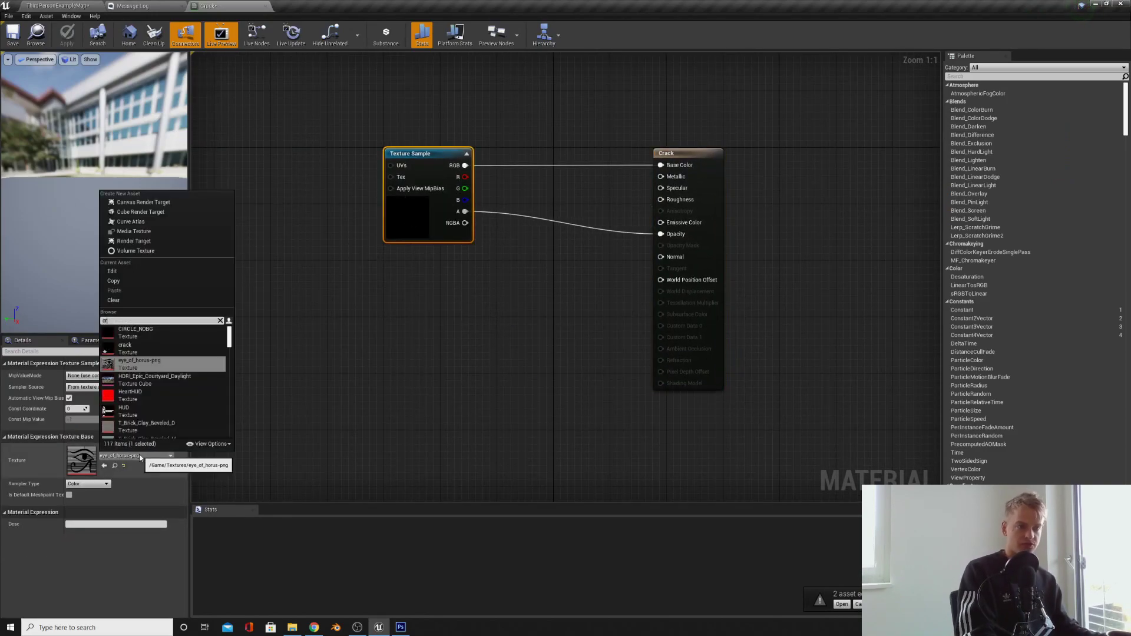
pyautogui.write('crac')
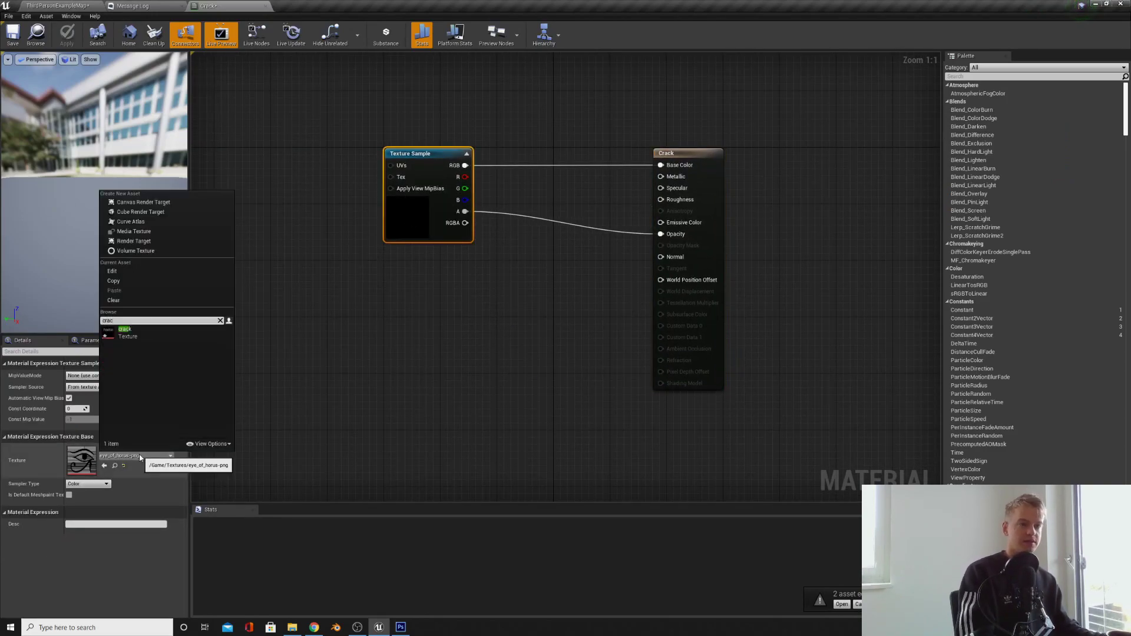
pyautogui.click(130, 333)
pyautogui.click(513, 321)
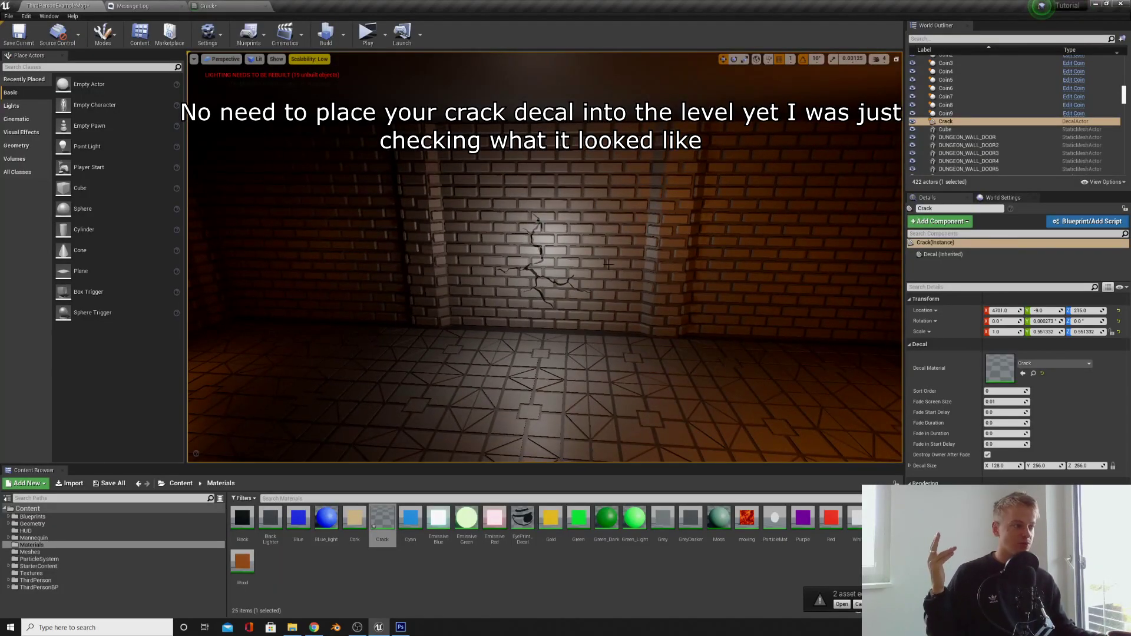
# - Locate the mesh asset used by the lower wall section with the crack in the content browser
pyautogui.click(607, 263)
pyautogui.hotkey('ctrl', 'b')
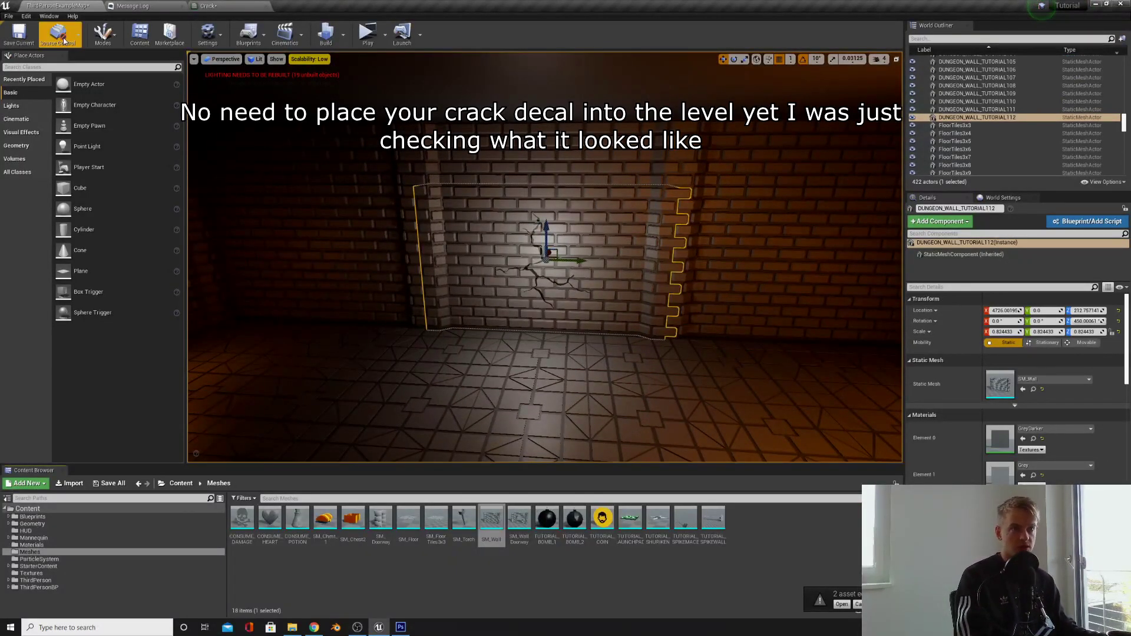
# - Enable the built-in Apex Destruction plugin and restart the editor, saving all changed content
pyautogui.click(26, 16)
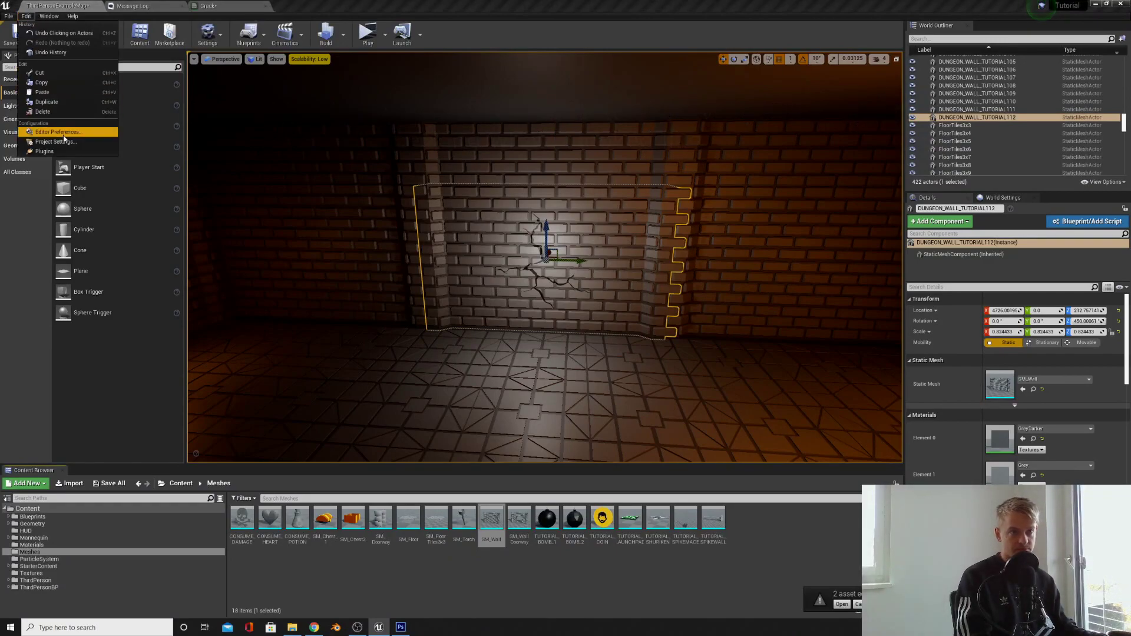
pyautogui.click(47, 151)
pyautogui.click(259, 128)
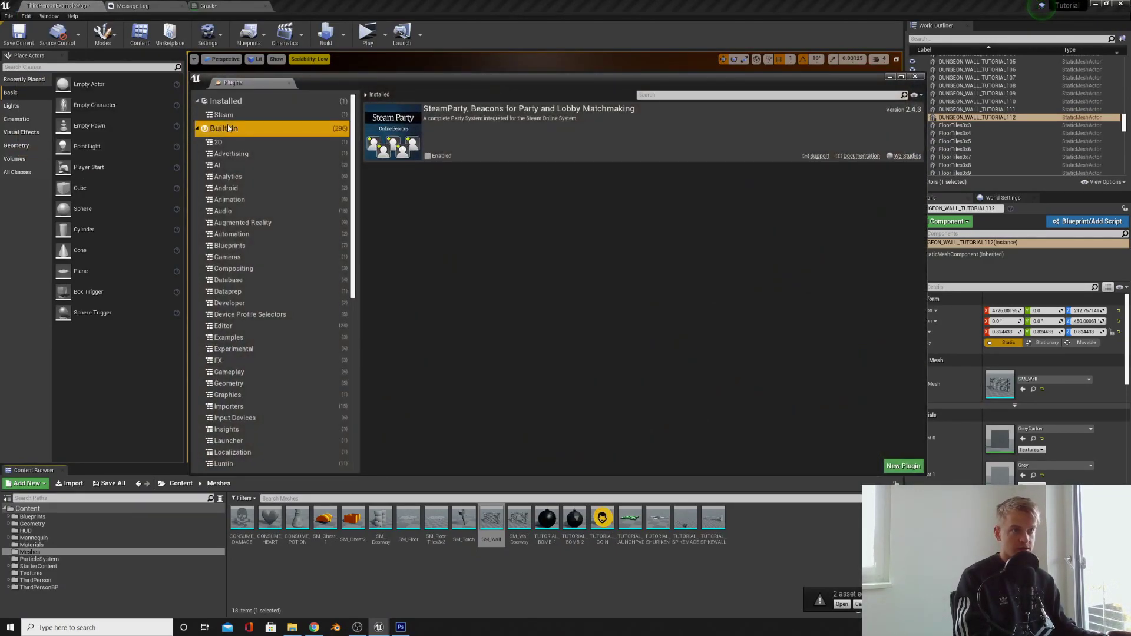
pyautogui.click(723, 95)
pyautogui.write('apex')
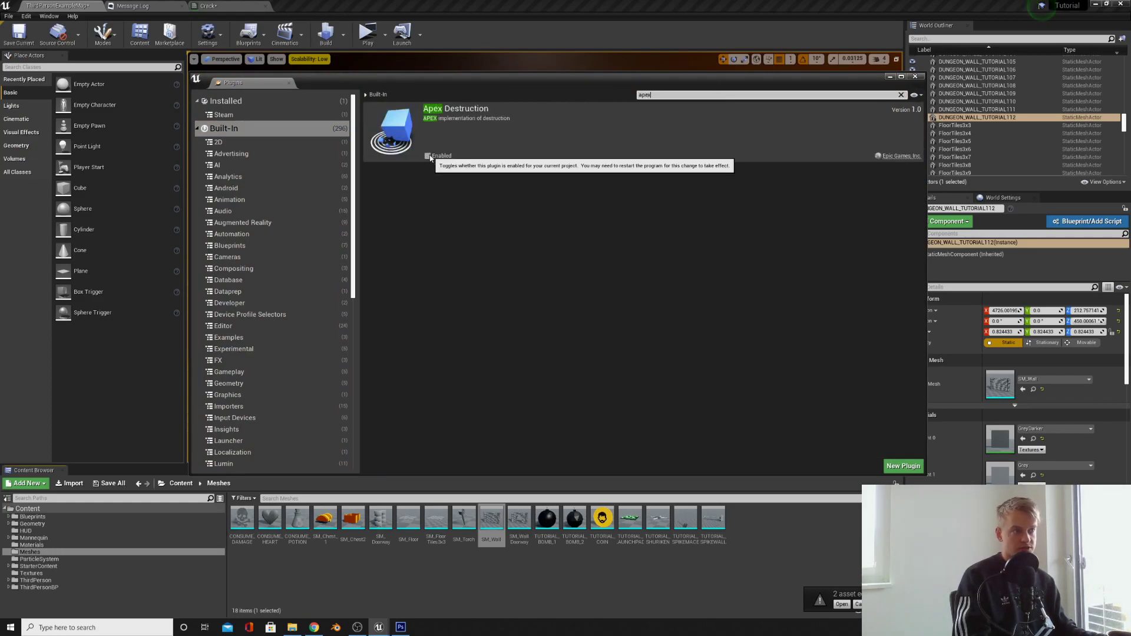
pyautogui.click(428, 156)
pyautogui.click(898, 450)
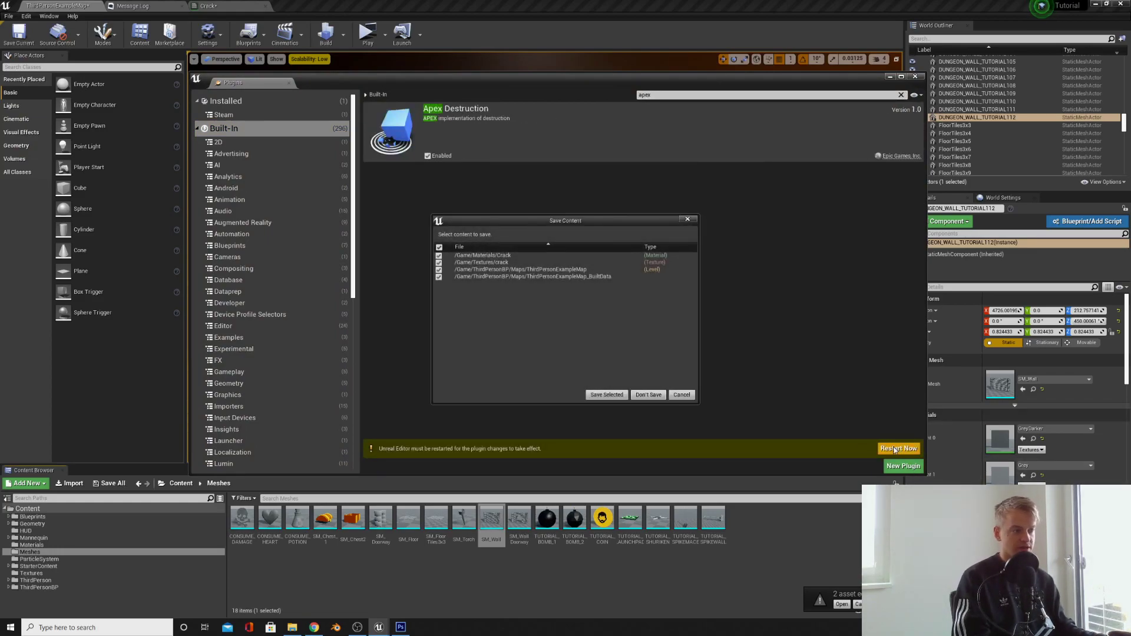
pyautogui.click(609, 395)
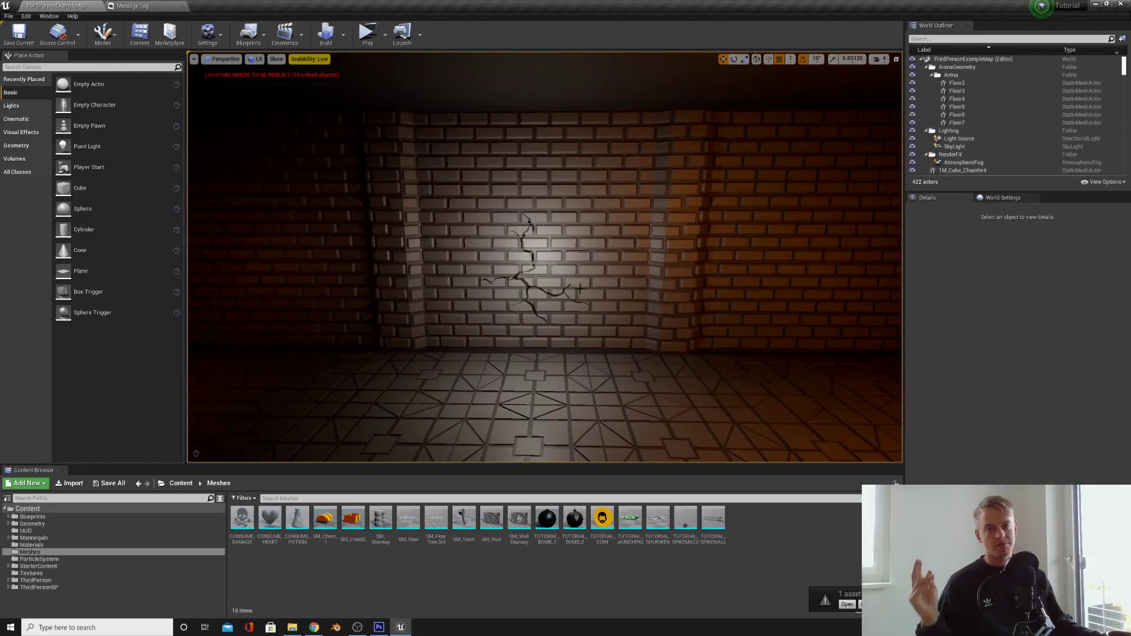
# - Locate the SM_Wall mesh used by the cracked lower wall section and create a destructible mesh from it
pyautogui.click(571, 255)
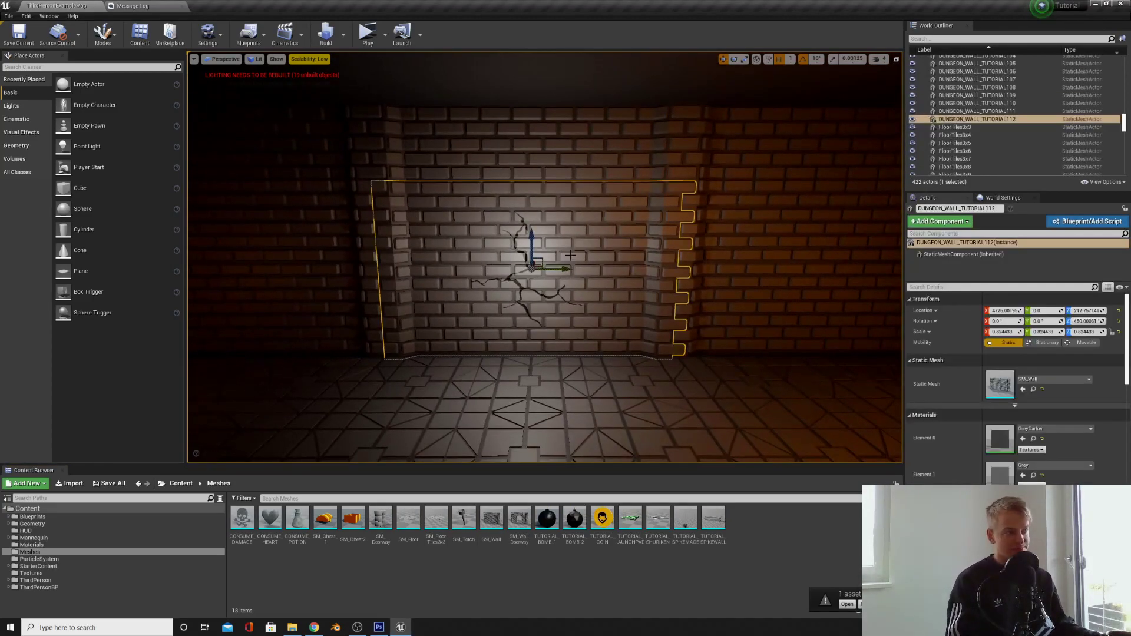
pyautogui.rightClick(963, 124)
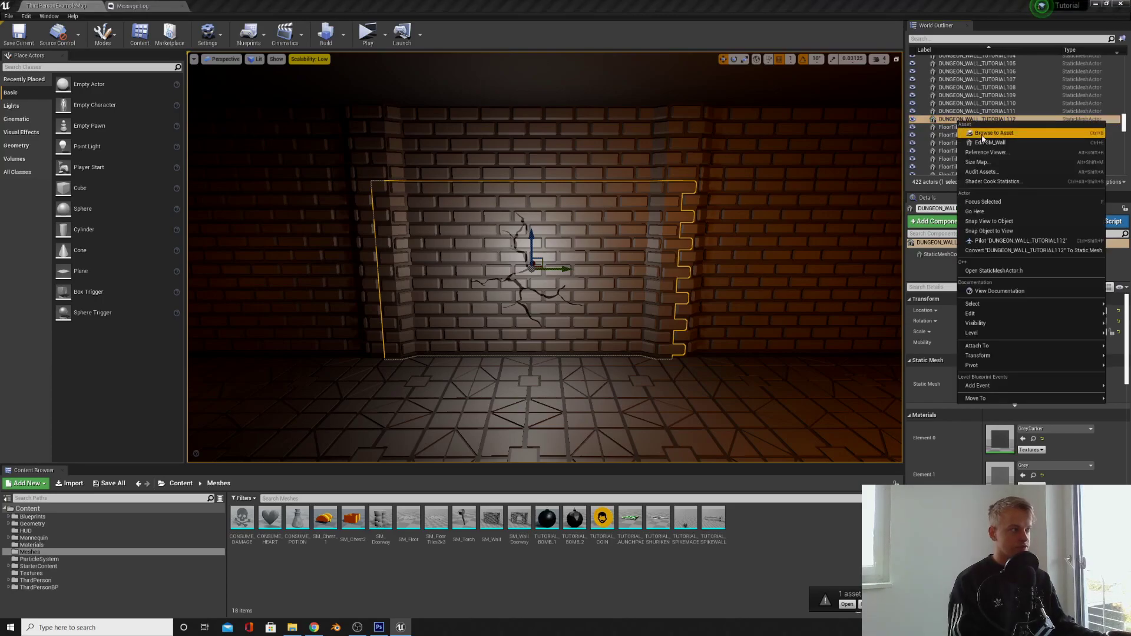
pyautogui.click(980, 134)
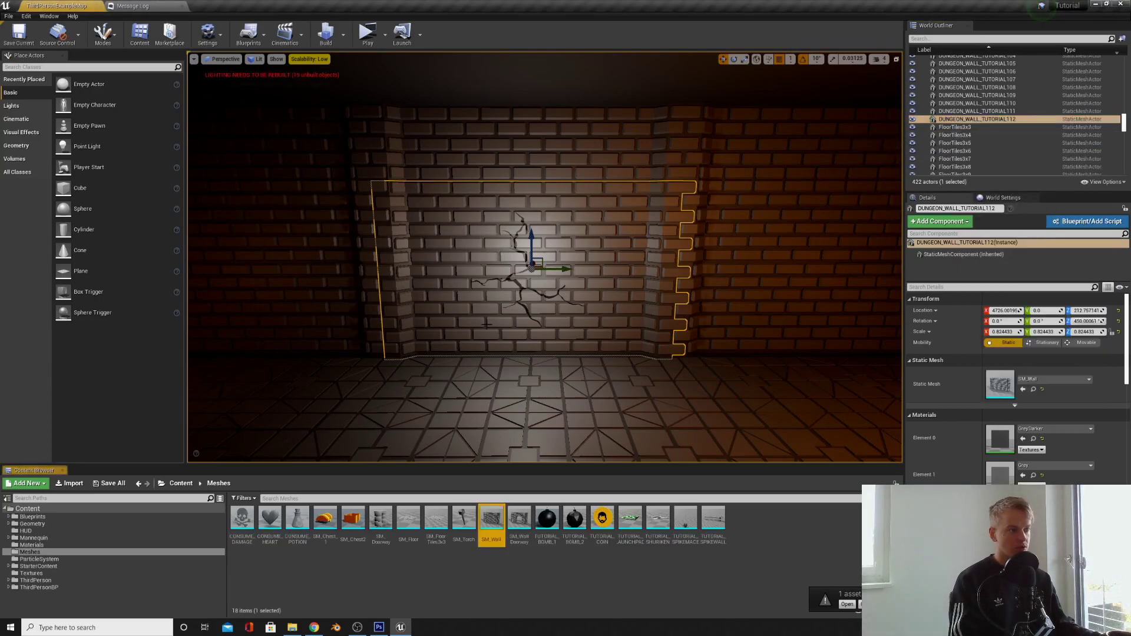
pyautogui.rightClick(491, 518)
pyautogui.click(526, 249)
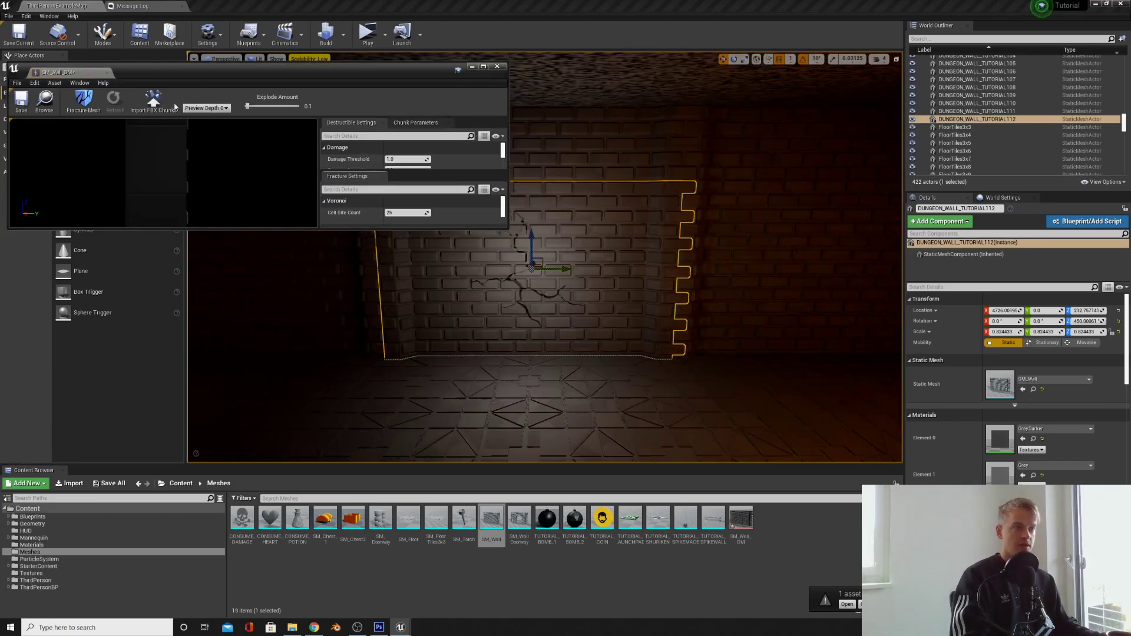
# - Dock the editor of the SM_Wall_DM destructible mesh and fracture the mesh
pyautogui.moveTo(70, 77); pyautogui.dragTo(247, 4)
pyautogui.moveTo(344, 289); pyautogui.dragTo(153, 377)
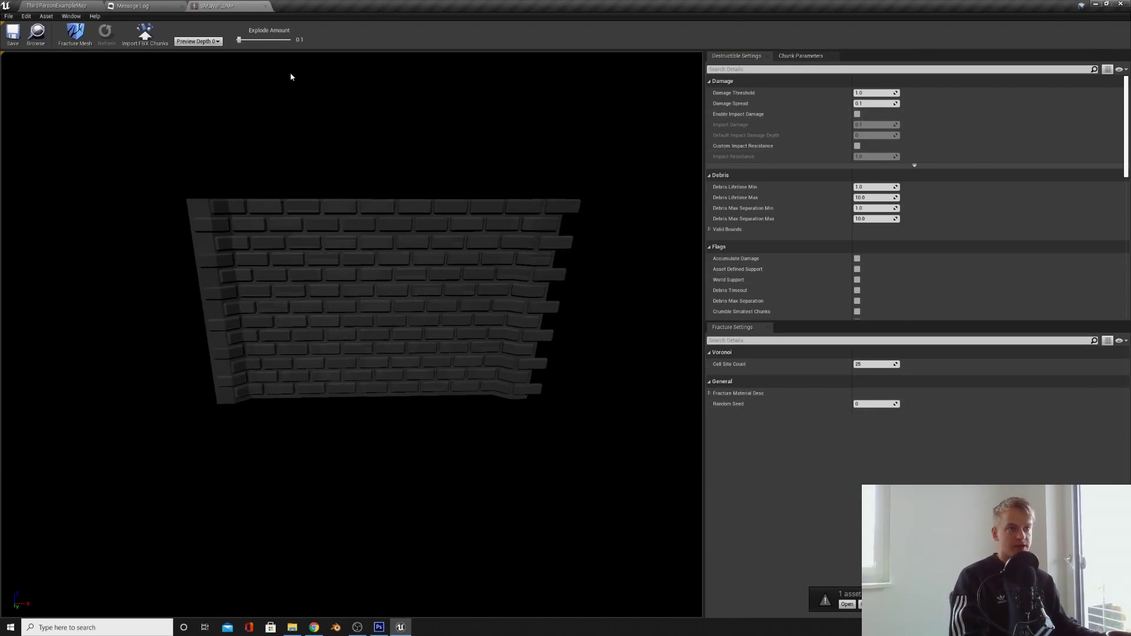
pyautogui.click(75, 36)
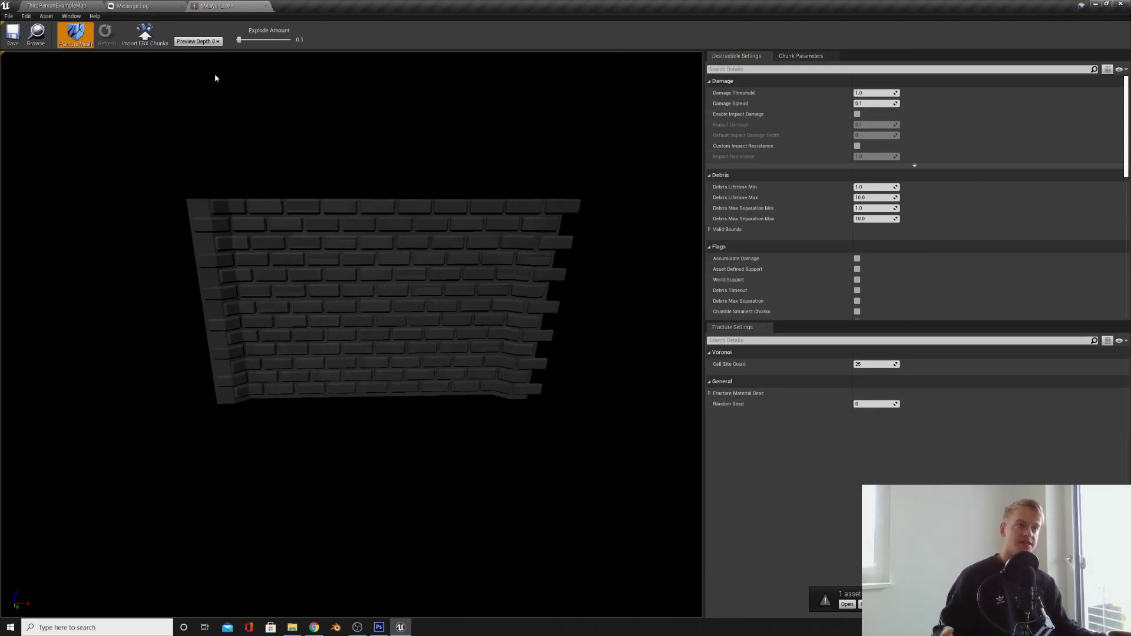
# - Preview the fractured wall chunks with an explode amount of 0.1, and close the destructible mesh editor
pyautogui.moveTo(241, 41)
pyautogui.mouseDown()
pyautogui.moveTo(266, 40)
pyautogui.moveTo(232, 43)
pyautogui.mouseUp()
pyautogui.scroll(-3, 303, 182)
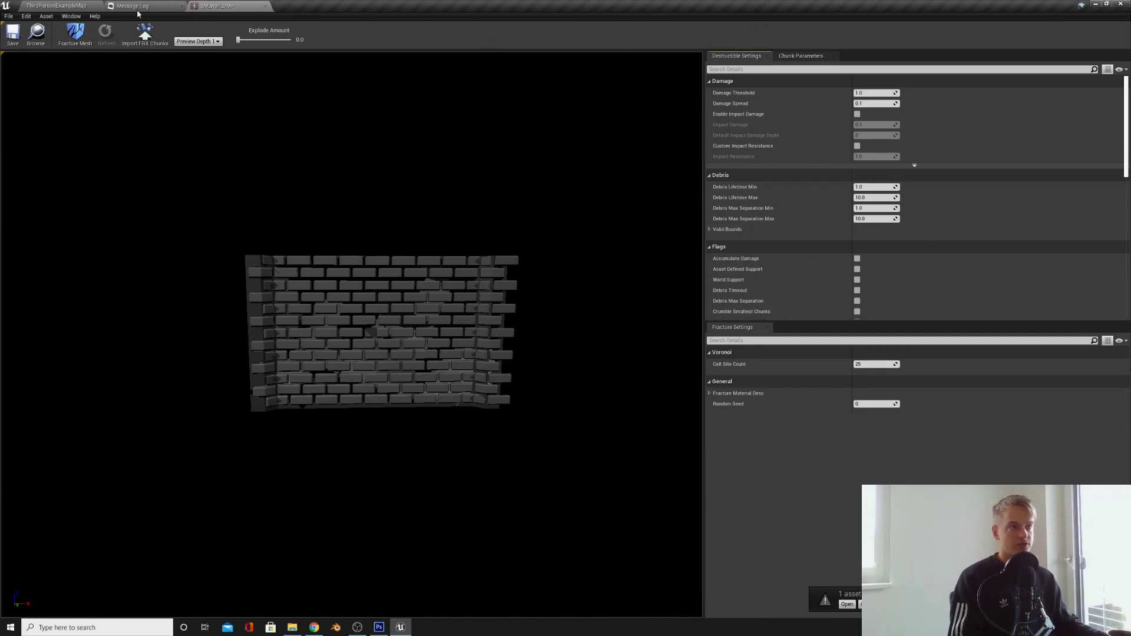
pyautogui.moveTo(239, 40); pyautogui.dragTo(239, 40)
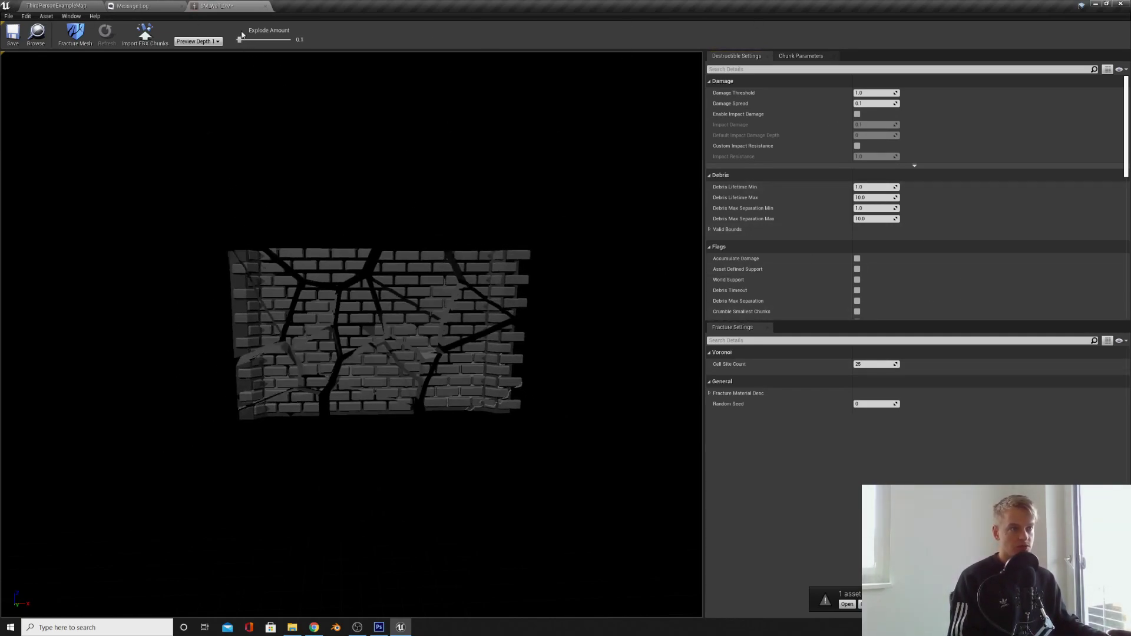
pyautogui.click(265, 6)
# - Create an Actor blueprint class named ExplodingWall in the Blueprints folder and open it
pyautogui.click(56, 6)
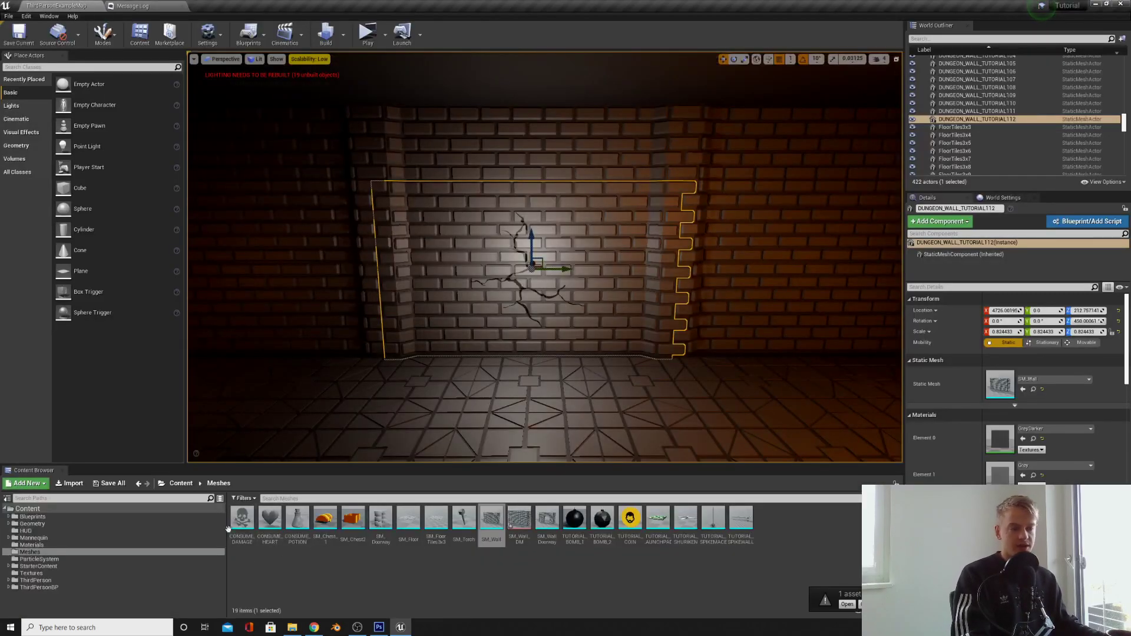
pyautogui.click(181, 485)
pyautogui.moveTo(492, 263)
pyautogui.mouseDown(button='right')
pyautogui.moveTo(471, 273)
pyautogui.moveTo(492, 264)
pyautogui.mouseUp(button='right')
pyautogui.moveTo(523, 368)
pyautogui.mouseDown(button='right')
pyautogui.moveTo(511, 378)
pyautogui.moveTo(523, 368)
pyautogui.mouseUp(button='right')
pyautogui.doubleClick(243, 516)
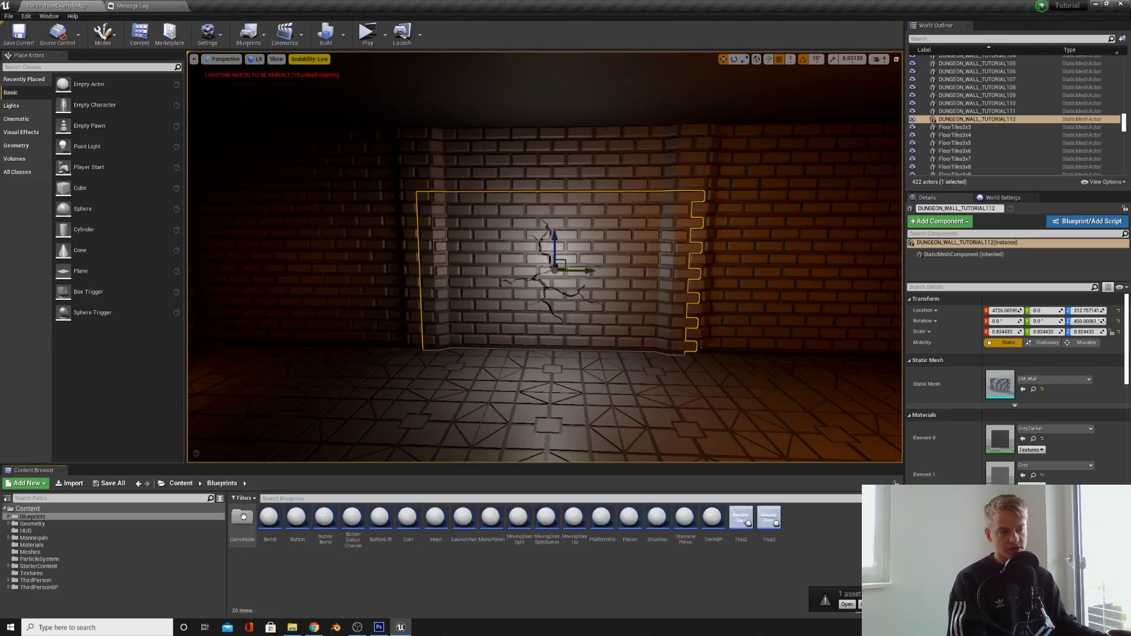
pyautogui.rightClick(803, 525)
pyautogui.click(824, 305)
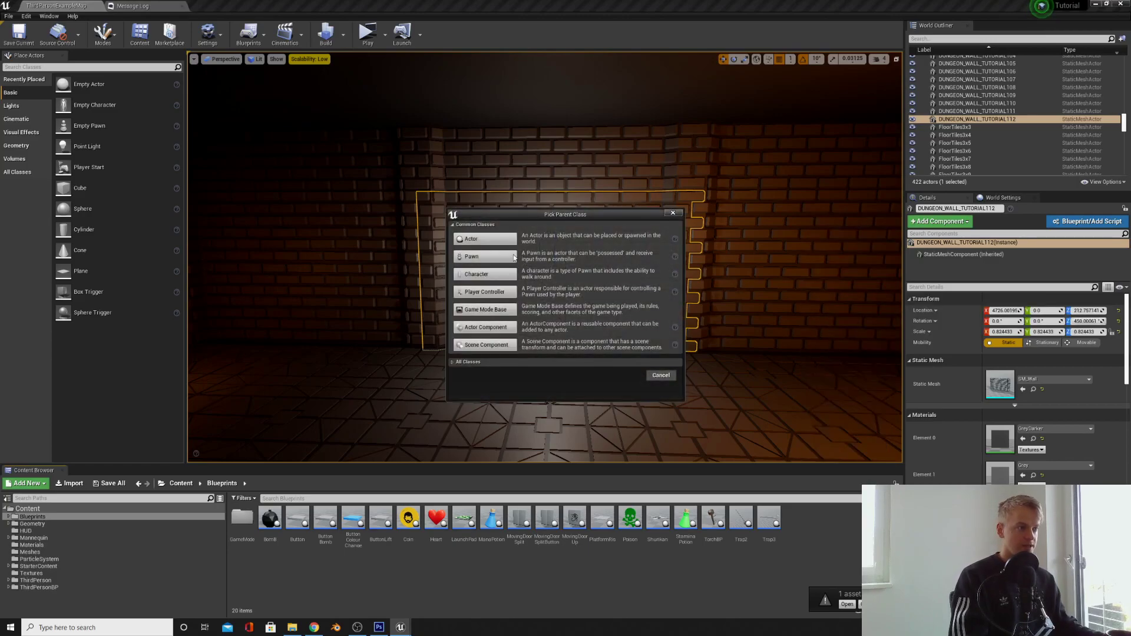
pyautogui.click(485, 256)
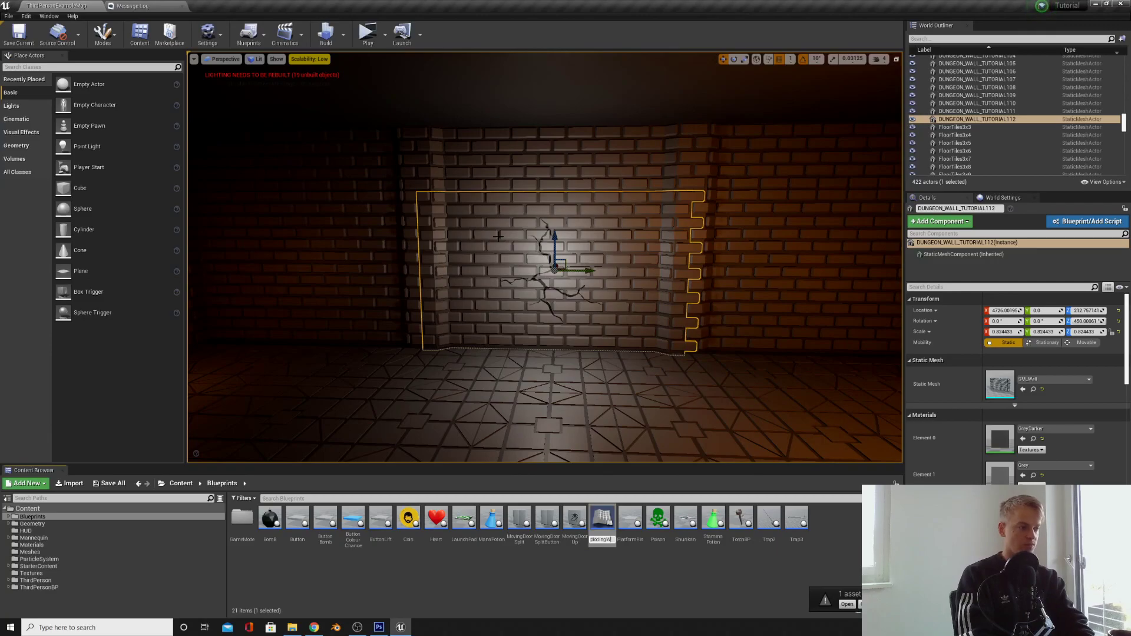
pyautogui.press('Return')
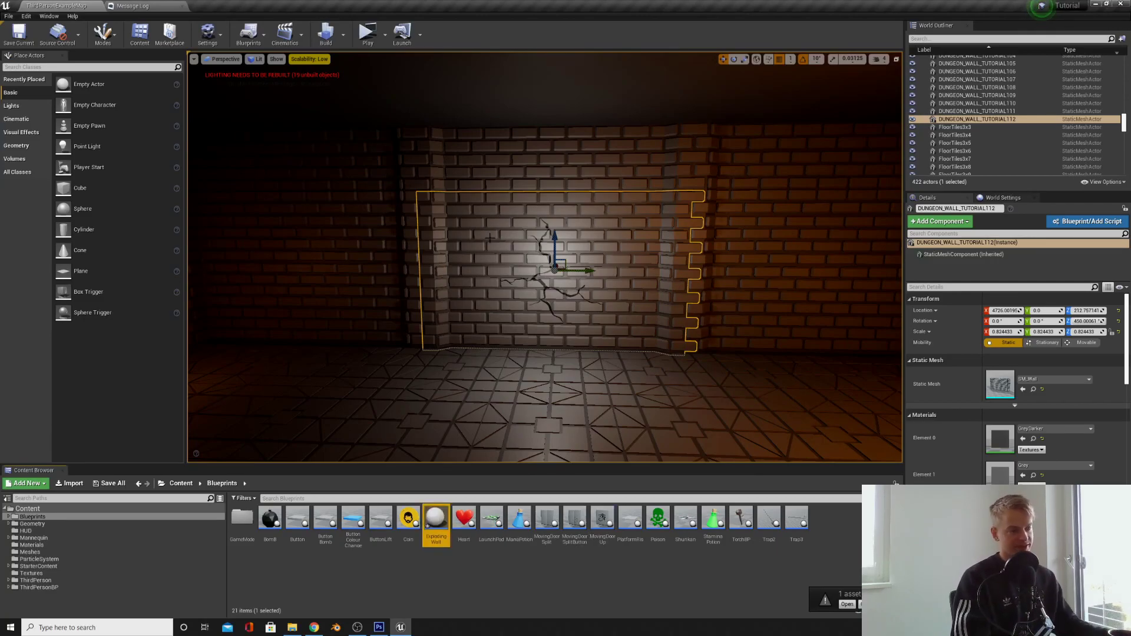
pyautogui.doubleClick(436, 522)
# - Try adding a Destructible component with SM_Wall_DM as its destructible mesh, and remove the component
pyautogui.click(35, 38)
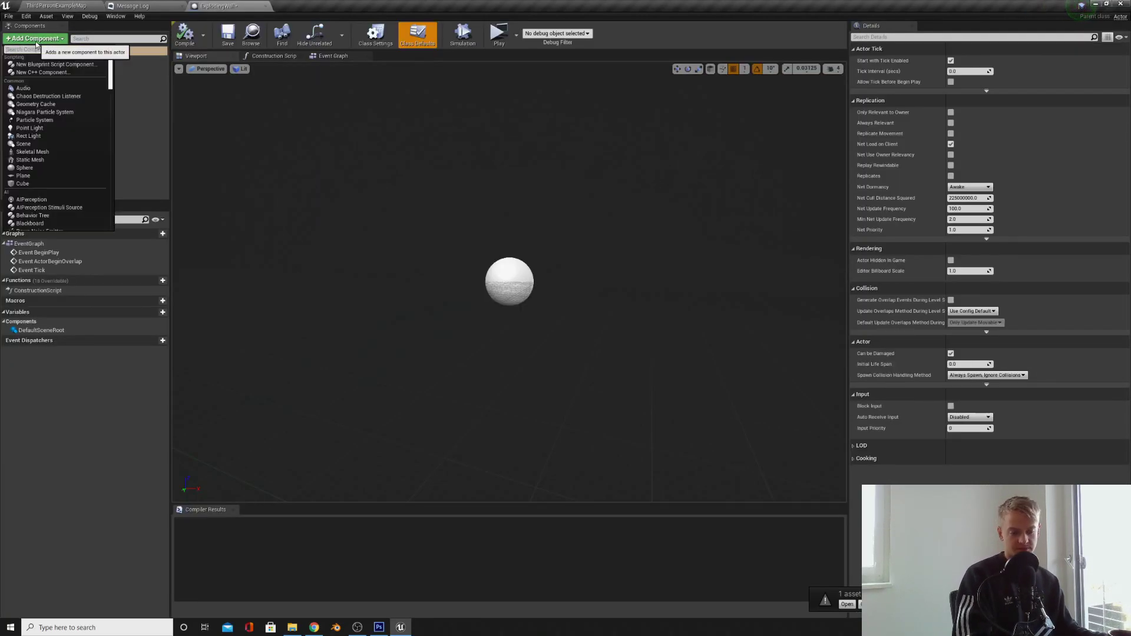
pyautogui.write('destruct')
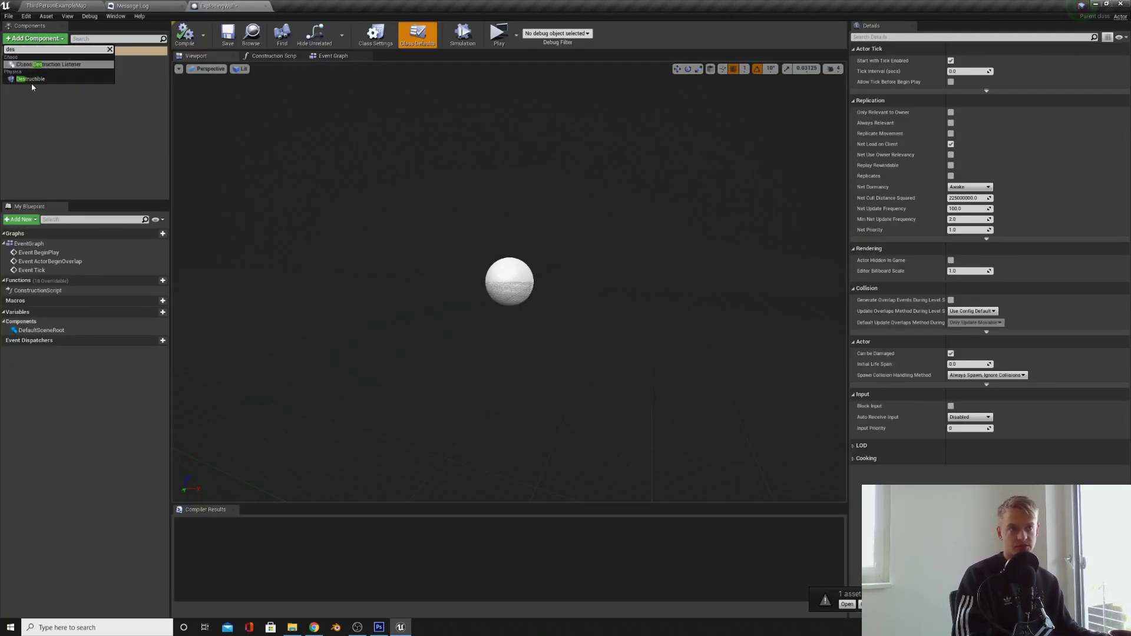
pyautogui.click(15, 74)
pyautogui.click(1017, 246)
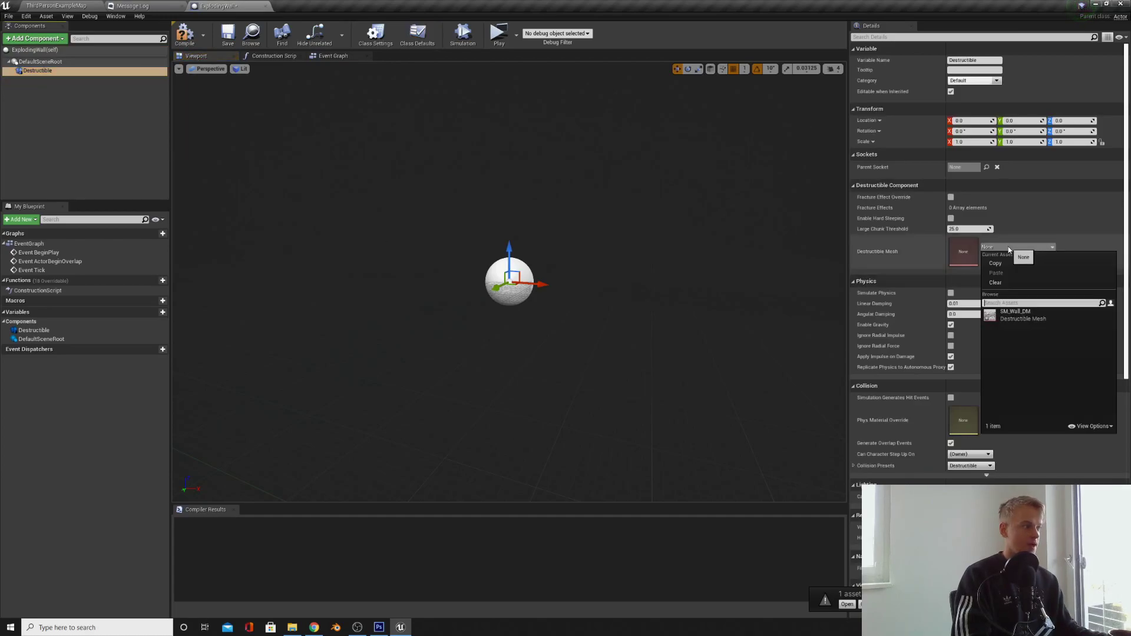
pyautogui.click(1014, 315)
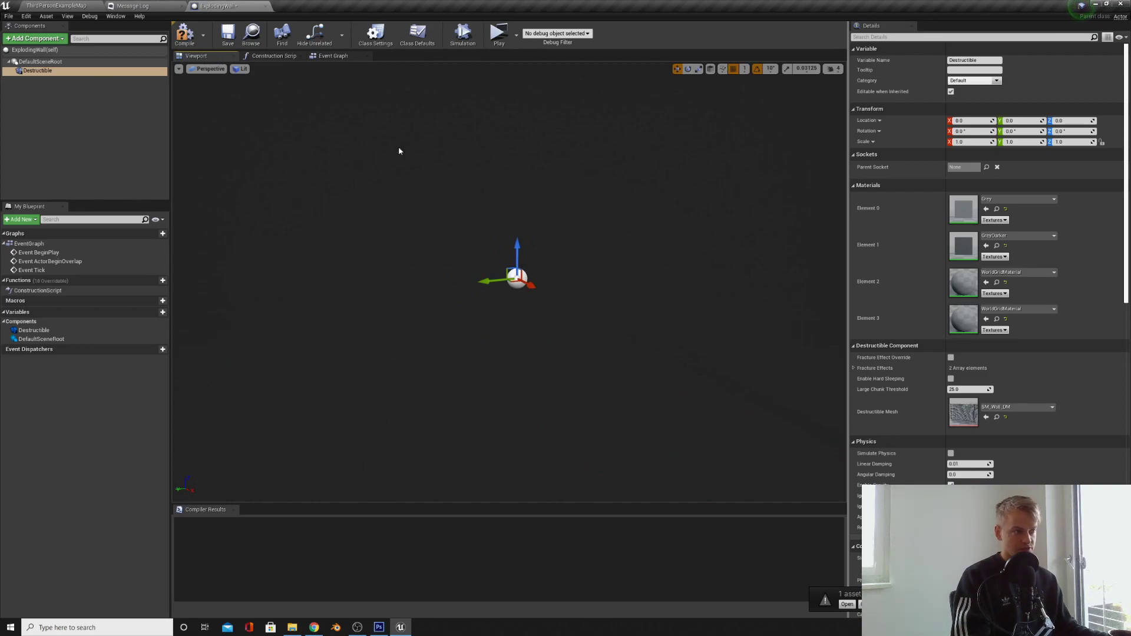
pyautogui.click(57, 72)
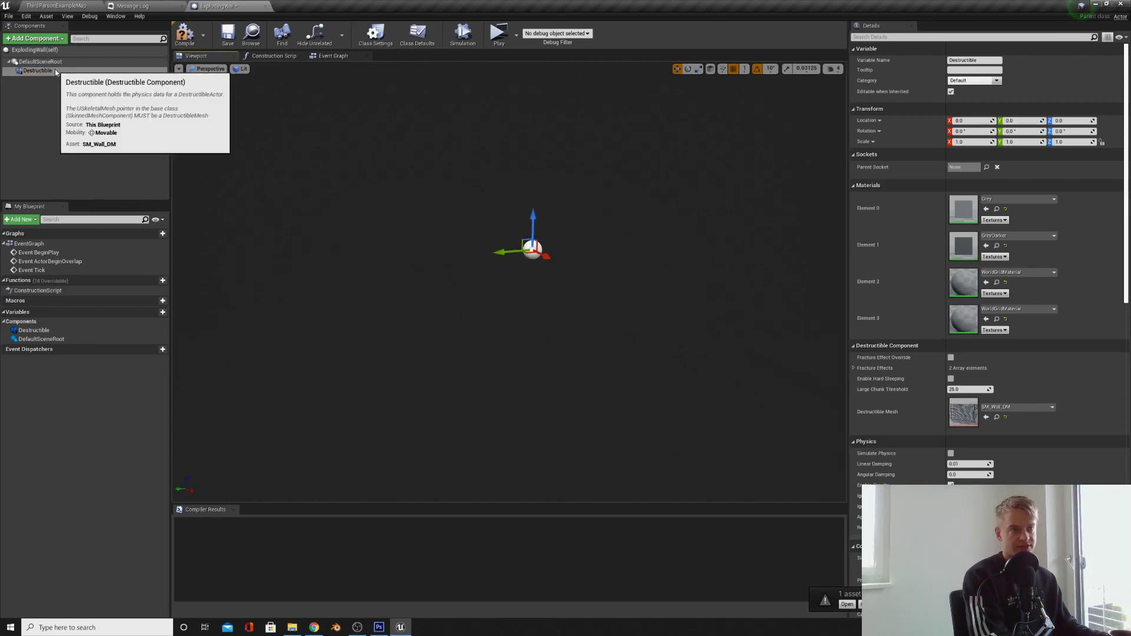
pyautogui.click(90, 142)
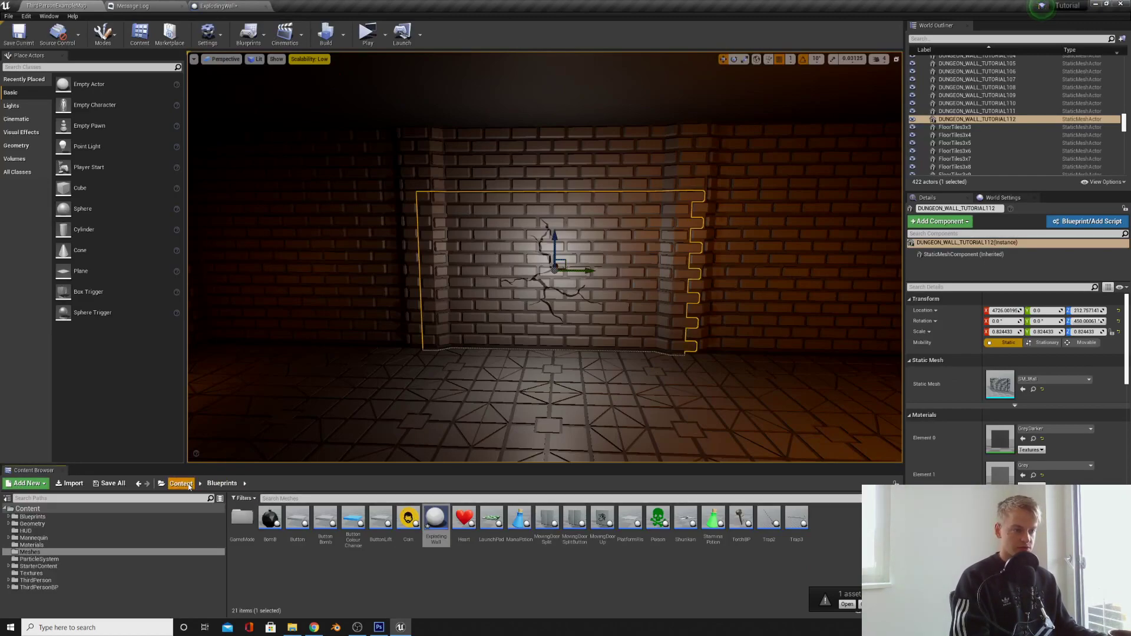
# - Select SM_Wall_DM in the Meshes folder and add it to the ExplodingWall blueprint as a Destructible component
pyautogui.click(181, 485)
pyautogui.doubleClick(377, 524)
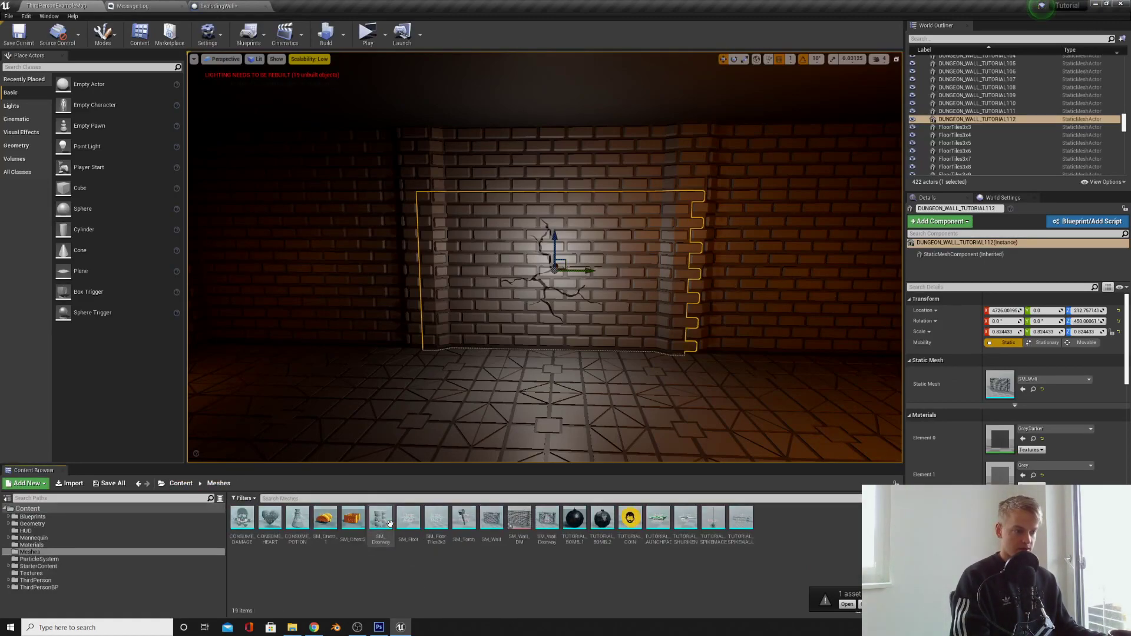
pyautogui.click(520, 520)
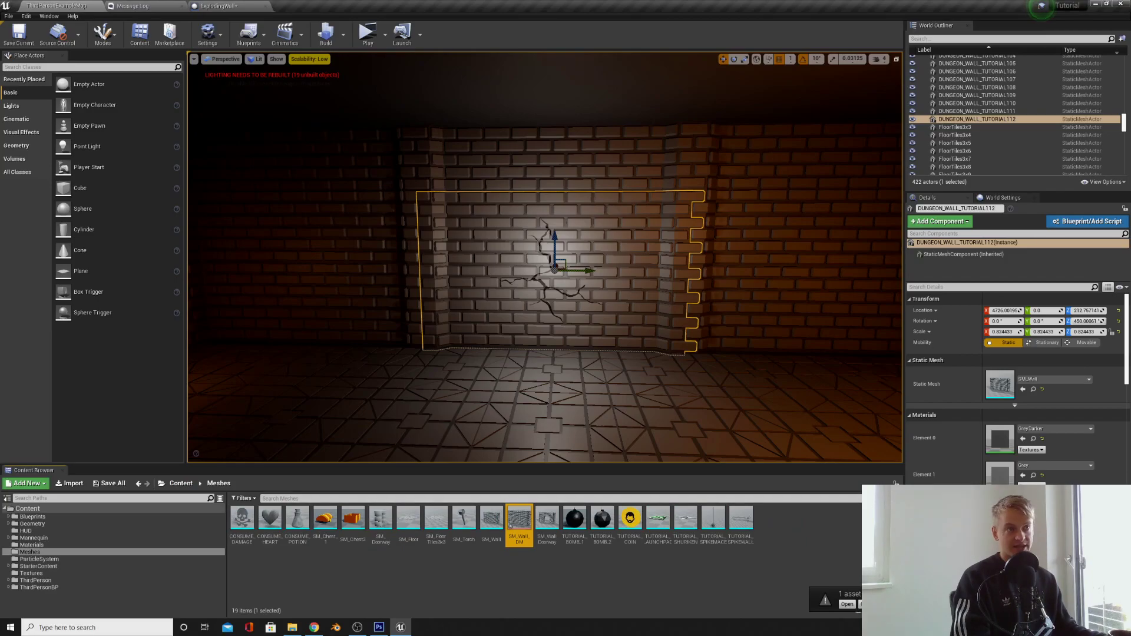
pyautogui.click(231, 4)
pyautogui.click(34, 39)
pyautogui.write('des')
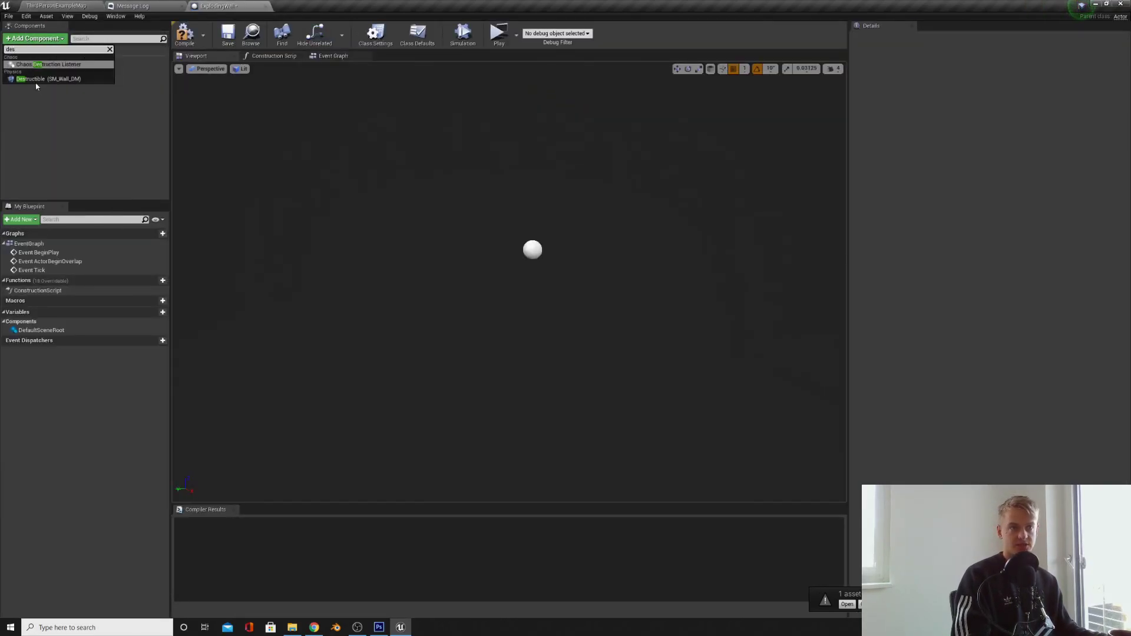
pyautogui.click(35, 80)
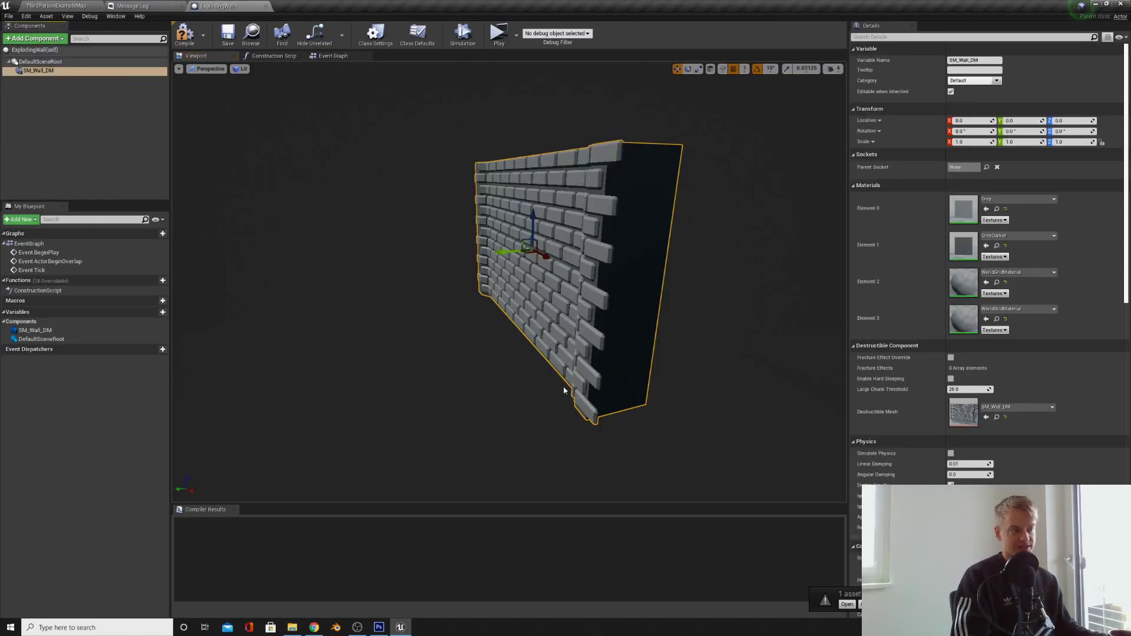
# - Examine the brick face of the destructible wall from the front in the blueprint viewport
pyautogui.press('a')
pyautogui.moveTo(564, 390); pyautogui.dragTo(698, 377, button='right')
pyautogui.press('s')
pyautogui.press('w')
pyautogui.press('s')
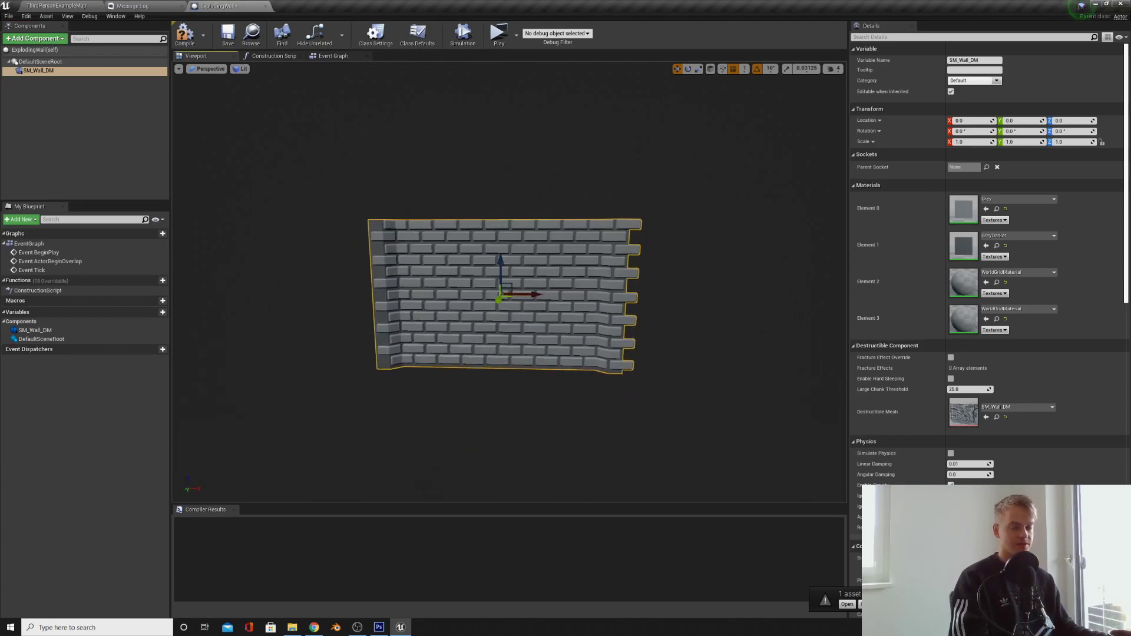
pyautogui.scroll(2, 476, 333)
pyautogui.press('s')
pyautogui.moveTo(517, 382)
pyautogui.mouseDown(button='right')
pyautogui.moveTo(500, 383)
pyautogui.moveTo(517, 383)
pyautogui.mouseUp(button='right')
pyautogui.press('w')
pyautogui.press('s')
pyautogui.press('w')
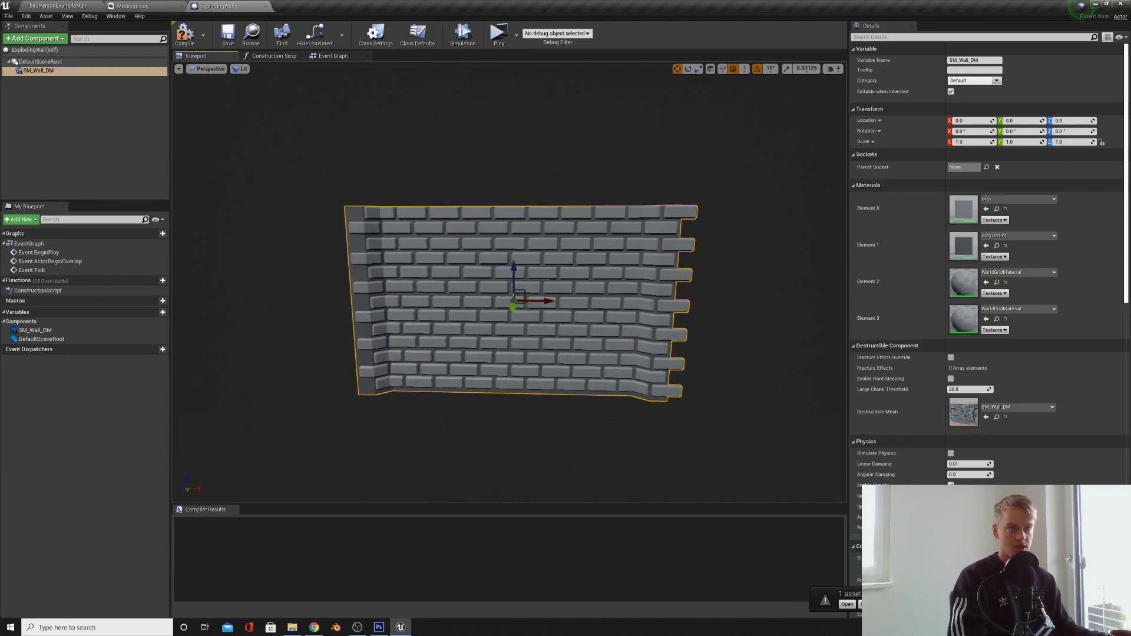
# - Add a Decal component under the SM_Wall_DM component and assign it the Crack material
pyautogui.click(56, 39)
pyautogui.write('deca')
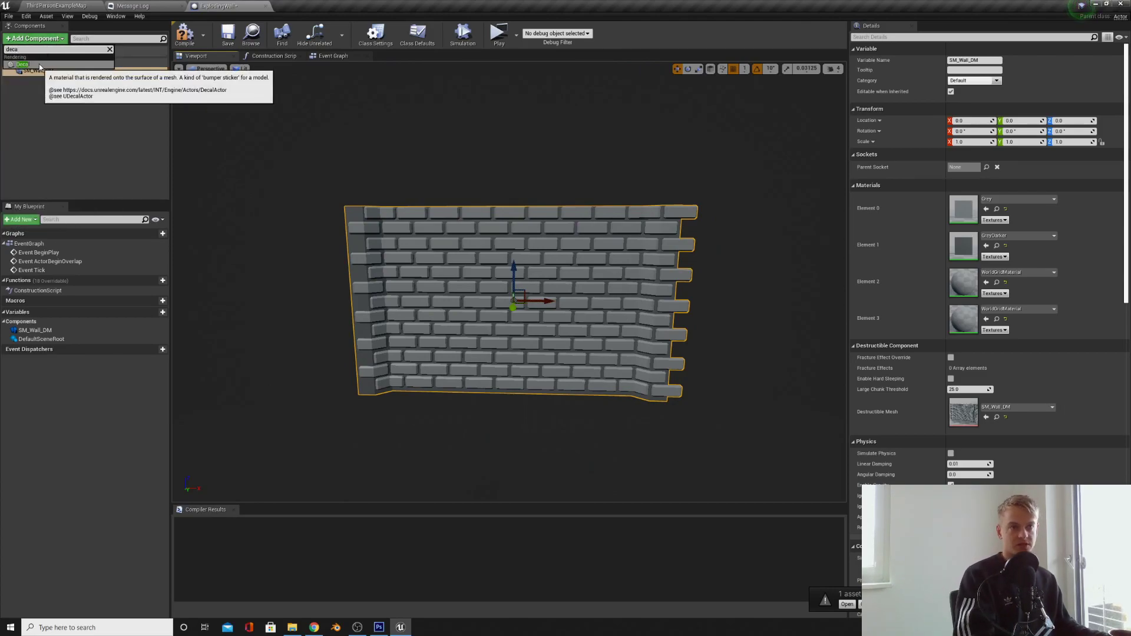
pyautogui.click(23, 64)
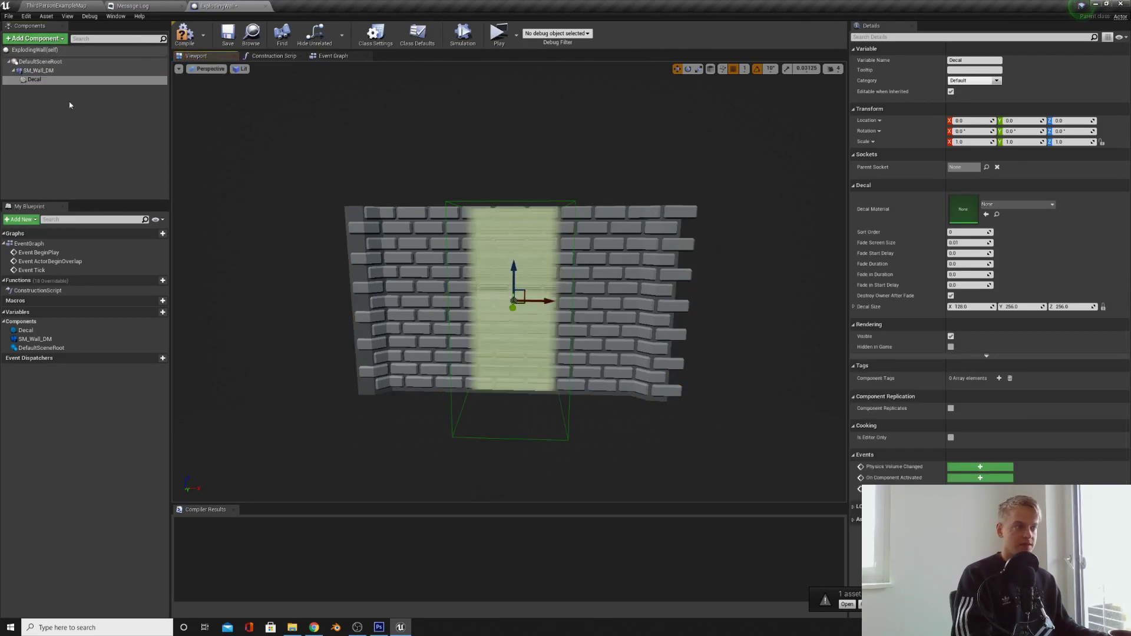
pyautogui.click(1000, 205)
pyautogui.write('cta')
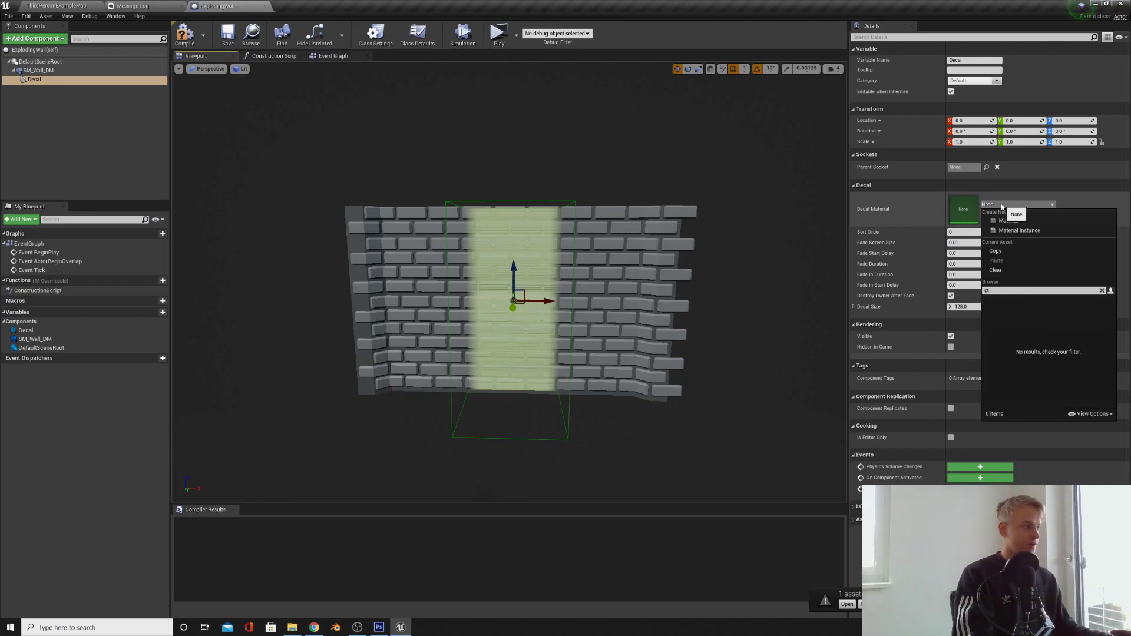
pyautogui.press('BackSpace')
pyautogui.press('BackSpace')
pyautogui.write('rac')
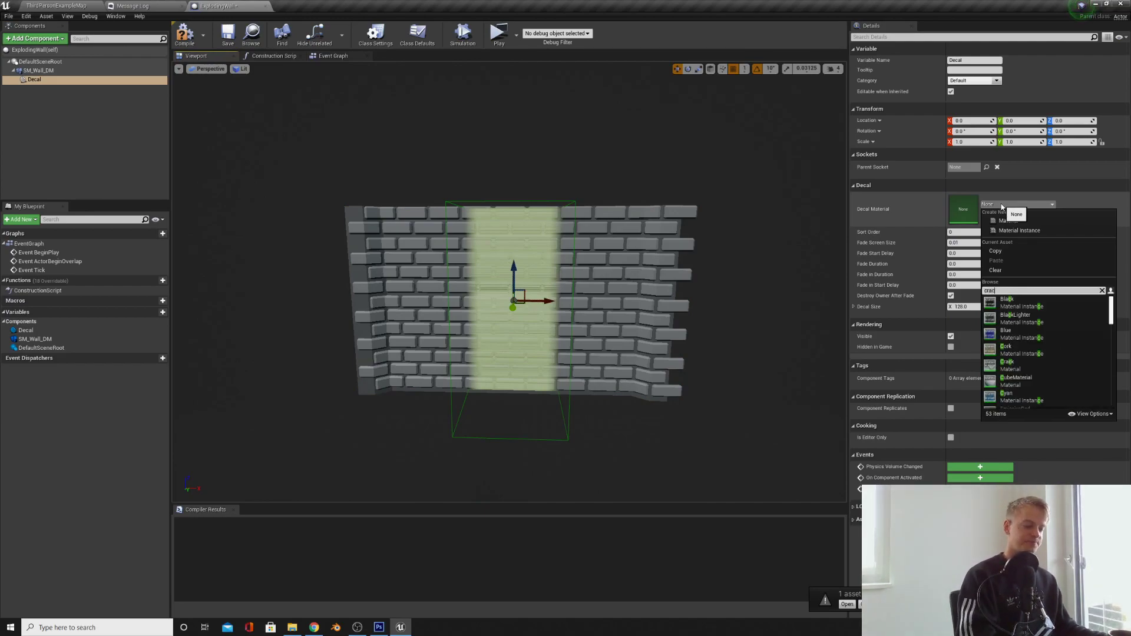
pyautogui.write('k')
pyautogui.click(1005, 302)
# - Rotate the decal to about 90°, 0°, -90°, scale it to about 0.79 in Y and Z, position it at about (9, 0, -7) and compile
pyautogui.press('w')
pyautogui.moveTo(557, 276); pyautogui.dragTo(549, 275, button='right')
pyautogui.press('e')
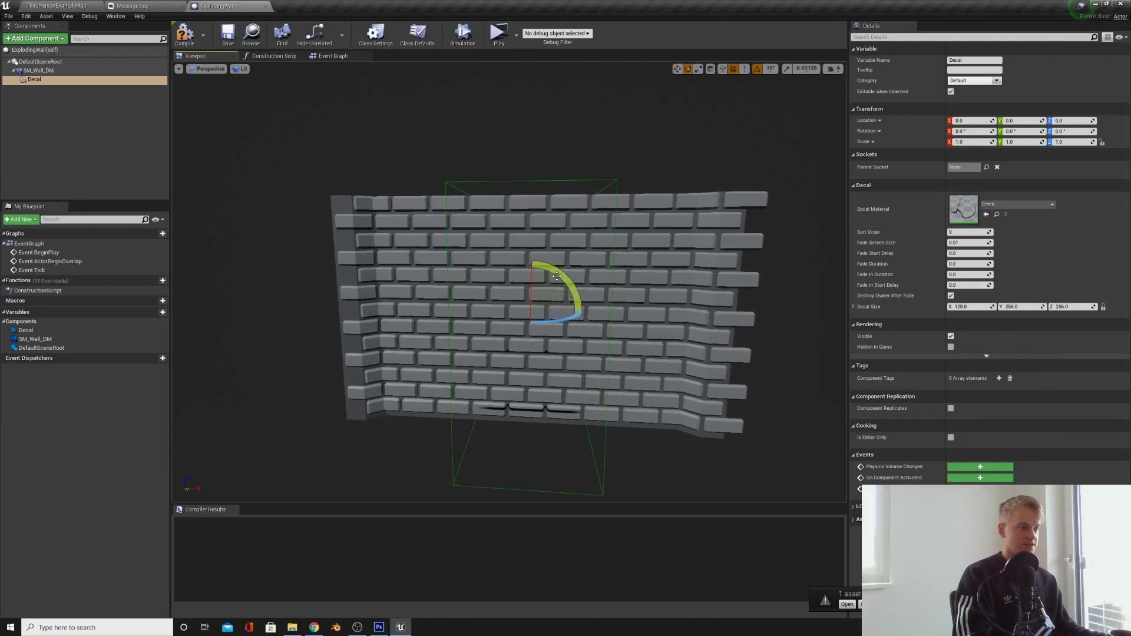
pyautogui.moveTo(529, 279); pyautogui.dragTo(542, 278)
pyautogui.moveTo(552, 321); pyautogui.dragTo(532, 321)
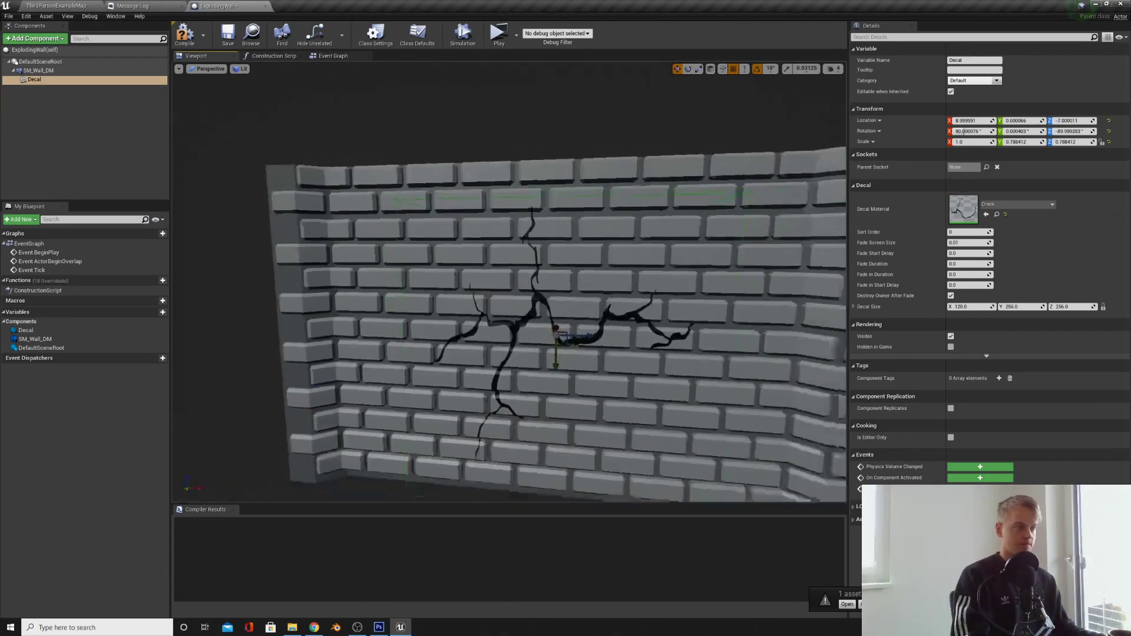
pyautogui.scroll(-3, 506, 324)
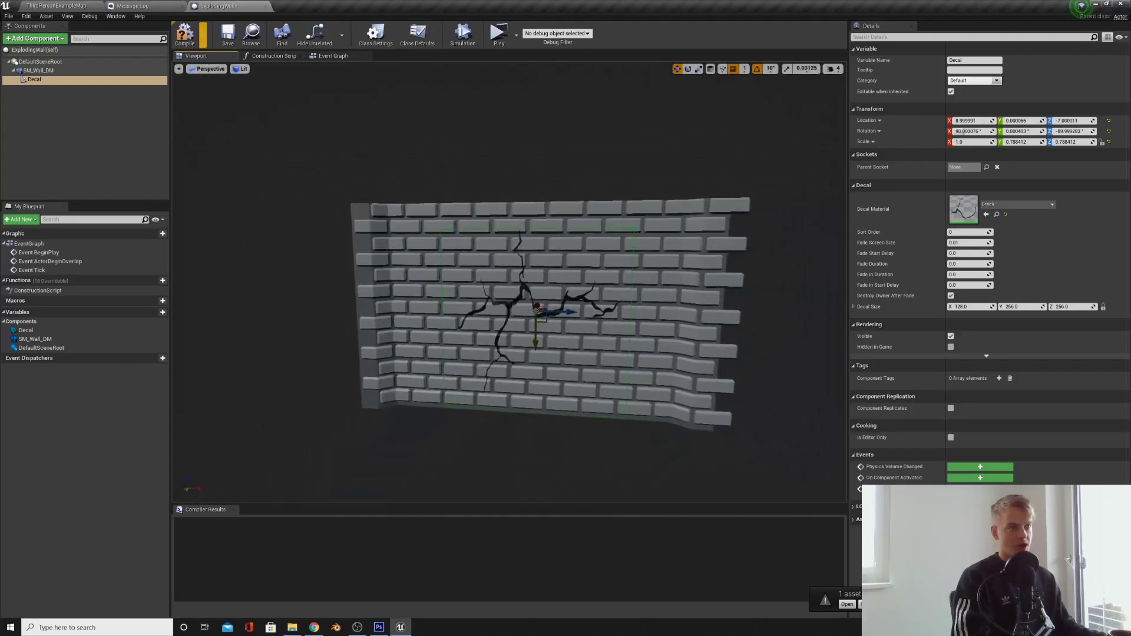
pyautogui.click(185, 34)
pyautogui.press('s')
pyautogui.moveTo(374, 187)
pyautogui.mouseDown(button='right')
pyautogui.moveTo(375, 213)
pyautogui.moveTo(380, 201)
pyautogui.mouseUp(button='right')
pyautogui.press('w')
pyautogui.press('s')
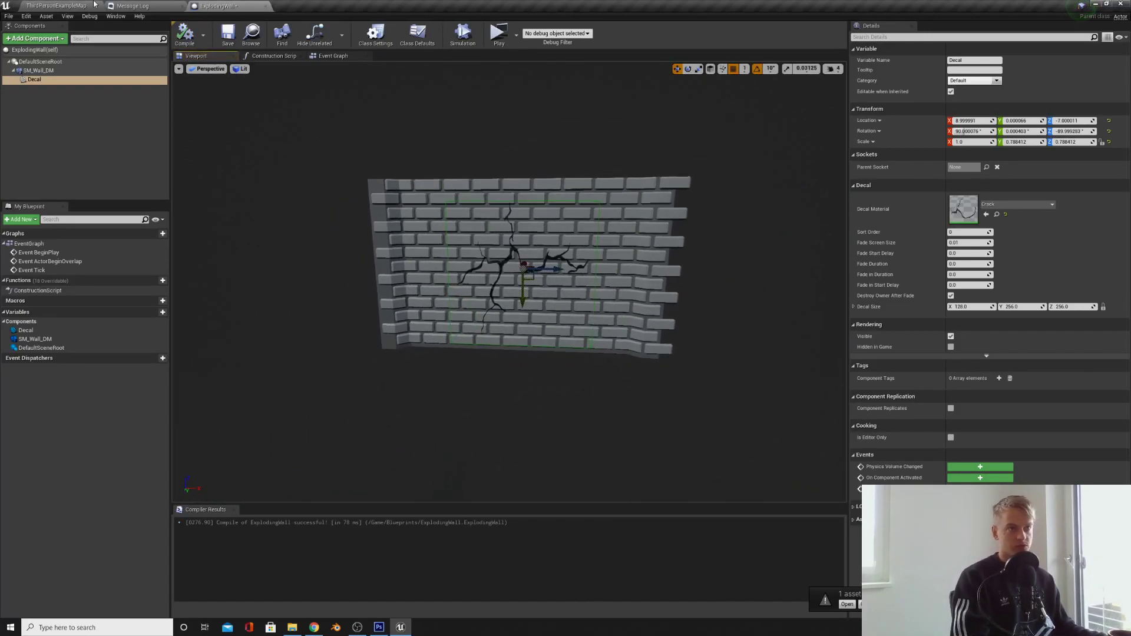
# - Place an ExplodingWall from the Blueprints folder in the level near the existing cracked wall
pyautogui.click(80, 5)
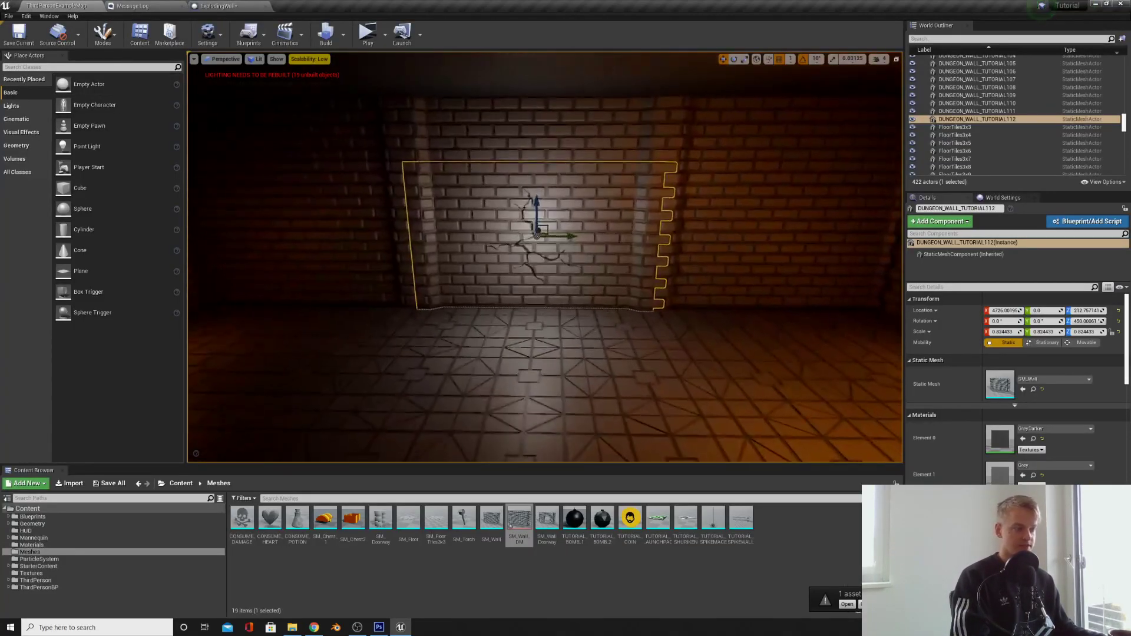
pyautogui.click(180, 484)
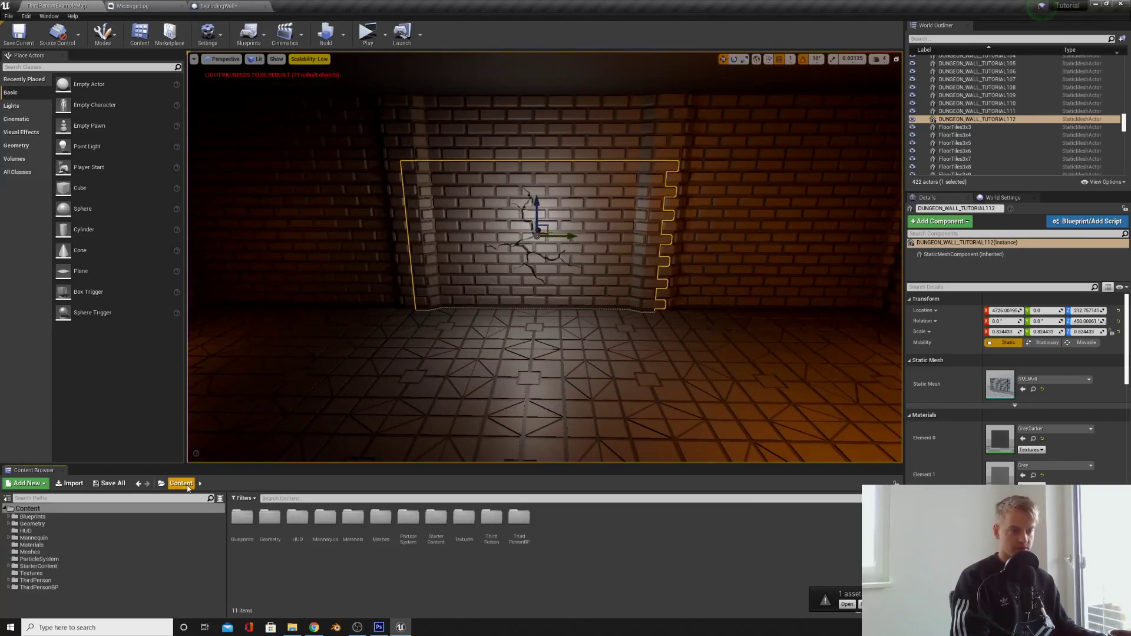
pyautogui.doubleClick(245, 529)
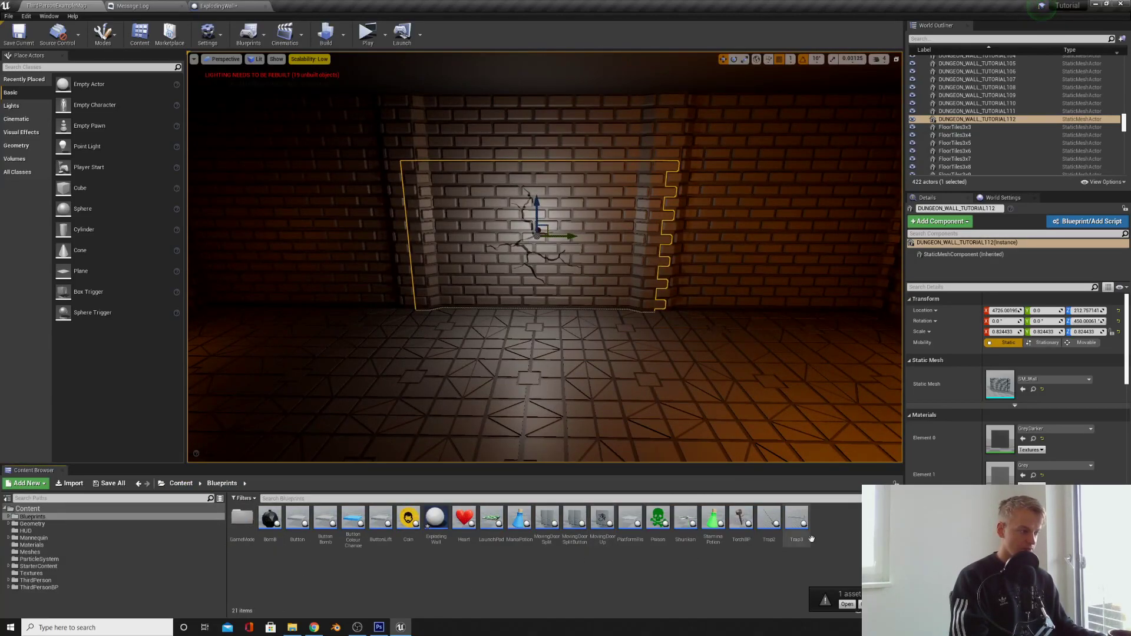
pyautogui.moveTo(438, 516); pyautogui.dragTo(329, 348)
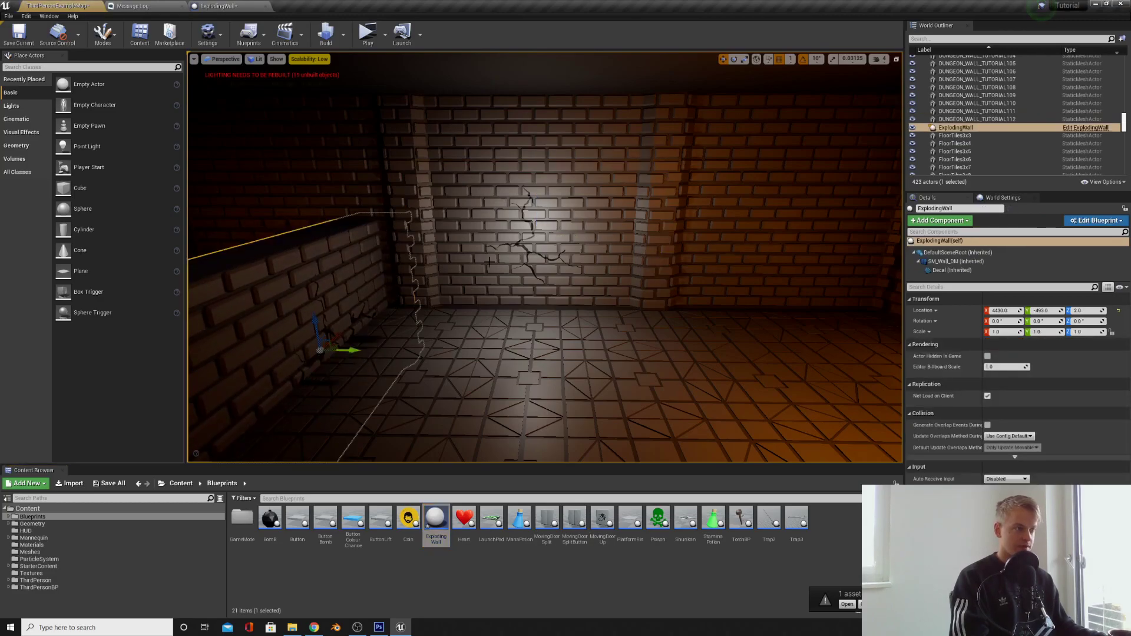
# - Copy the existing cracked wall mesh's location onto the ExplodingWall actor
pyautogui.rightClick(928, 311)
pyautogui.click(938, 316)
pyautogui.click(348, 277)
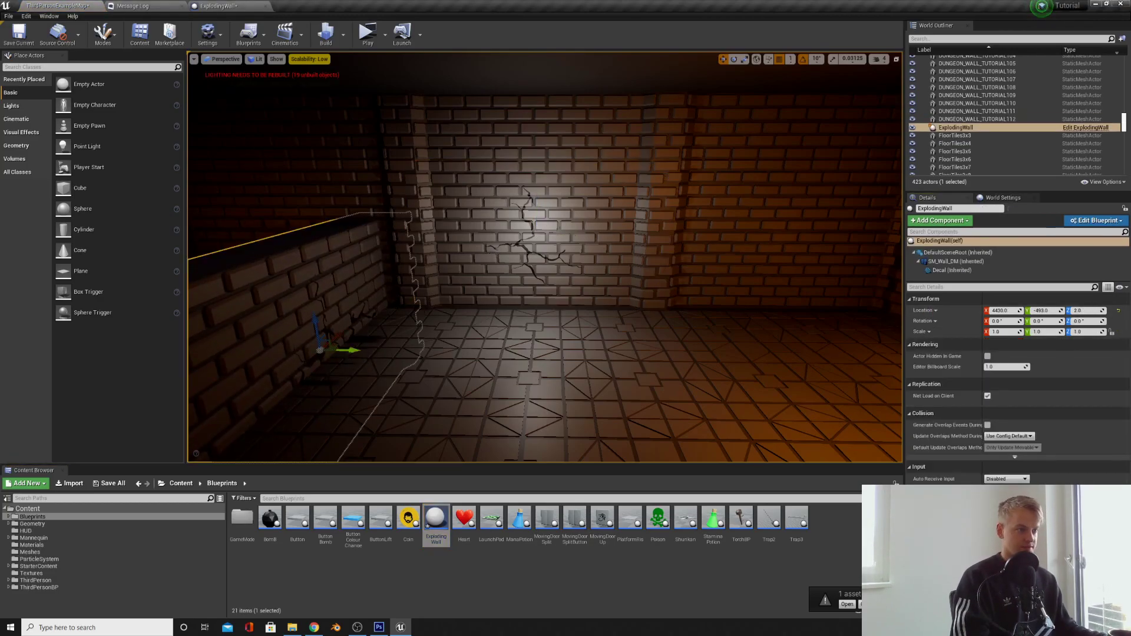
pyautogui.rightClick(918, 310)
pyautogui.click(929, 323)
pyautogui.click(634, 280)
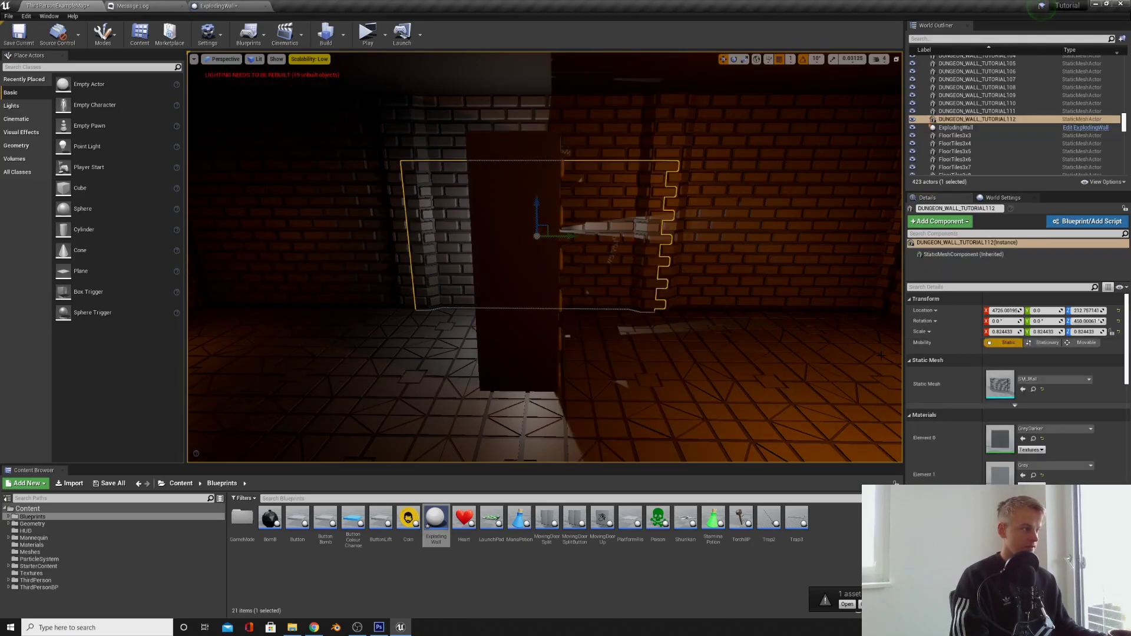
# - Copy the existing wall mesh's scale onto the ExplodingWall actor
pyautogui.rightClick(921, 332)
pyautogui.click(934, 337)
pyautogui.click(533, 307)
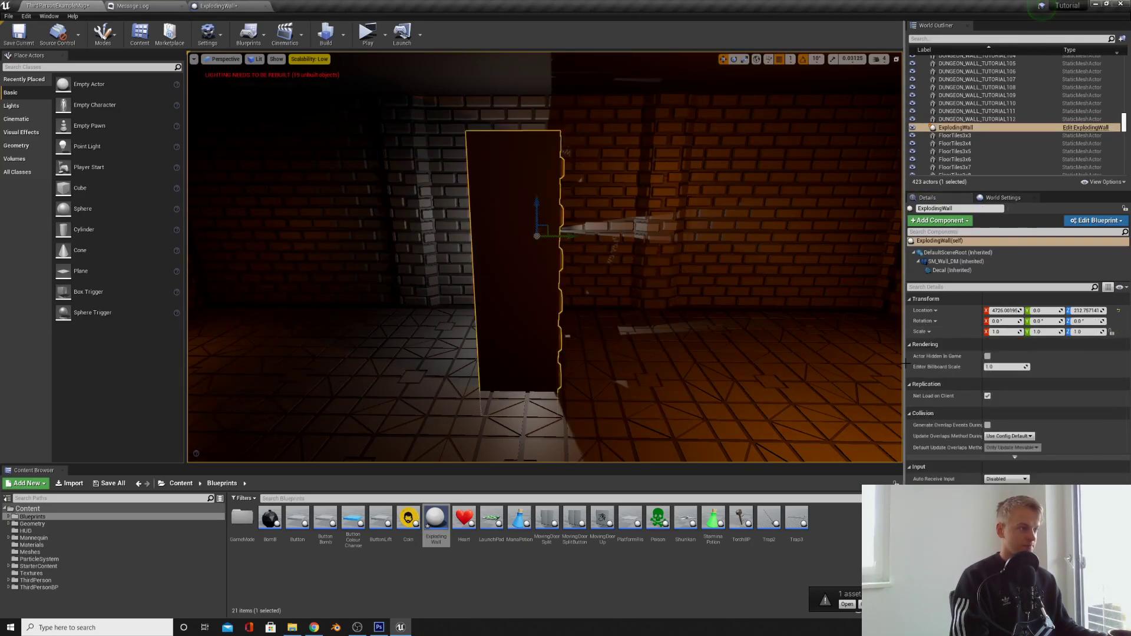
pyautogui.rightClick(926, 333)
pyautogui.click(943, 341)
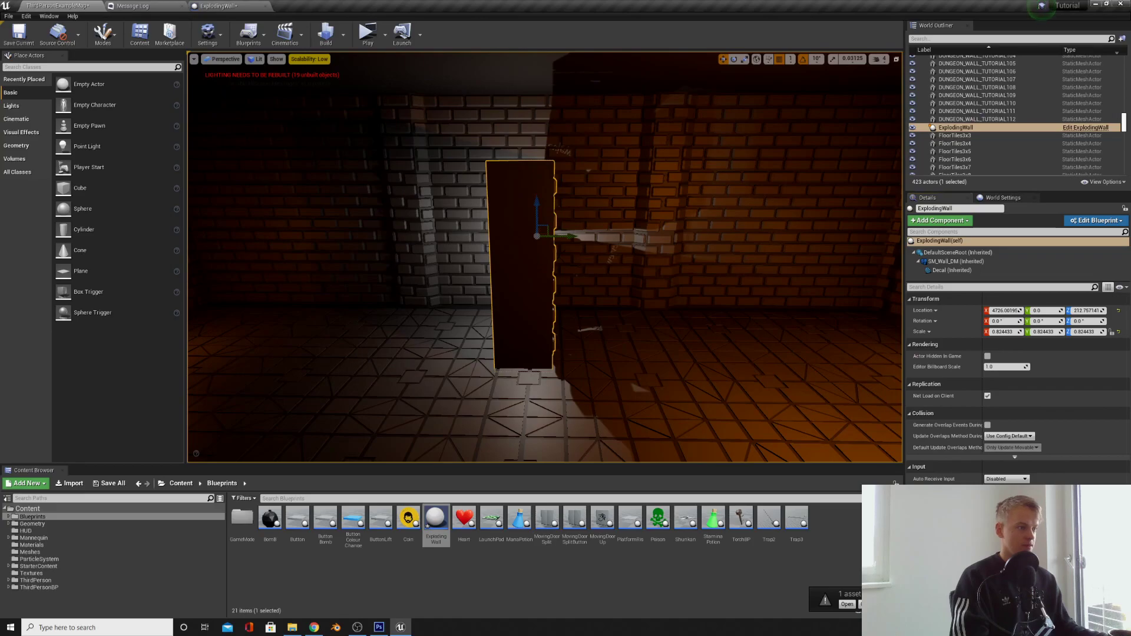
# - Copy the old wall mesh's rotation onto the ExplodingWall and delete the old wall mesh from the level
pyautogui.hotkey('ctrl', 'z')
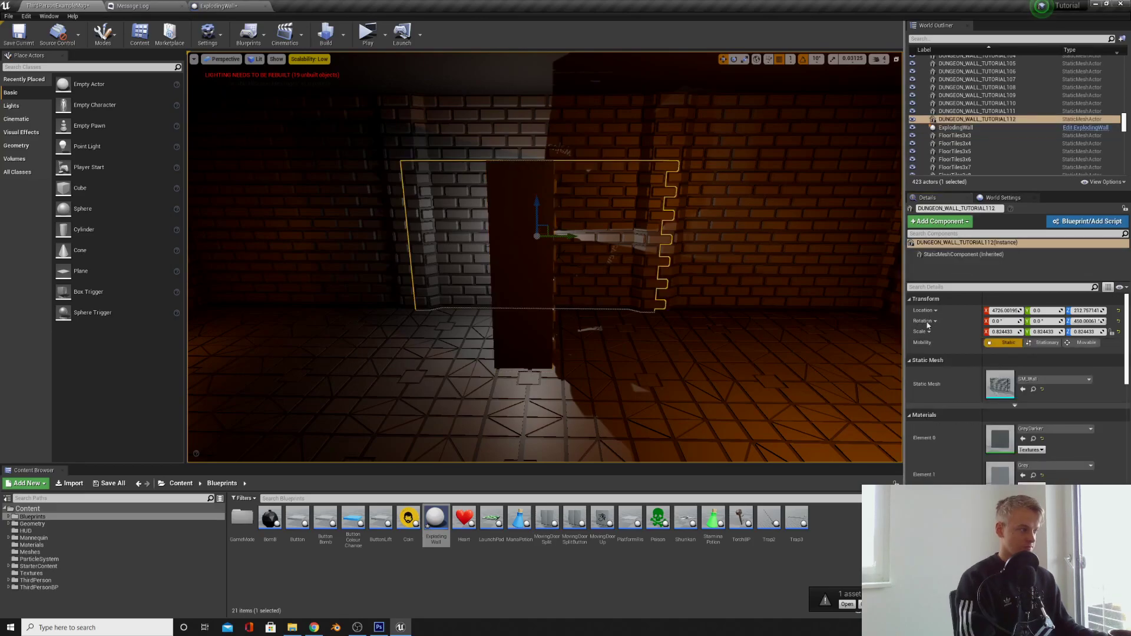
pyautogui.rightClick(927, 324)
pyautogui.click(935, 329)
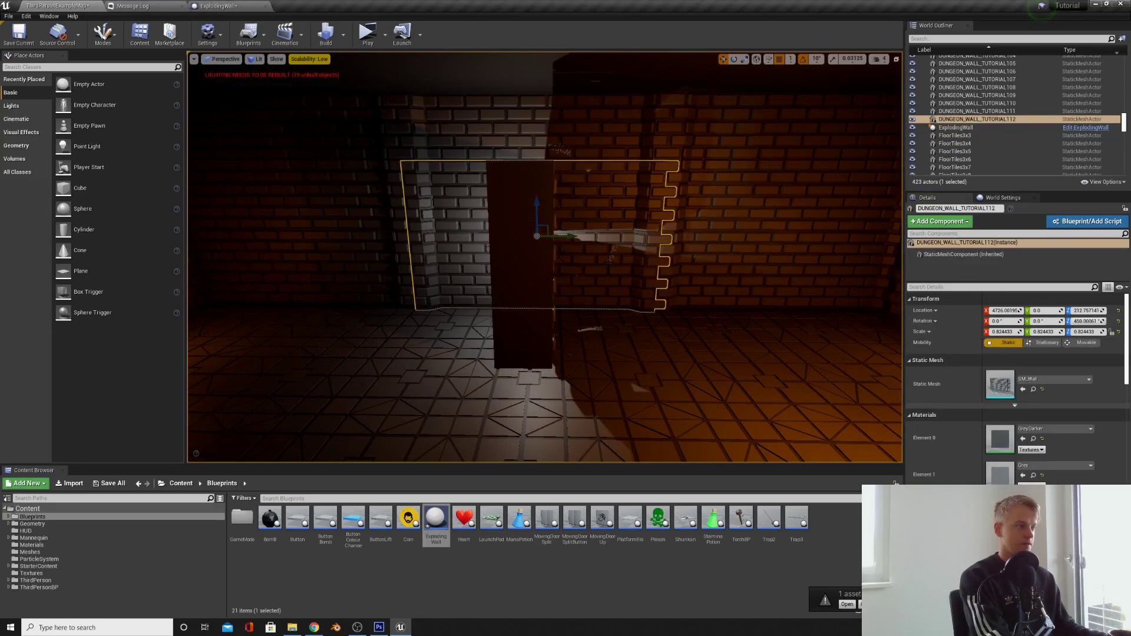
pyautogui.press('Delete')
pyautogui.rightClick(928, 324)
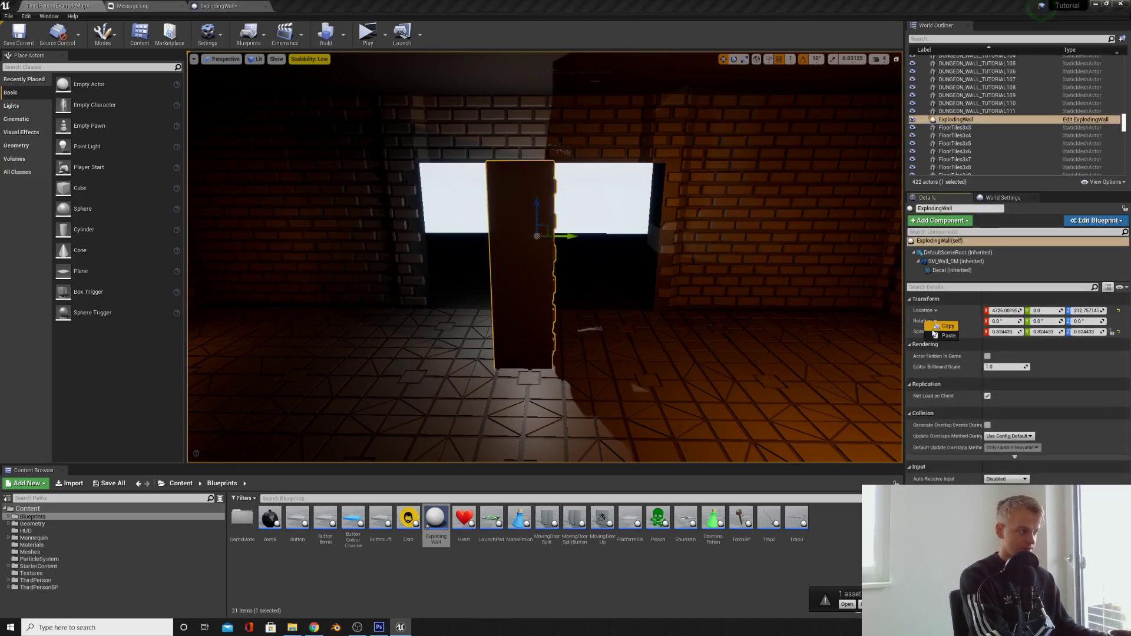
pyautogui.click(937, 335)
# - Delete the old standalone crack decal in front of the ExplodingWall
pyautogui.moveTo(594, 323); pyautogui.dragTo(474, 327, button='right')
pyautogui.click(643, 213)
pyautogui.press('Delete')
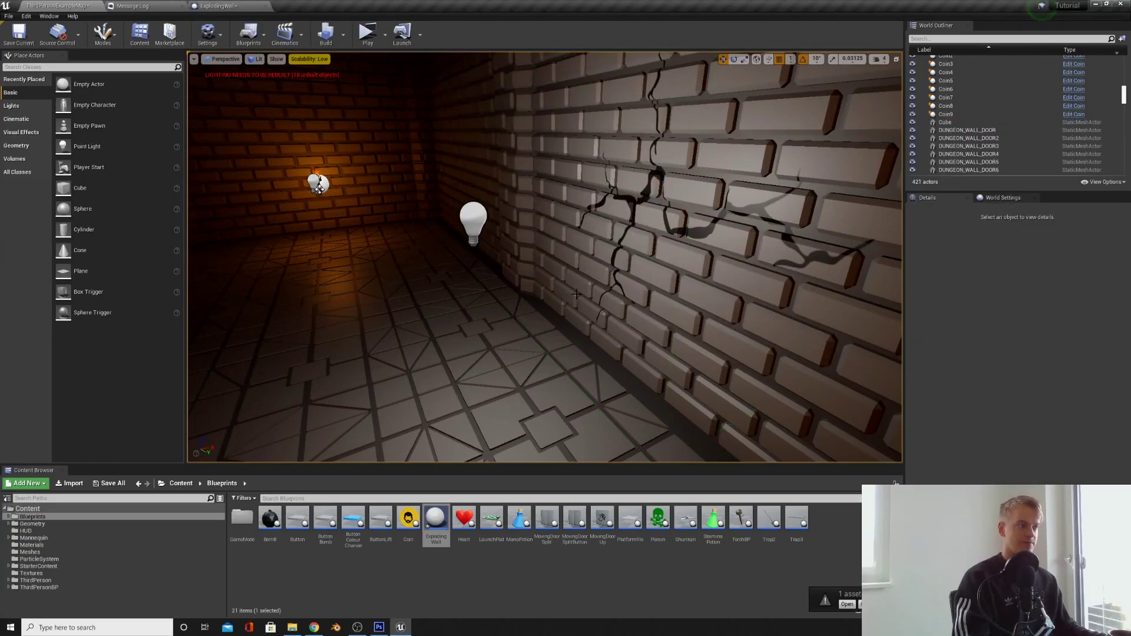
# - Duplicate the Button blueprint and name the copy ButtonSpawnBP
pyautogui.moveTo(572, 303); pyautogui.dragTo(572, 302, button='right')
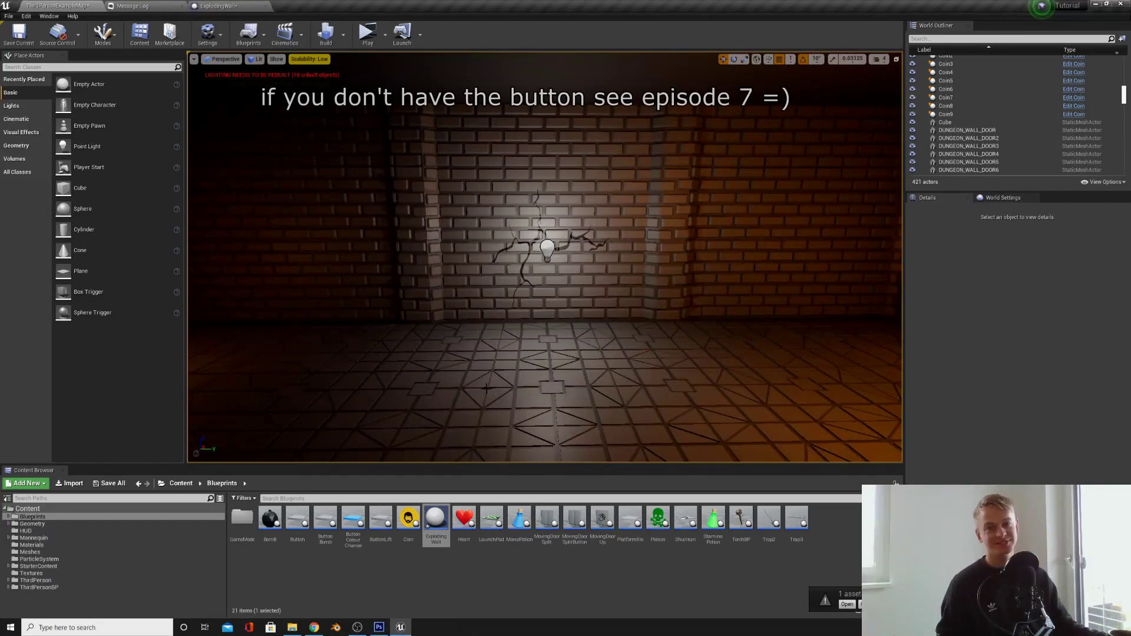
pyautogui.moveTo(572, 302); pyautogui.dragTo(573, 302, button='right')
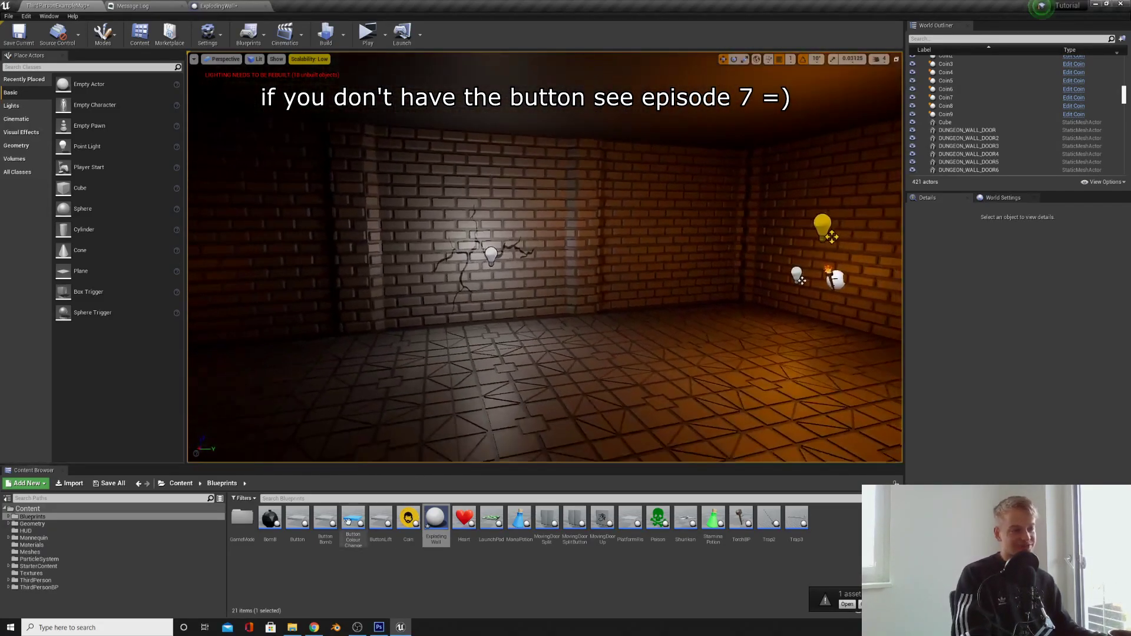
pyautogui.rightClick(297, 519)
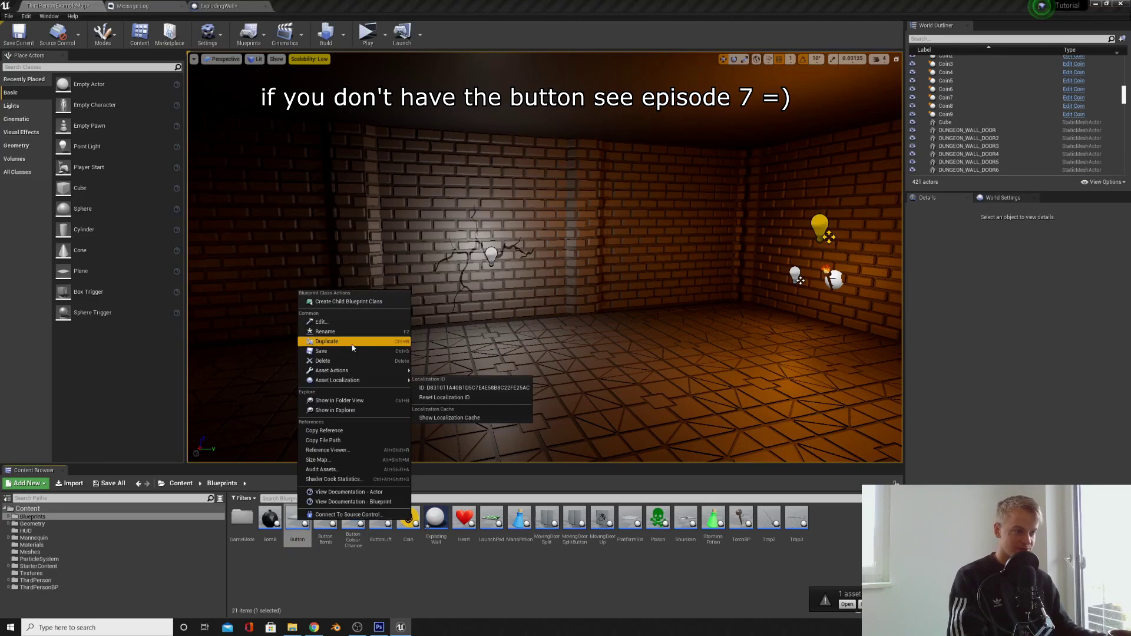
pyautogui.click(330, 341)
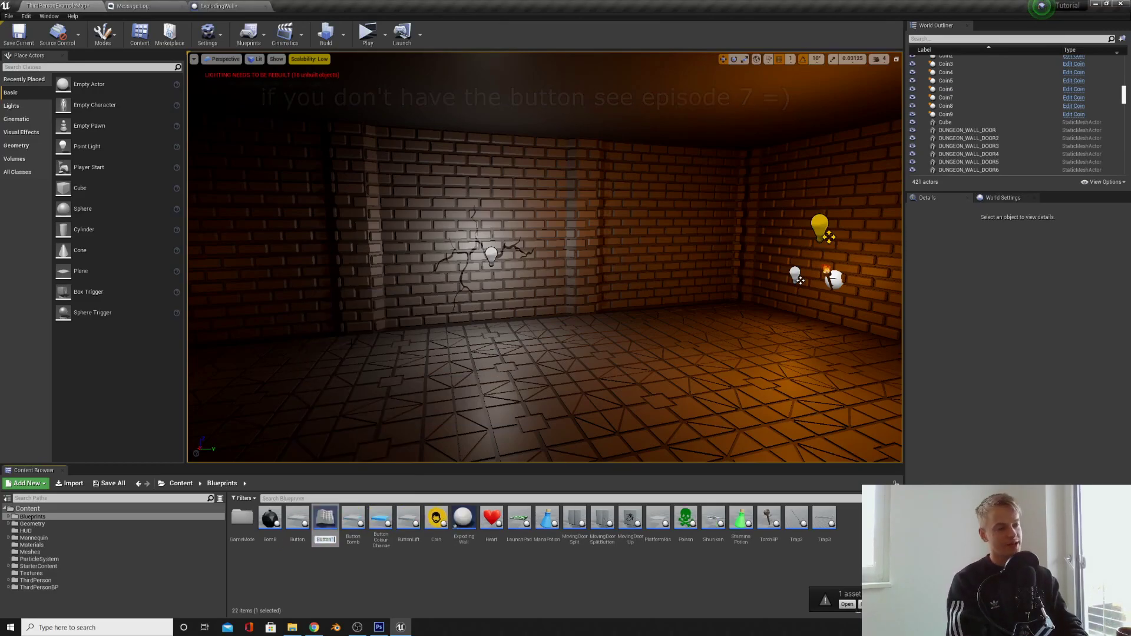
pyautogui.press('End')
pyautogui.press('BackSpace')
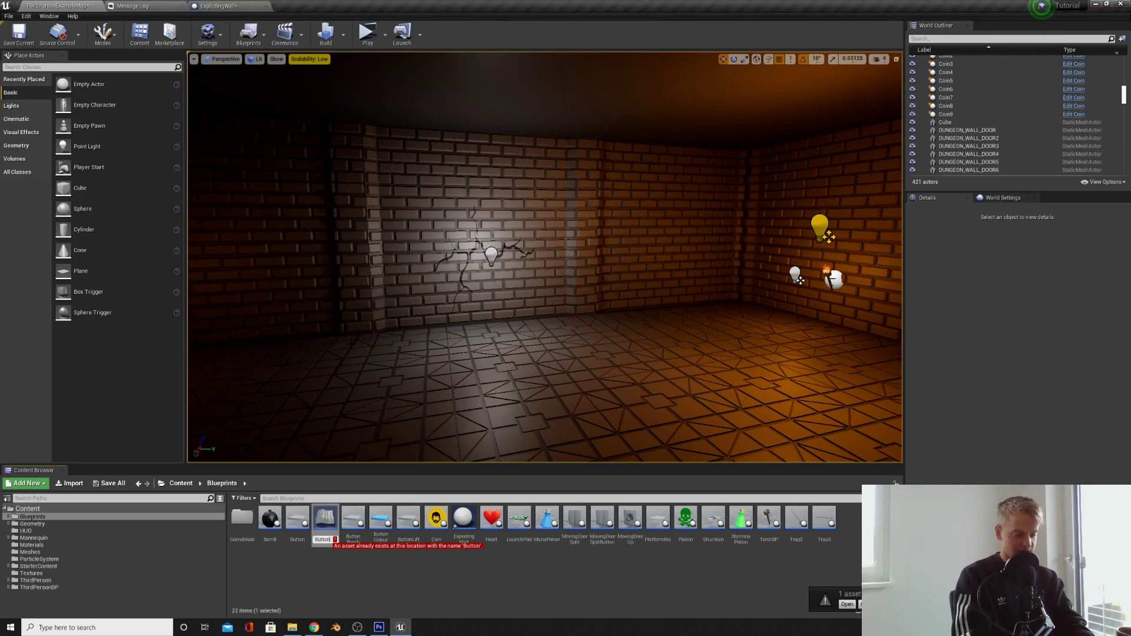
pyautogui.hotkey('ctrl', 'a')
pyautogui.write('onSpawn')
pyautogui.press('Return')
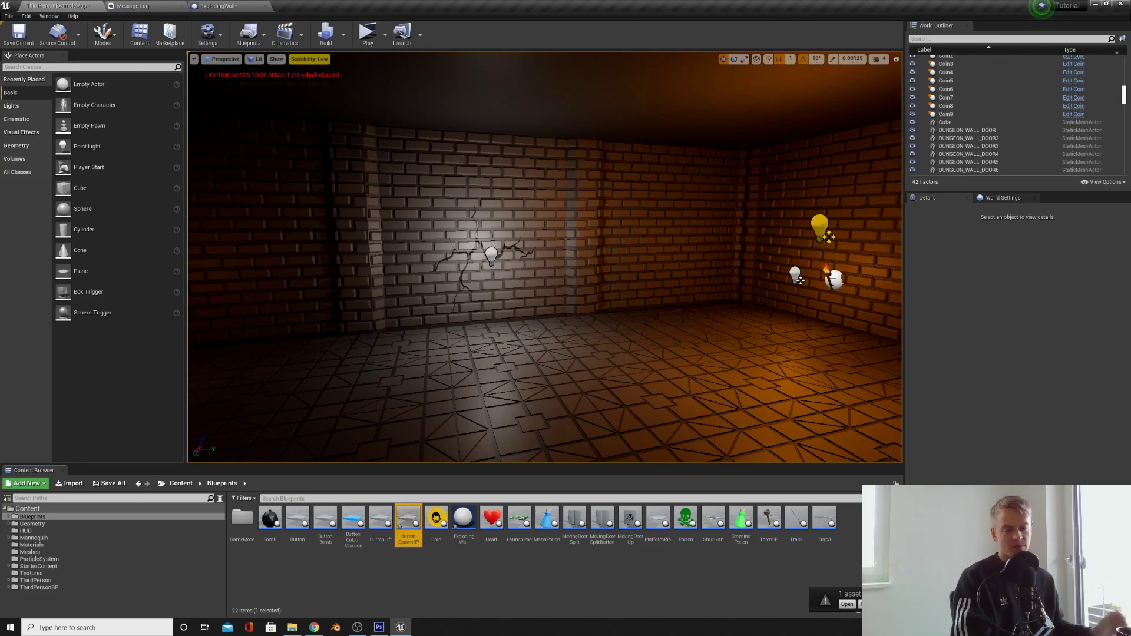
# - Open ButtonSpawnBP and delete the unused Get All Actors Of Class, For Each Loop and Open Doors nodes
pyautogui.doubleClick(413, 520)
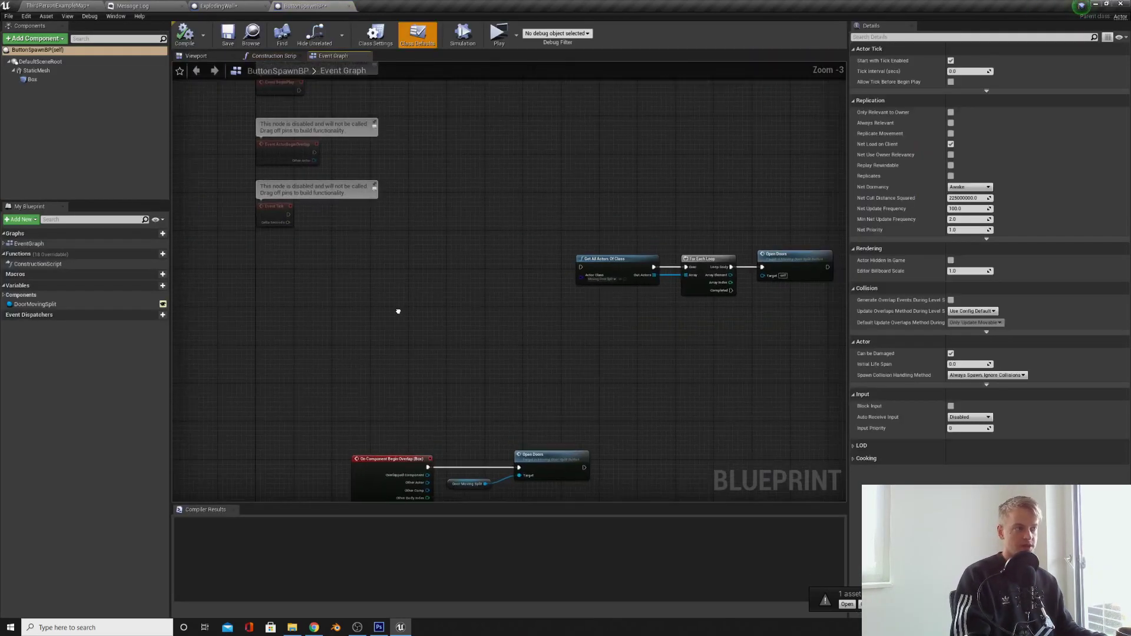
pyautogui.moveTo(398, 311); pyautogui.dragTo(314, 310, button='right')
pyautogui.scroll(-4, 330, 312)
pyautogui.scroll(4, 501, 333)
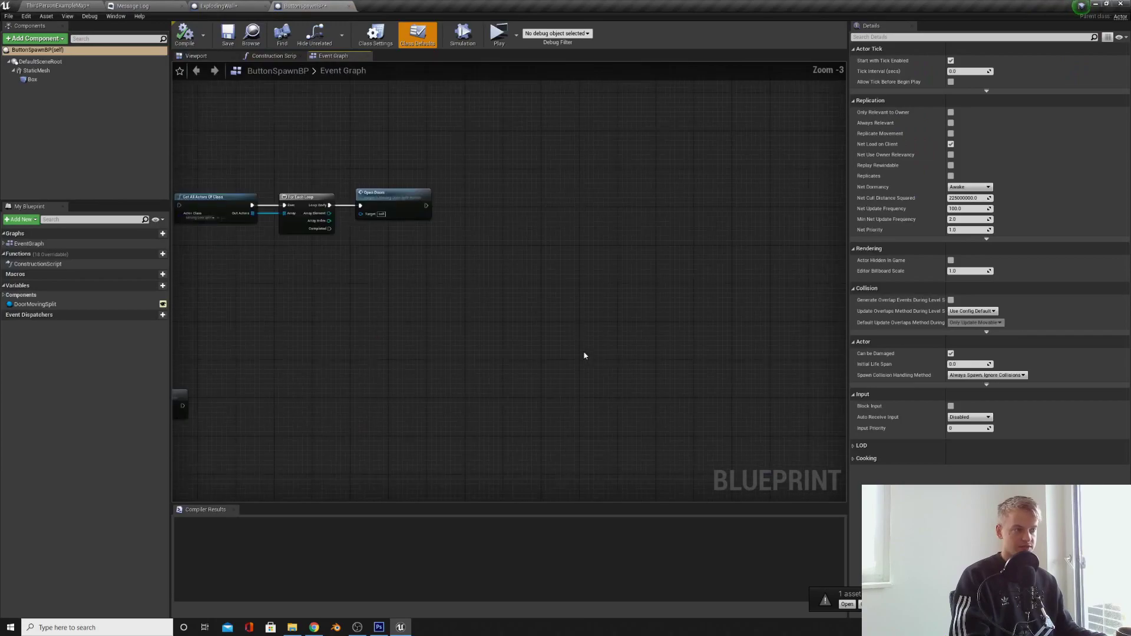
pyautogui.moveTo(513, 327); pyautogui.dragTo(690, 378, button='right')
pyautogui.moveTo(674, 348); pyautogui.dragTo(399, 228)
pyautogui.press('Delete')
# - Delete the Open Doors and Door Moving Split nodes attached to the box's begin overlap event
pyautogui.moveTo(398, 385); pyautogui.dragTo(533, 264, button='right')
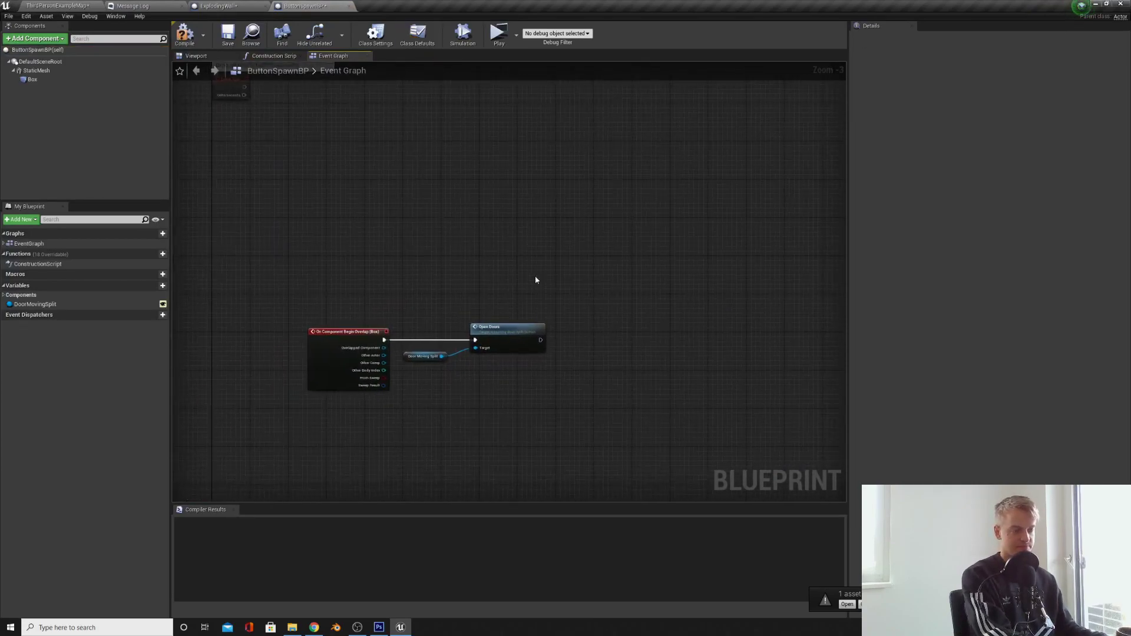
pyautogui.moveTo(489, 324); pyautogui.dragTo(435, 260)
pyautogui.press('Delete')
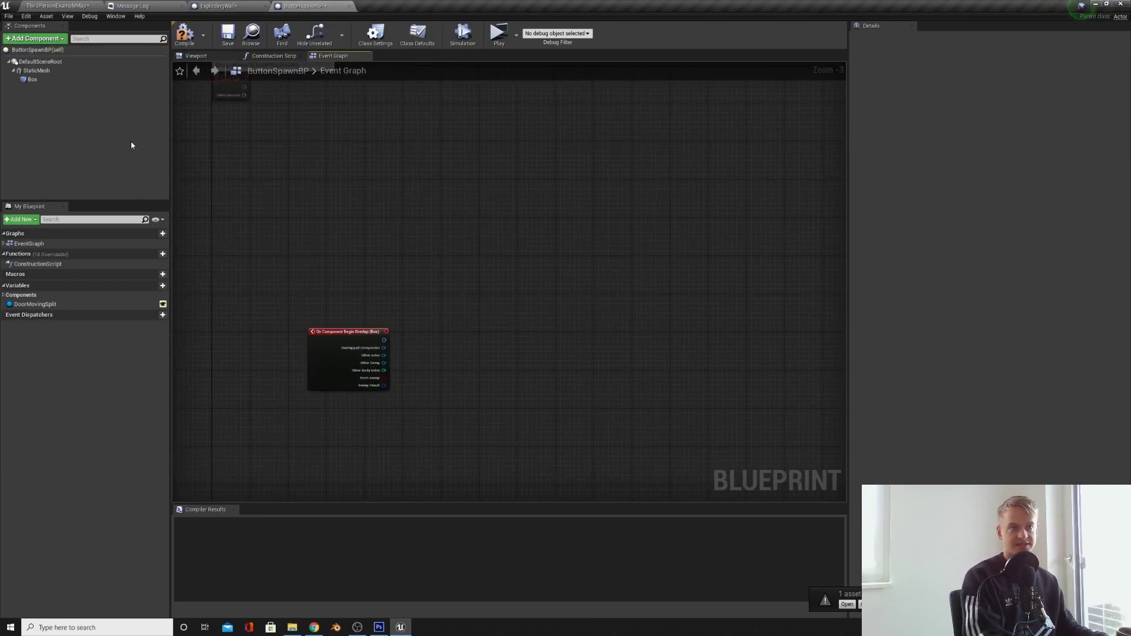
# - Place ButtonSpawnBP on the floor facing the cracked wall, scale it to about 3.1 in X and Y, and adjust its position
pyautogui.click(197, 56)
pyautogui.click(68, 5)
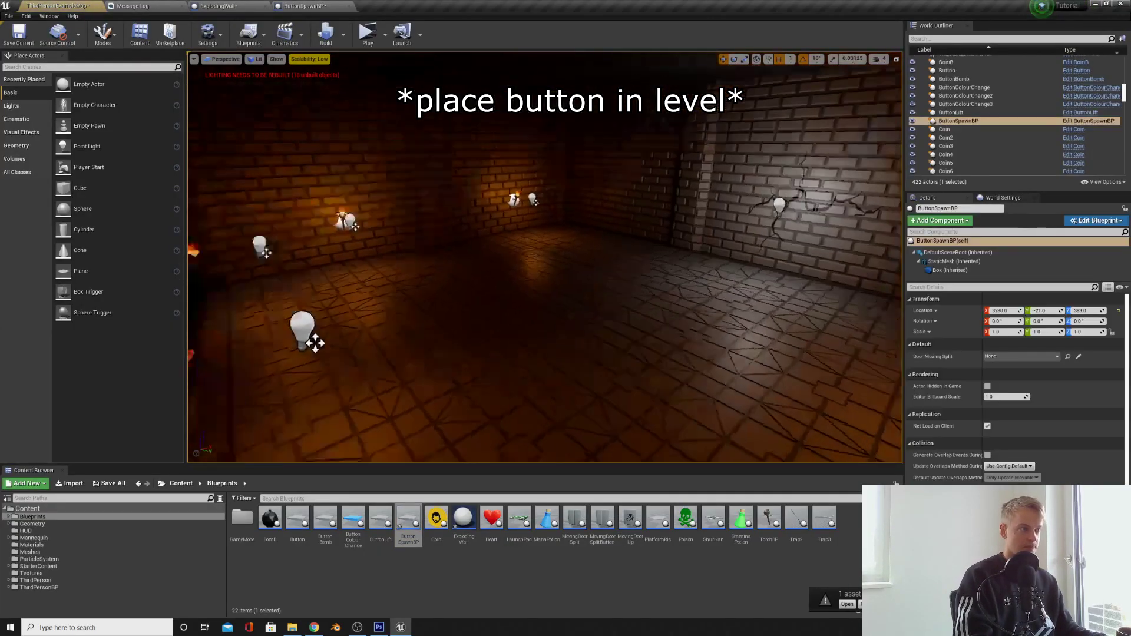
pyautogui.moveTo(545, 257)
pyautogui.mouseDown(button='right')
pyautogui.moveTo(471, 257)
pyautogui.moveTo(544, 257)
pyautogui.mouseUp(button='right')
pyautogui.press('Delete')
pyautogui.moveTo(408, 520); pyautogui.dragTo(436, 359)
pyautogui.moveTo(436, 360); pyautogui.dragTo(480, 339, button='right')
pyautogui.press('r')
pyautogui.moveTo(479, 340); pyautogui.dragTo(506, 331)
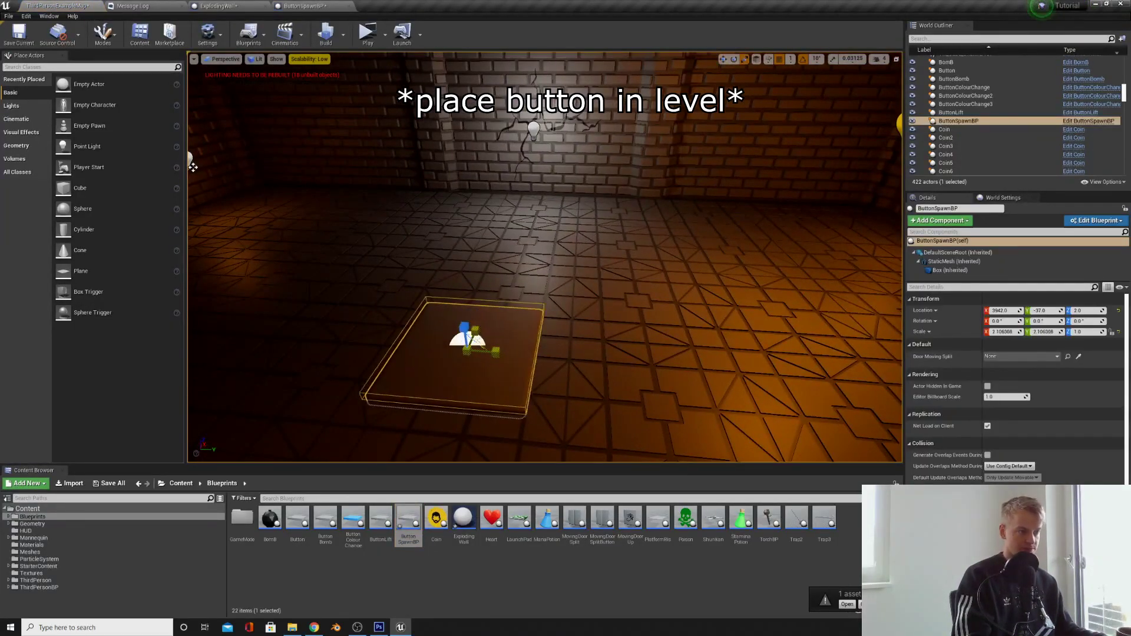
pyautogui.moveTo(507, 331); pyautogui.dragTo(560, 328, button='right')
pyautogui.press('w')
pyautogui.moveTo(571, 328); pyautogui.dragTo(580, 328)
pyautogui.moveTo(580, 328)
pyautogui.mouseDown(button='right')
pyautogui.moveTo(624, 318)
pyautogui.moveTo(580, 313)
pyautogui.mouseUp(button='right')
# - Add a Spawn Actor from Class node to ButtonSpawnBP's event graph and set its class to BomB
pyautogui.click(305, 5)
pyautogui.click(337, 57)
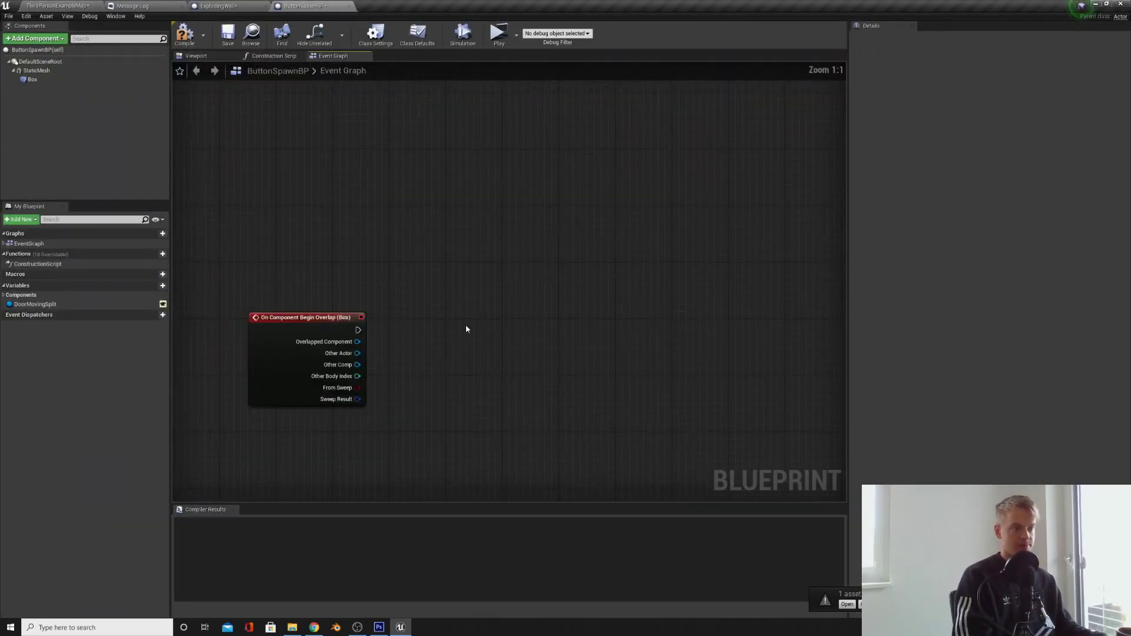
pyautogui.rightClick(473, 355)
pyautogui.write('spawn actor')
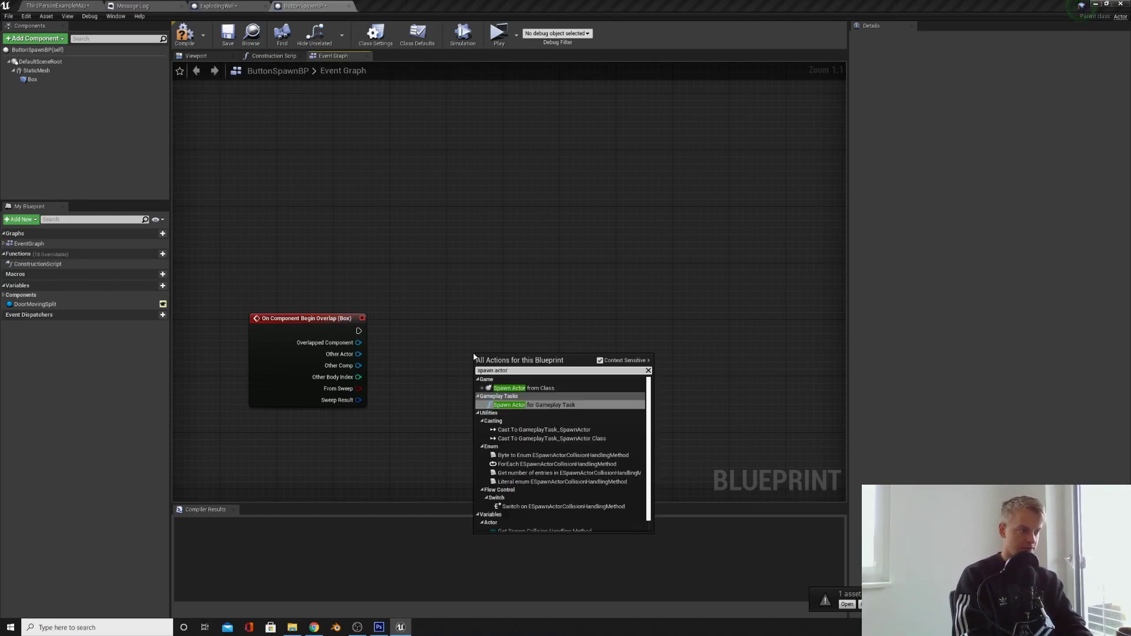
pyautogui.press('Up')
pyautogui.press('Return')
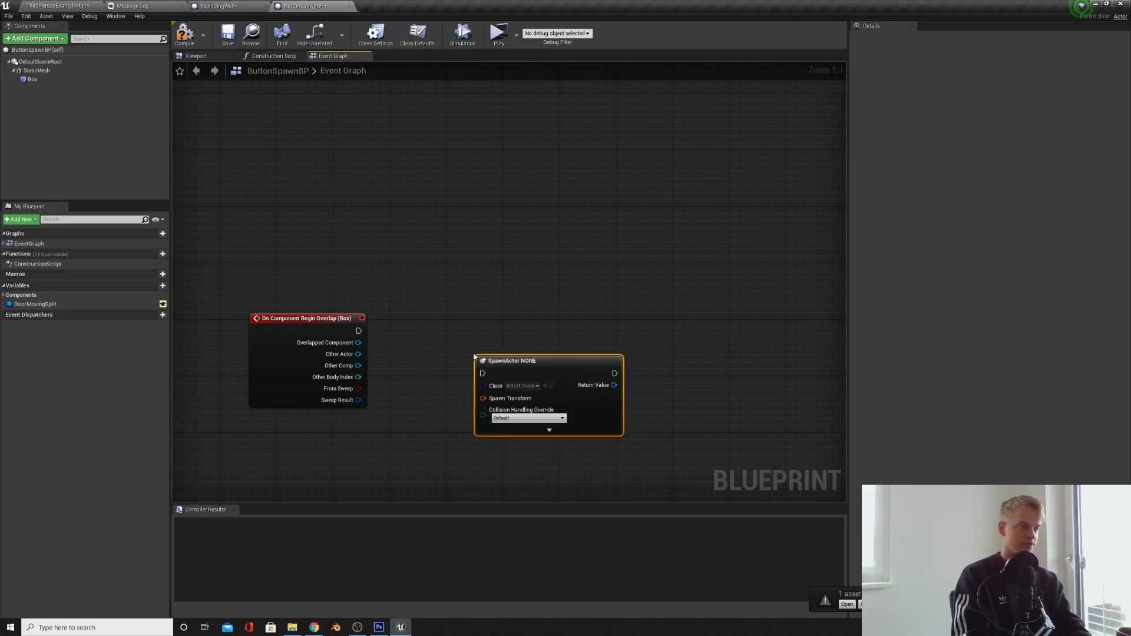
pyautogui.moveTo(552, 371); pyautogui.dragTo(533, 324, button='right')
pyautogui.click(500, 338)
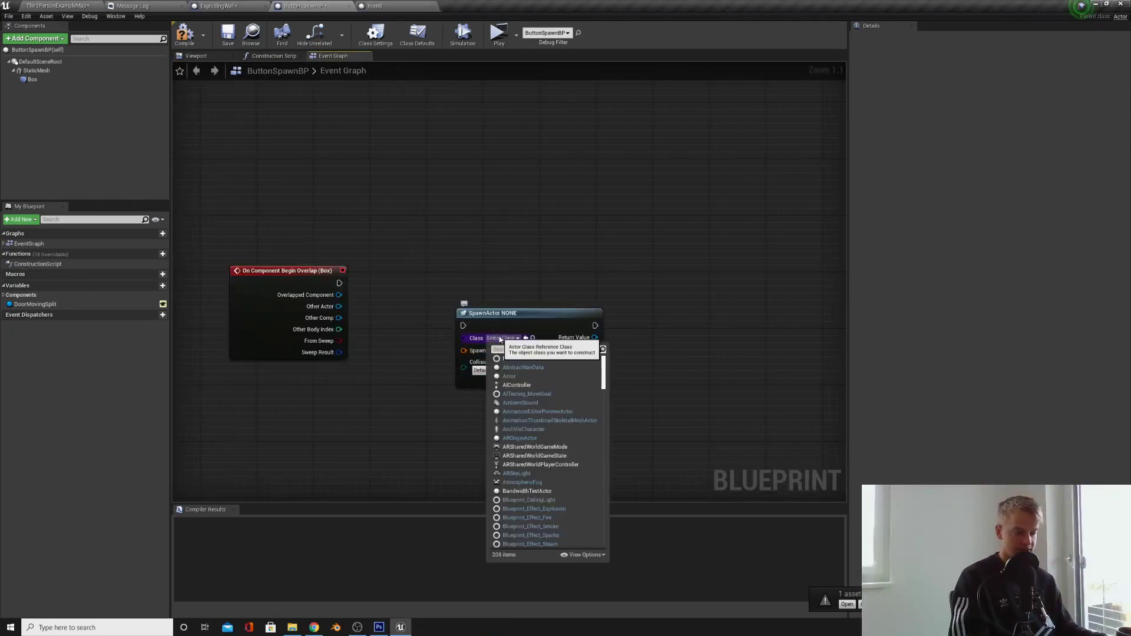
pyautogui.write('bomb')
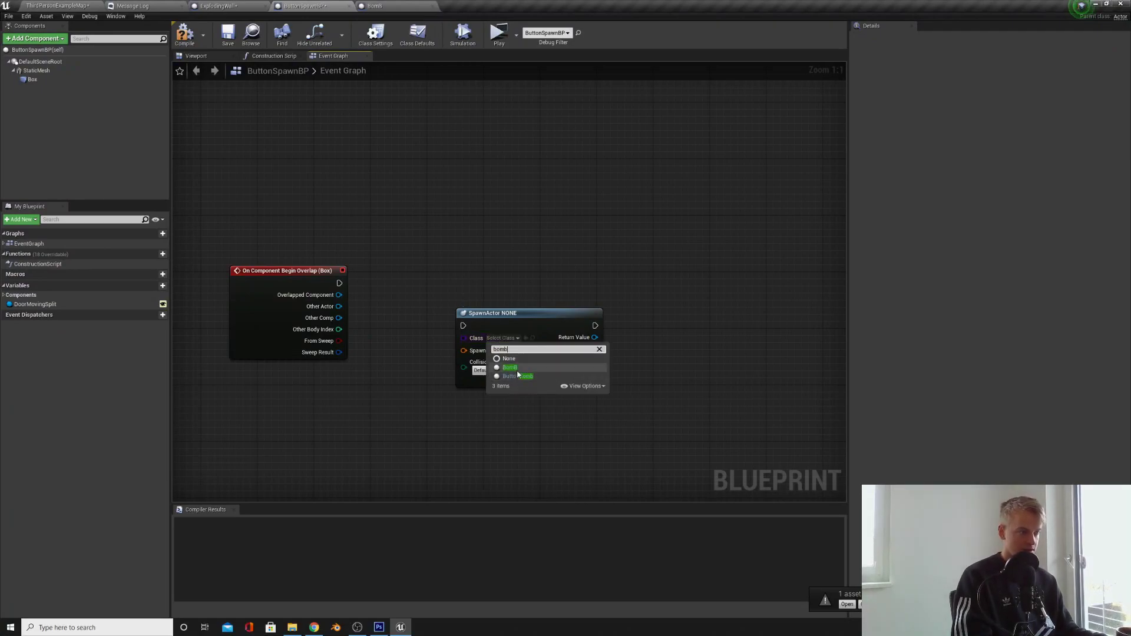
pyautogui.click(517, 369)
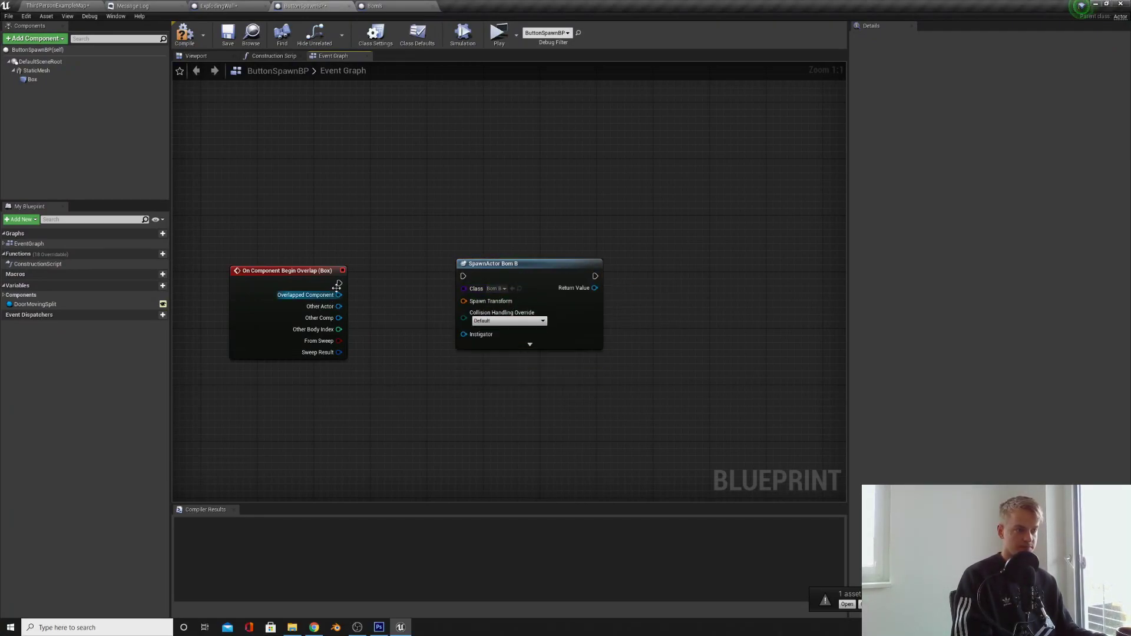
# - Connect the box's begin overlap event to the SpawnActor BomB node and align the node beside it
pyautogui.moveTo(339, 283); pyautogui.dragTo(424, 284)
pyautogui.moveTo(518, 295); pyautogui.dragTo(525, 301)
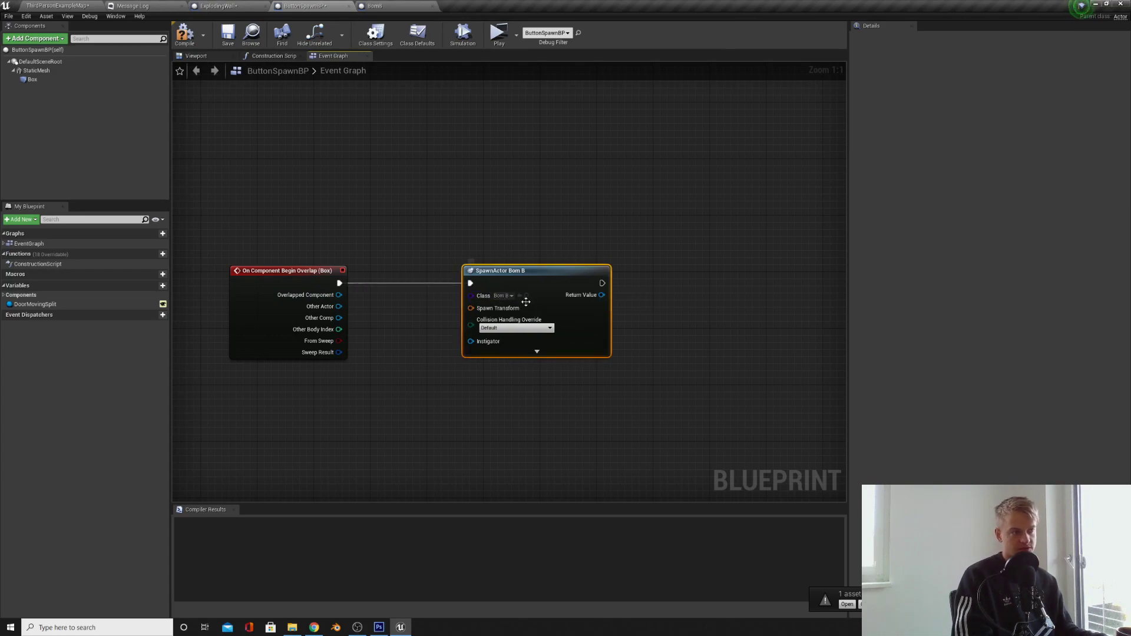
pyautogui.click(434, 296)
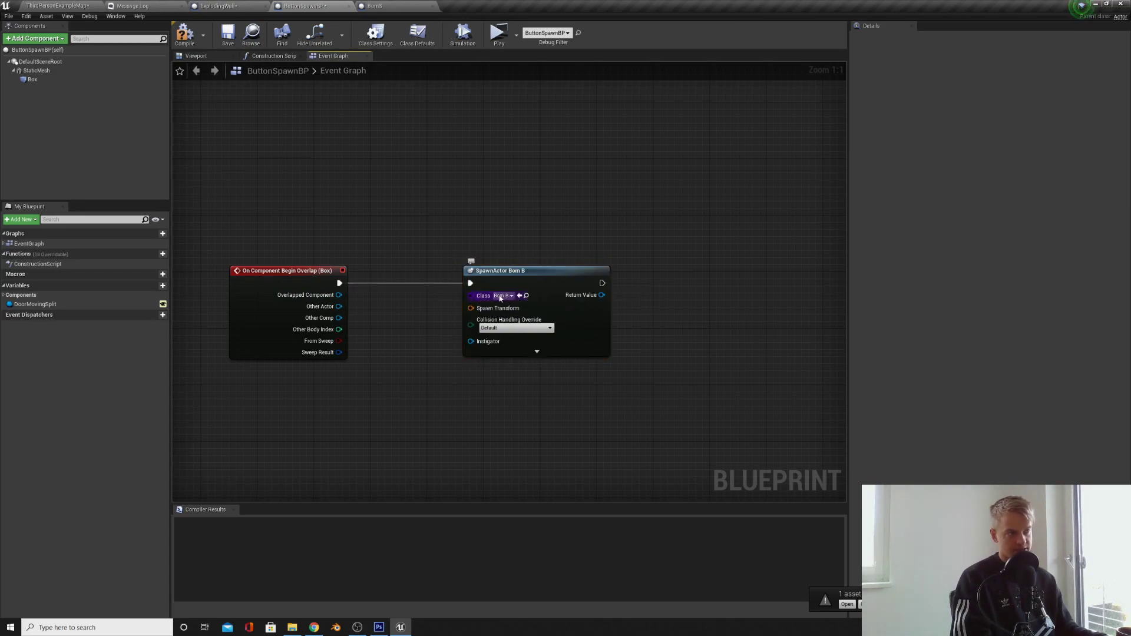
# - Split the SpawnActor node's Spawn Transform pin into location, rotation and scale, and expand the node's advanced pins
pyautogui.rightClick(474, 309)
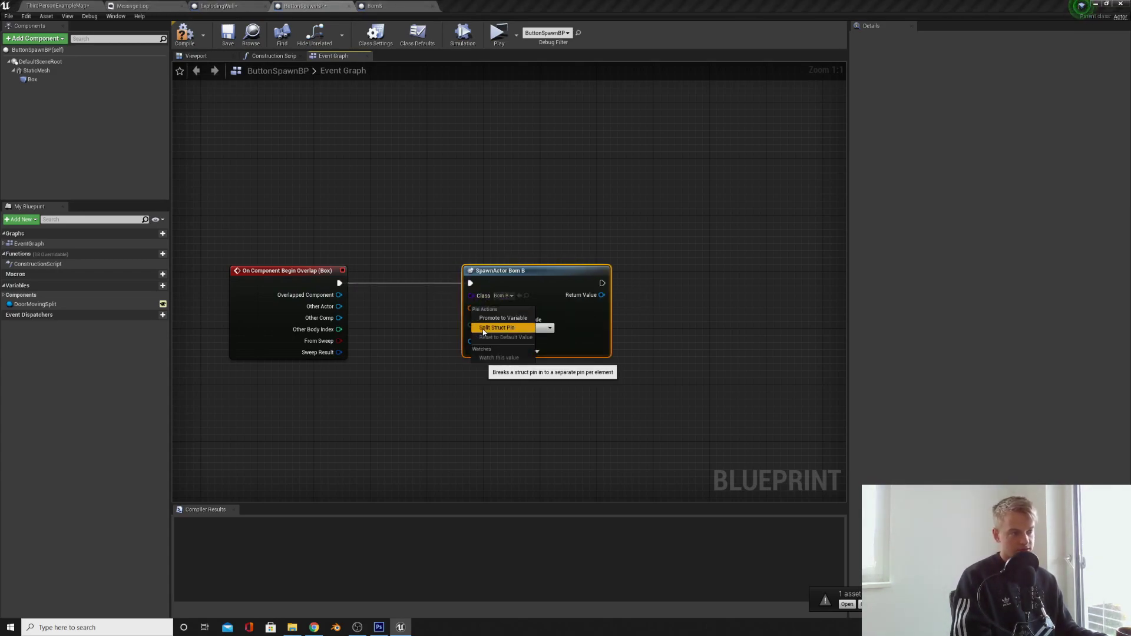
pyautogui.click(485, 332)
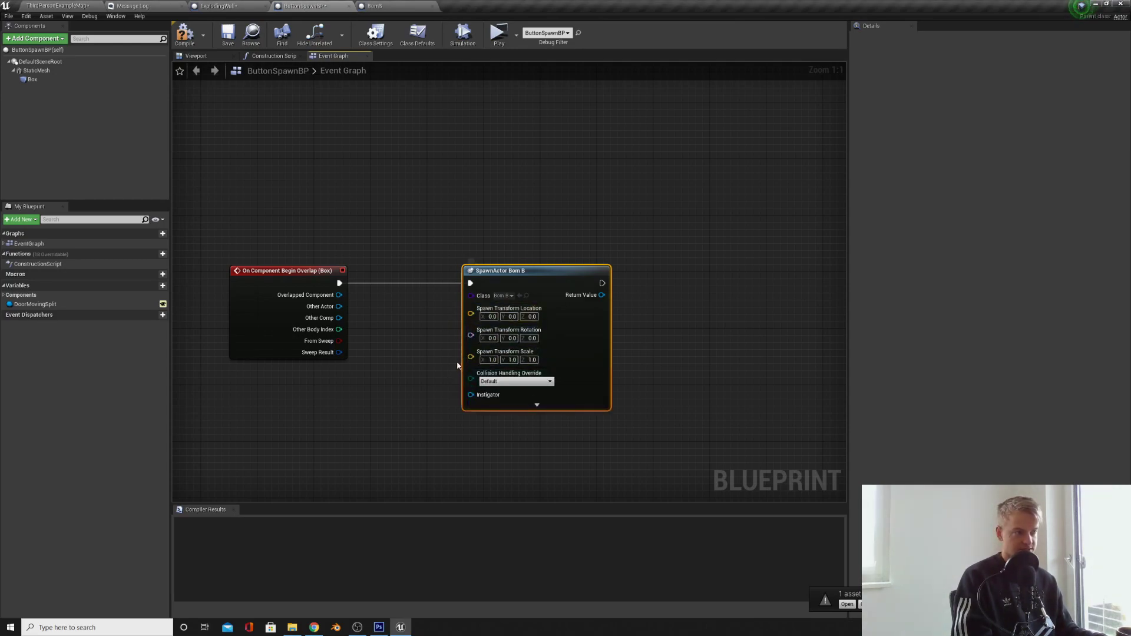
pyautogui.click(534, 405)
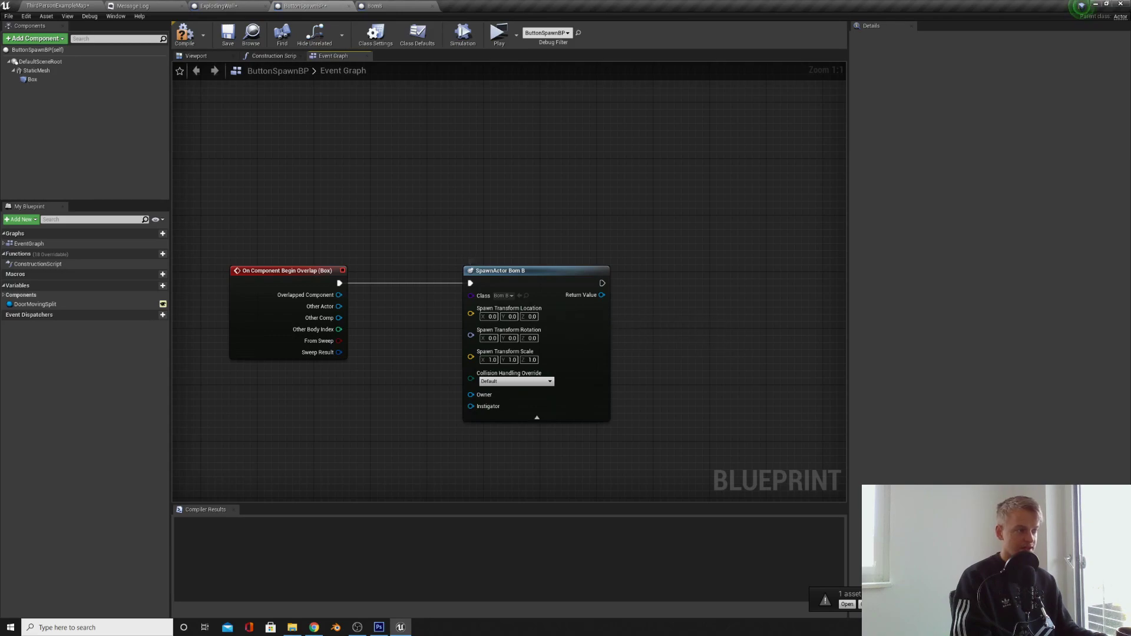
# - Add a Scene component to ButtonSpawnBP and move it beside and above the button, at about Y -192 and Z 79
pyautogui.moveTo(593, 319); pyautogui.dragTo(490, 327, button='right')
pyautogui.moveTo(498, 303); pyautogui.dragTo(613, 339)
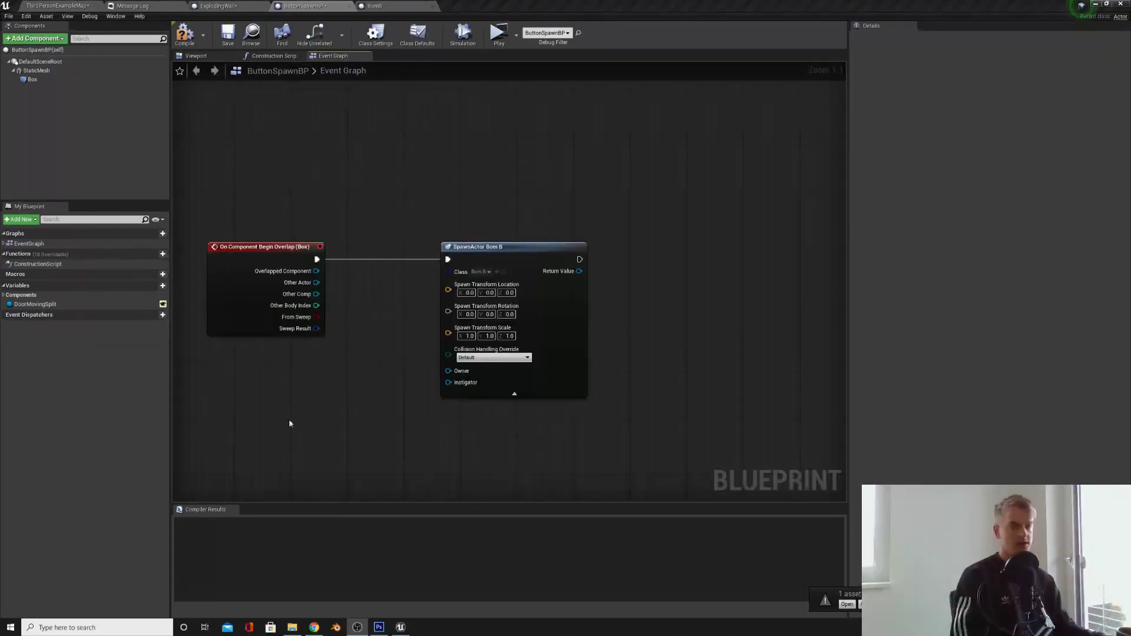
pyautogui.click(344, 417)
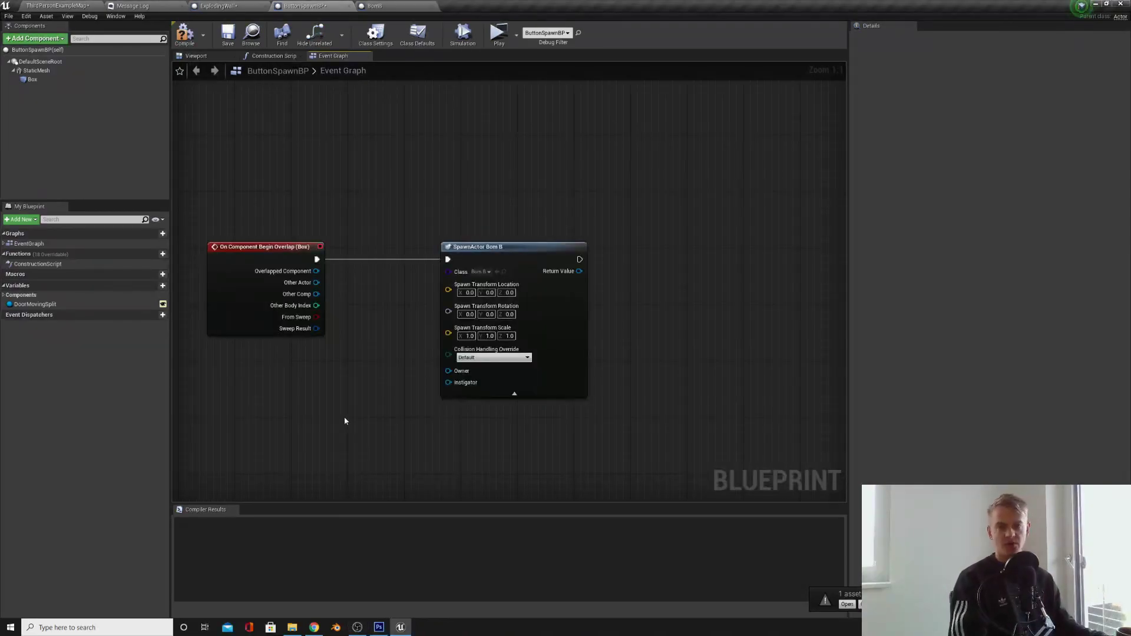
pyautogui.click(196, 57)
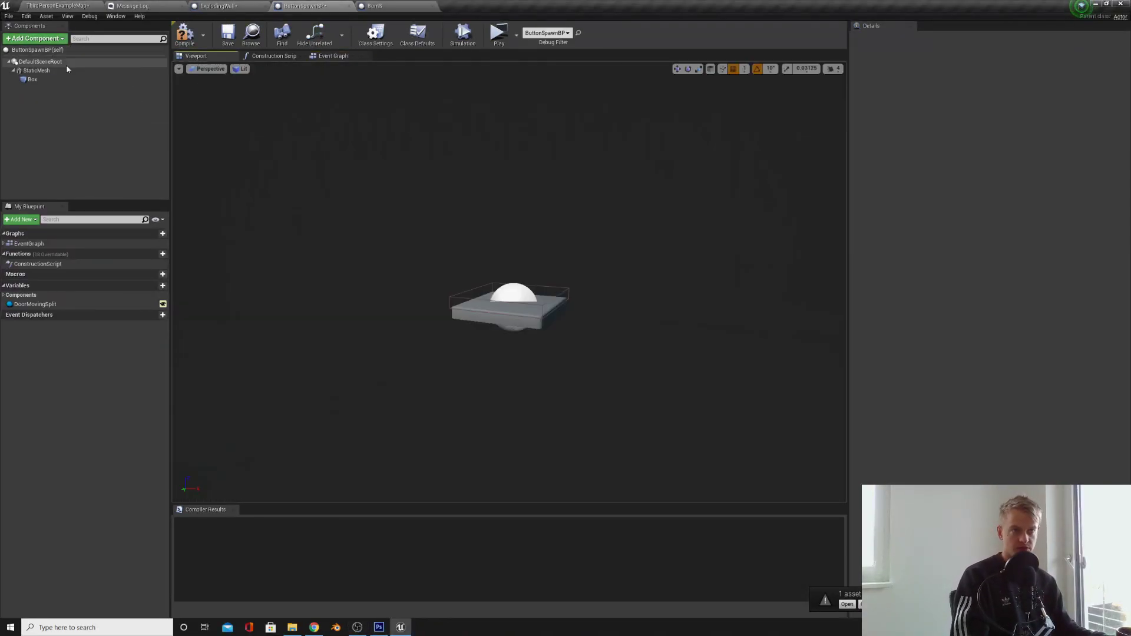
pyautogui.scroll(-3, 469, 252)
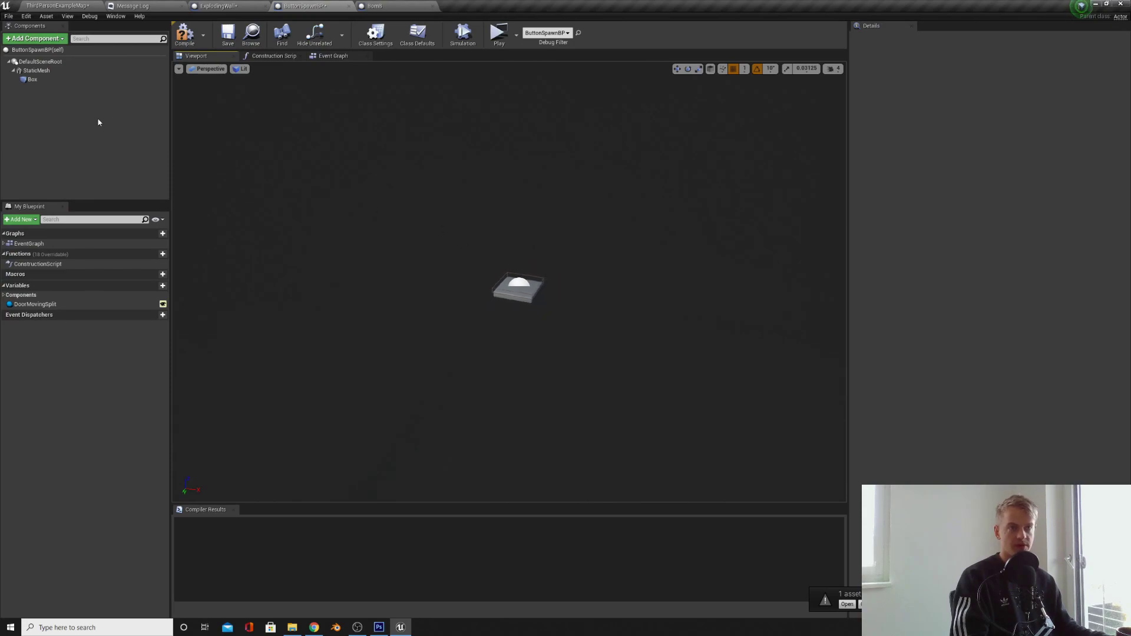
pyautogui.click(36, 39)
pyautogui.write('scene')
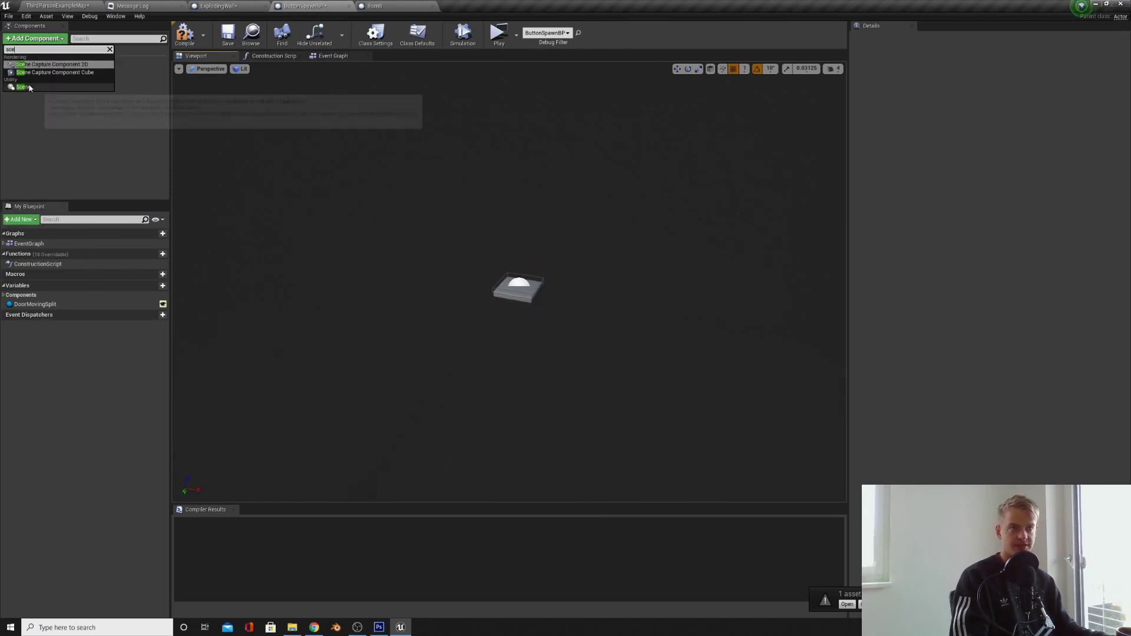
pyautogui.click(32, 88)
pyautogui.moveTo(466, 255); pyautogui.dragTo(377, 230, button='right')
pyautogui.moveTo(497, 307); pyautogui.dragTo(498, 288)
pyautogui.moveTo(484, 307); pyautogui.dragTo(450, 328, button='right')
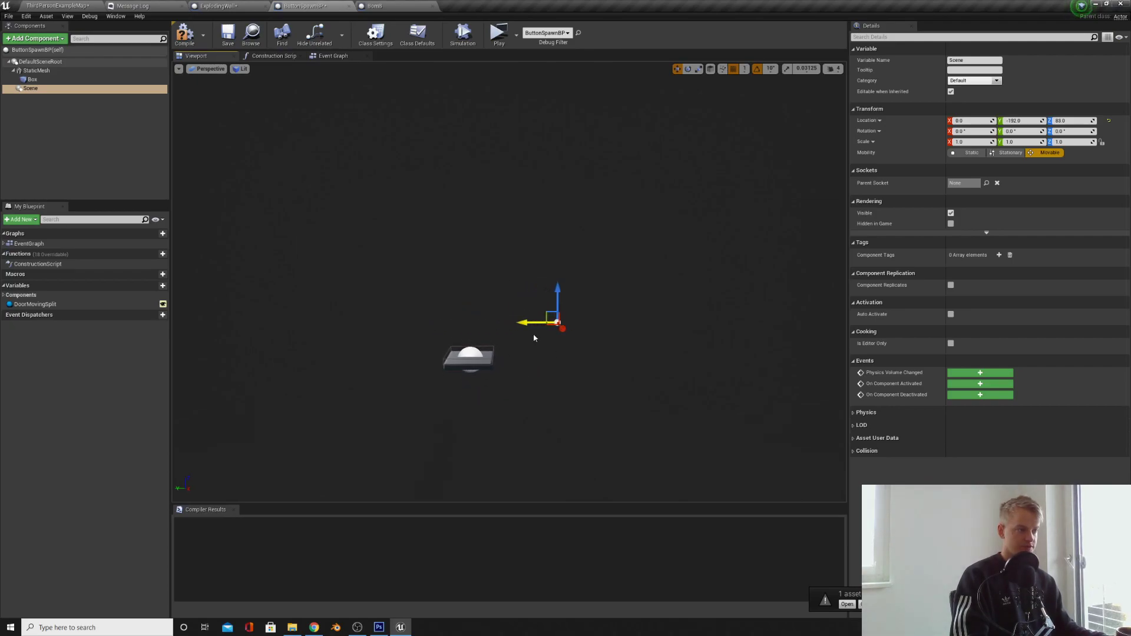
pyautogui.moveTo(535, 338); pyautogui.dragTo(565, 377, button='right')
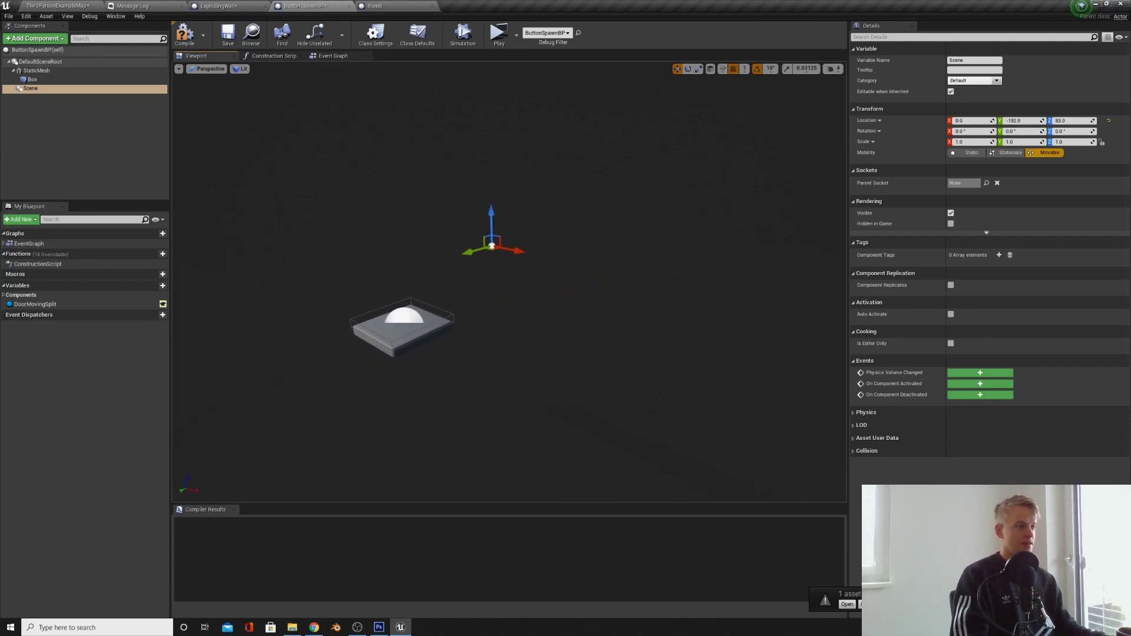
pyautogui.moveTo(309, 80); pyautogui.dragTo(308, 80, button='right')
pyautogui.press('w')
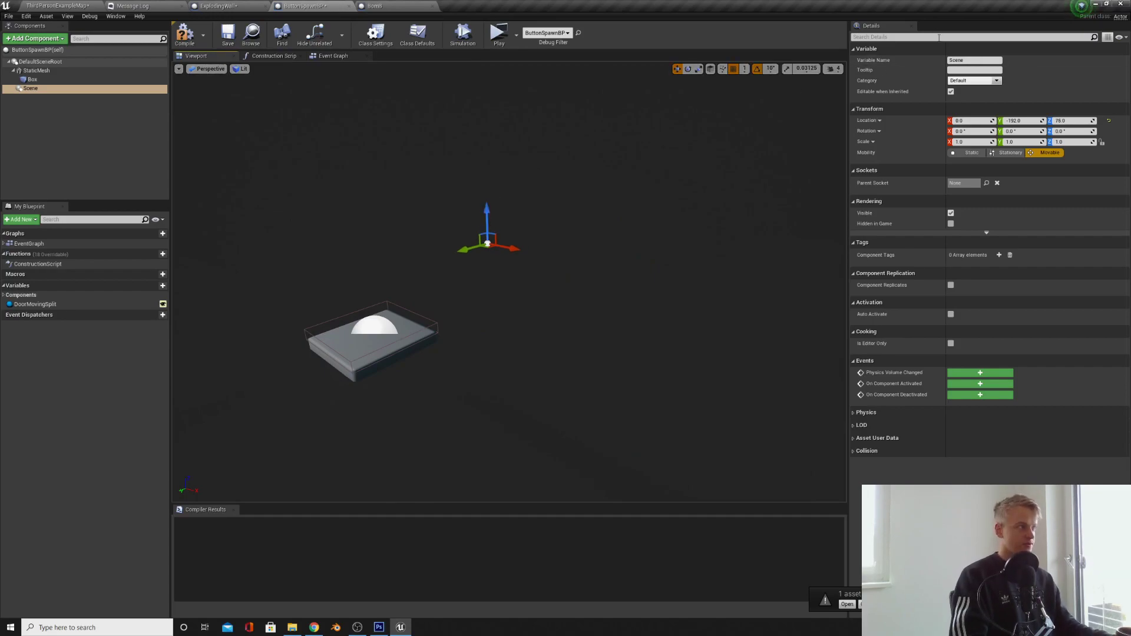
# - Rename the new Scene component to RefLocation
pyautogui.click(981, 60)
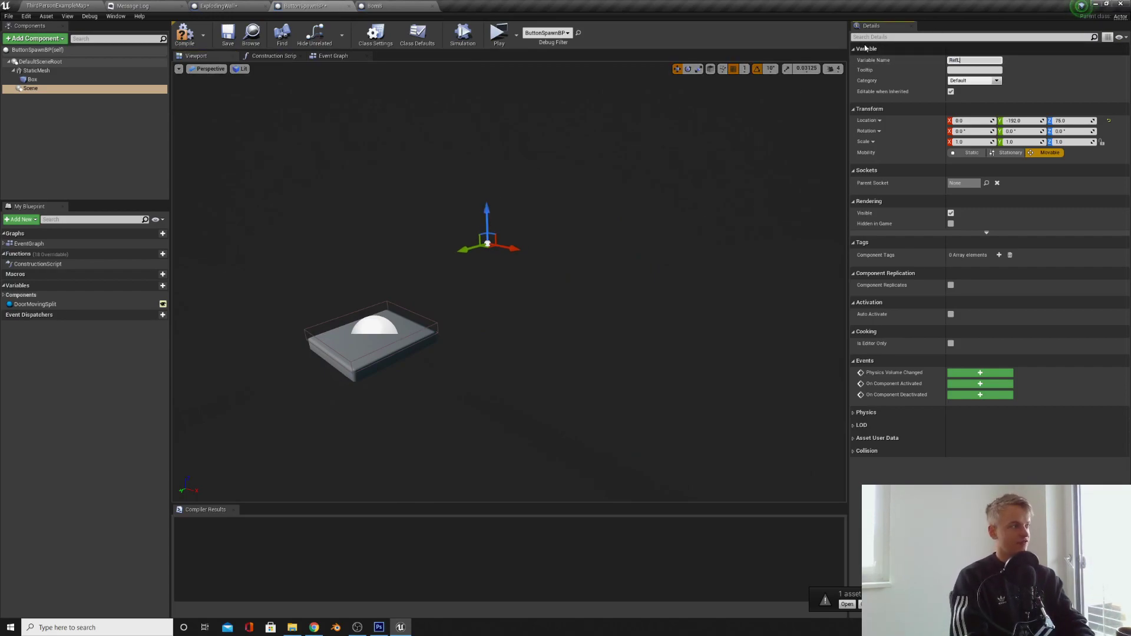
pyautogui.press('s')
pyautogui.moveTo(331, 78); pyautogui.dragTo(330, 78, button='right')
# - Add a RefLocation reference to the event graph and feed its GetWorldLocation into the SpawnActor node's Spawn Transform Location
pyautogui.click(342, 58)
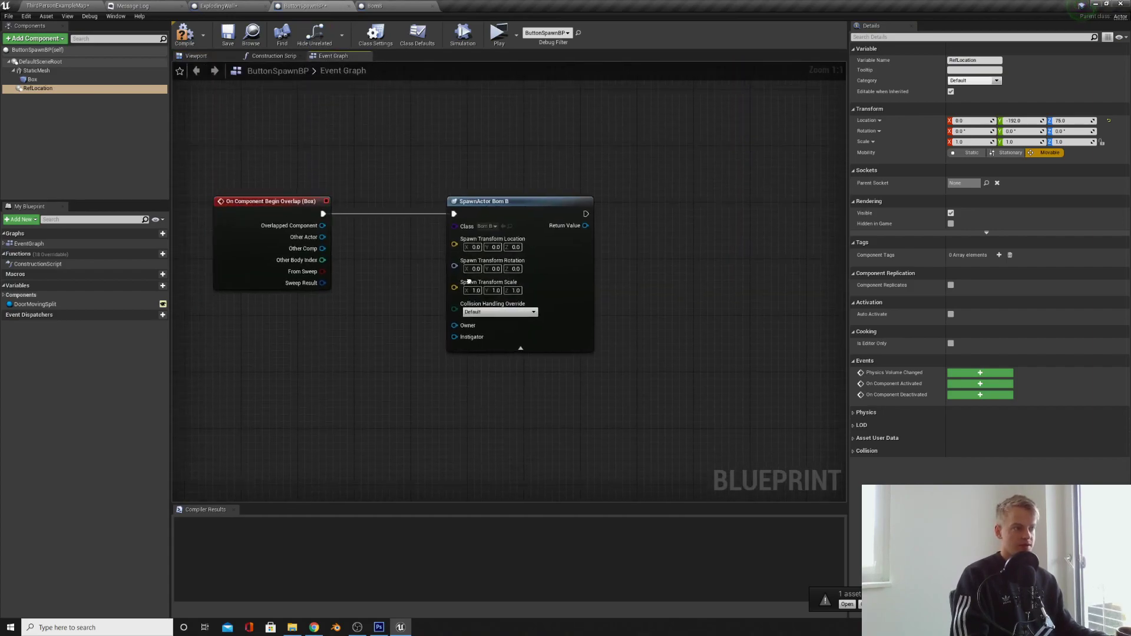
pyautogui.click(63, 120)
pyautogui.moveTo(38, 88); pyautogui.dragTo(321, 326)
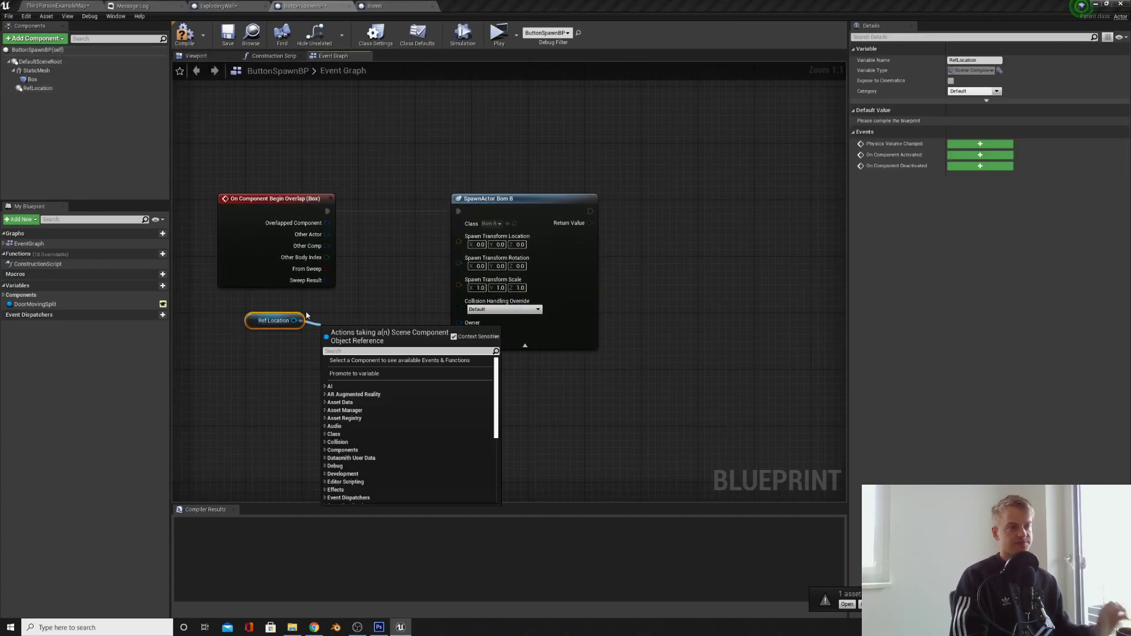
pyautogui.write('get world')
pyautogui.press('Up')
pyautogui.press('Up')
pyautogui.press('Up')
pyautogui.press('Return')
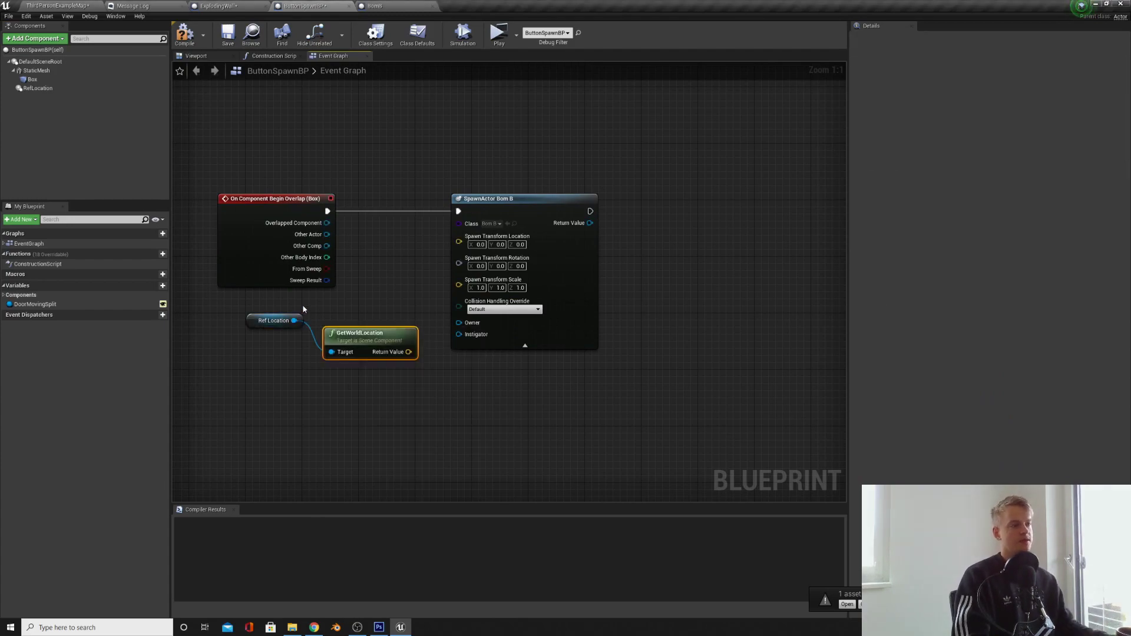
pyautogui.moveTo(401, 324); pyautogui.dragTo(459, 242)
pyautogui.moveTo(373, 392); pyautogui.dragTo(407, 400, button='right')
# - In the level, move NetworkPlayerStart near the button, to about X 3566, Y -181, Z 94, using a temporary Player Start's copied location
pyautogui.click(58, 6)
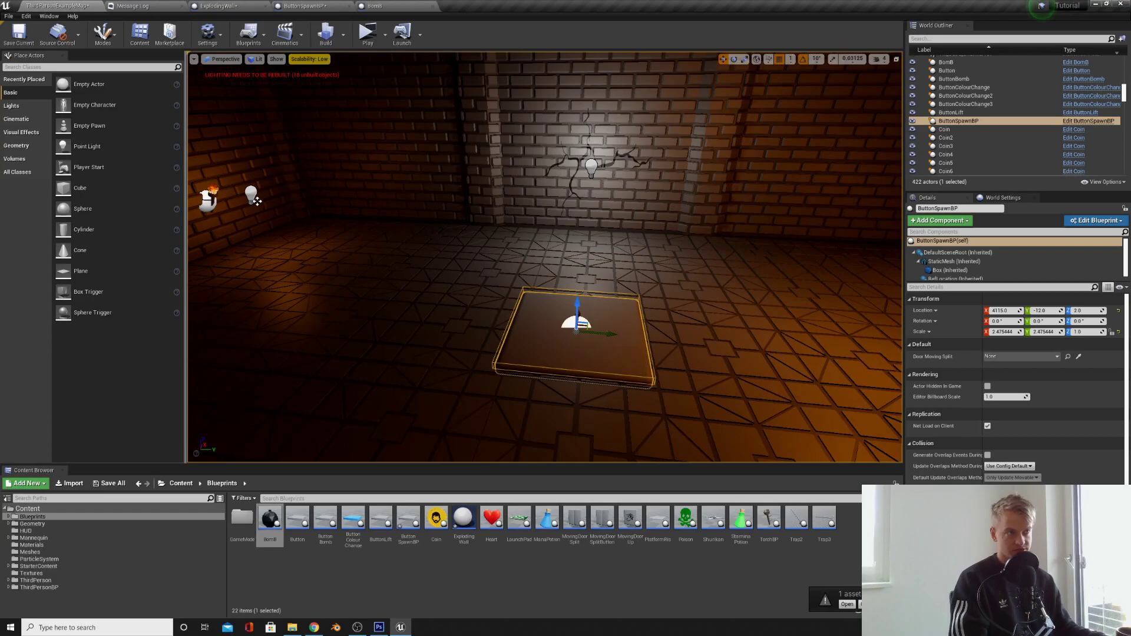
pyautogui.moveTo(448, 236); pyautogui.dragTo(307, 259, button='right')
pyautogui.moveTo(82, 167); pyautogui.dragTo(300, 267)
pyautogui.moveTo(304, 267); pyautogui.dragTo(229, 262, button='right')
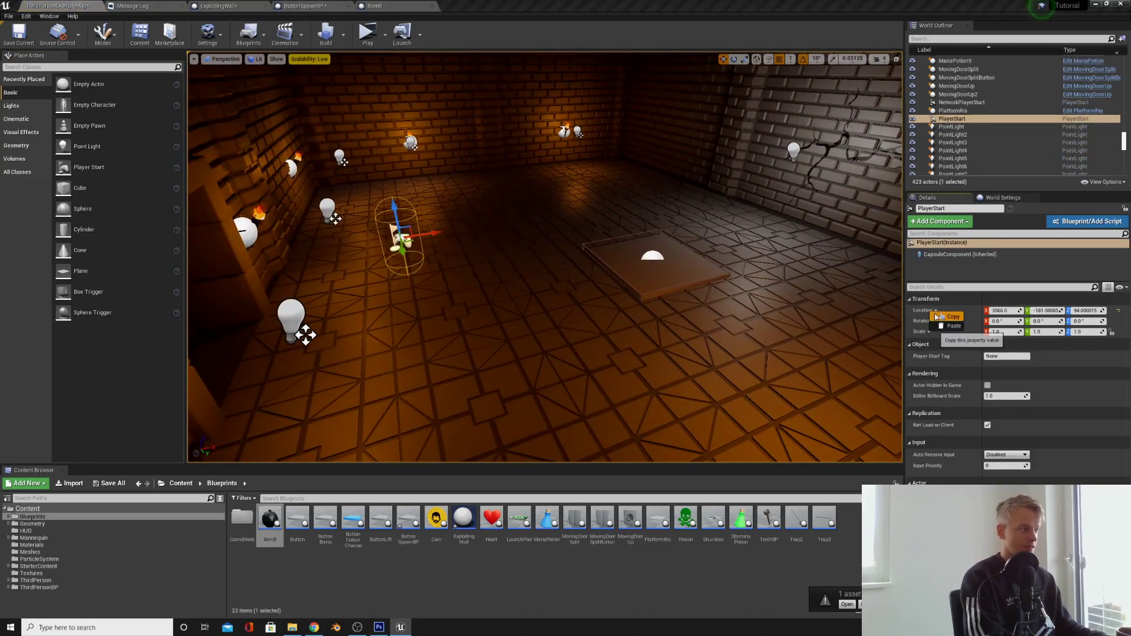
pyautogui.press('Delete')
pyautogui.click(951, 103)
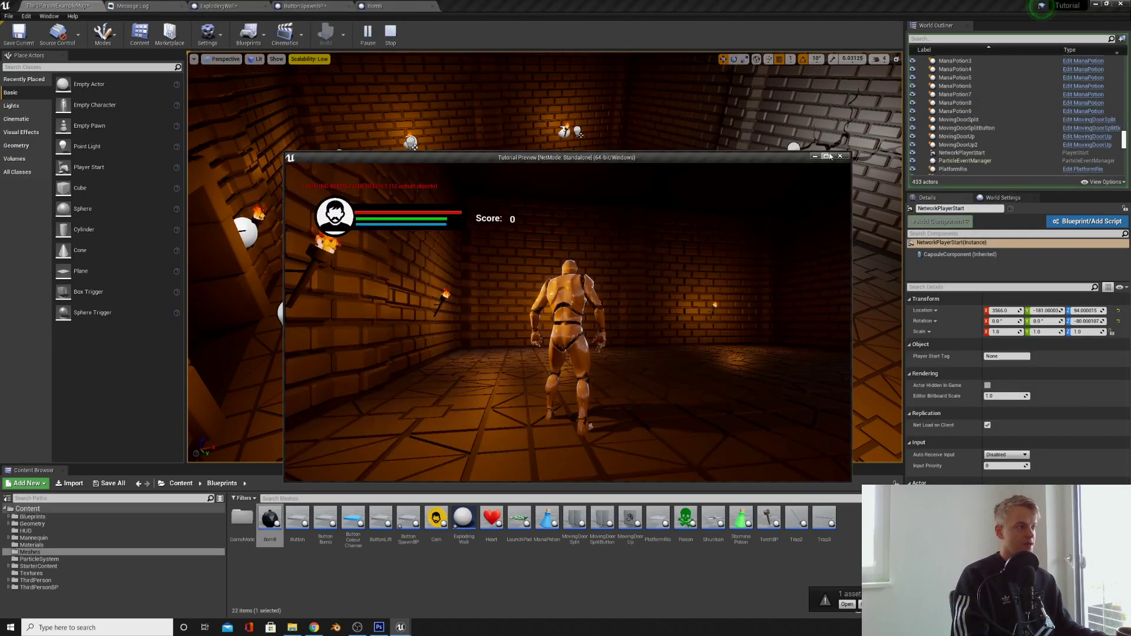
# - Play-test the level in a maximized window, running the character over the floor button repeatedly to check the bomb spawning, and end the session
pyautogui.click(827, 158)
pyautogui.press('w')
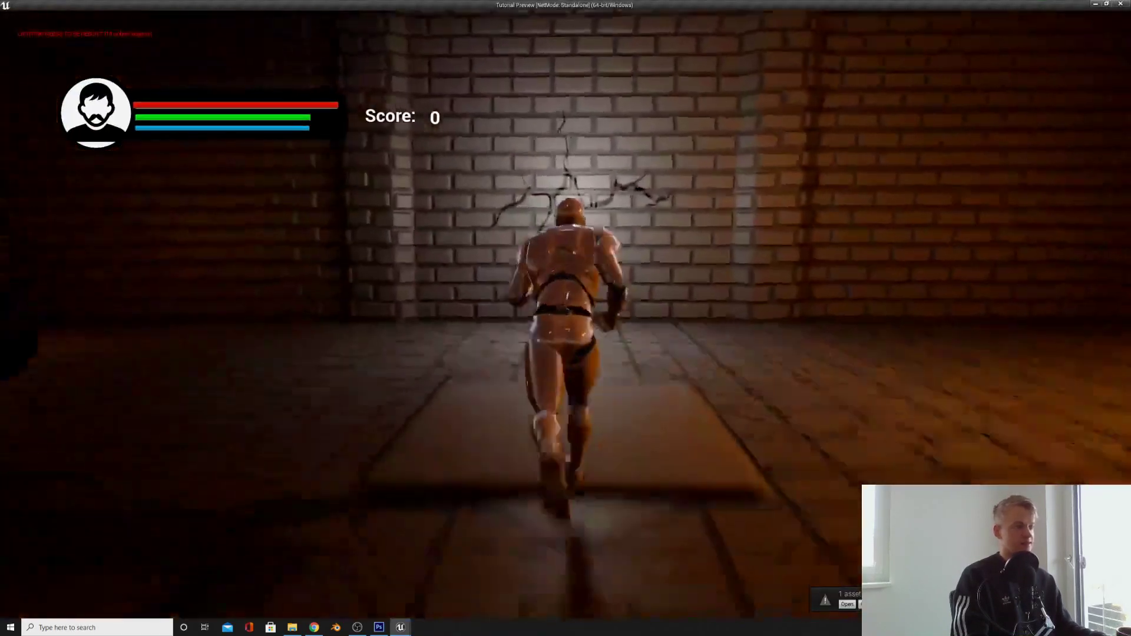
pyautogui.press('s')
pyautogui.press('w')
pyautogui.press('d')
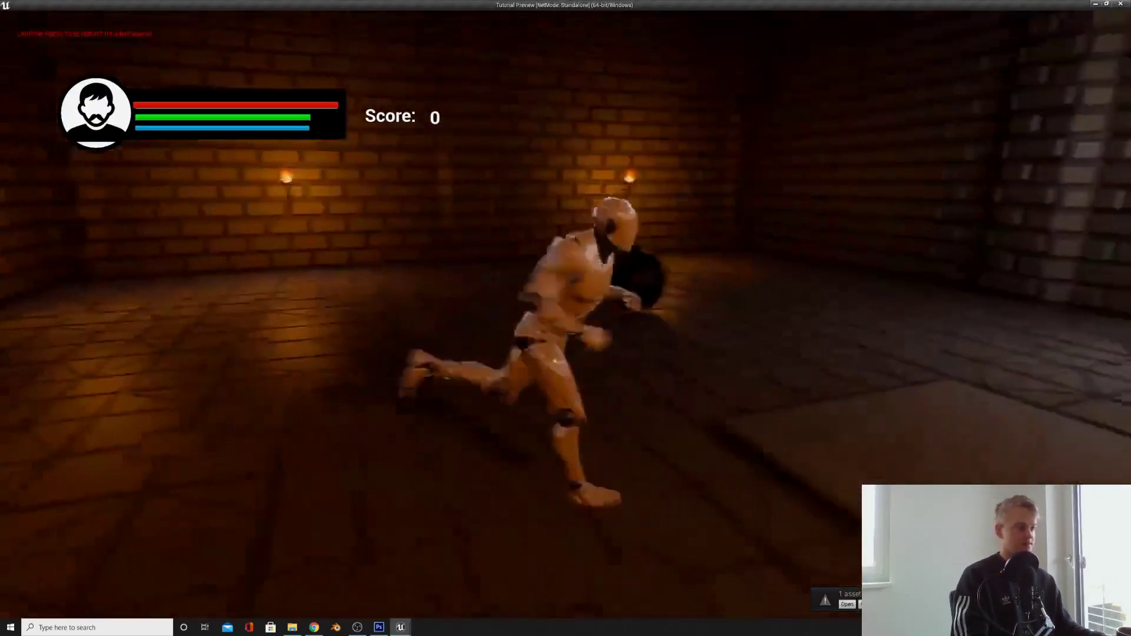
pyautogui.press('a')
pyautogui.press('d')
pyautogui.press('w')
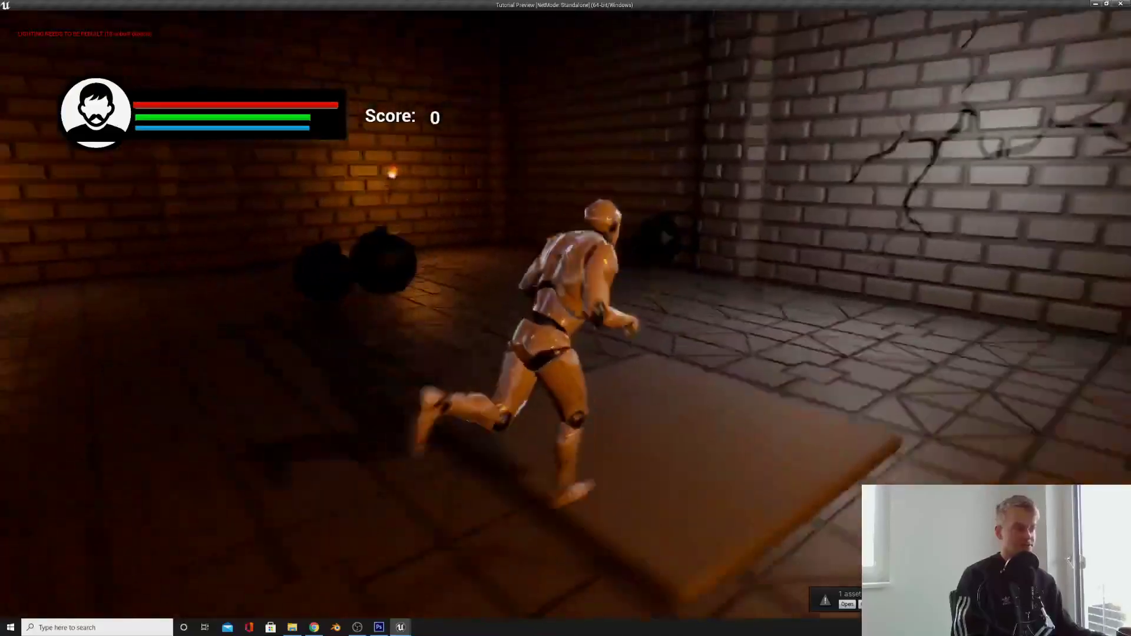
pyautogui.press('s')
pyautogui.press('a')
pyautogui.press('d')
pyautogui.press('s')
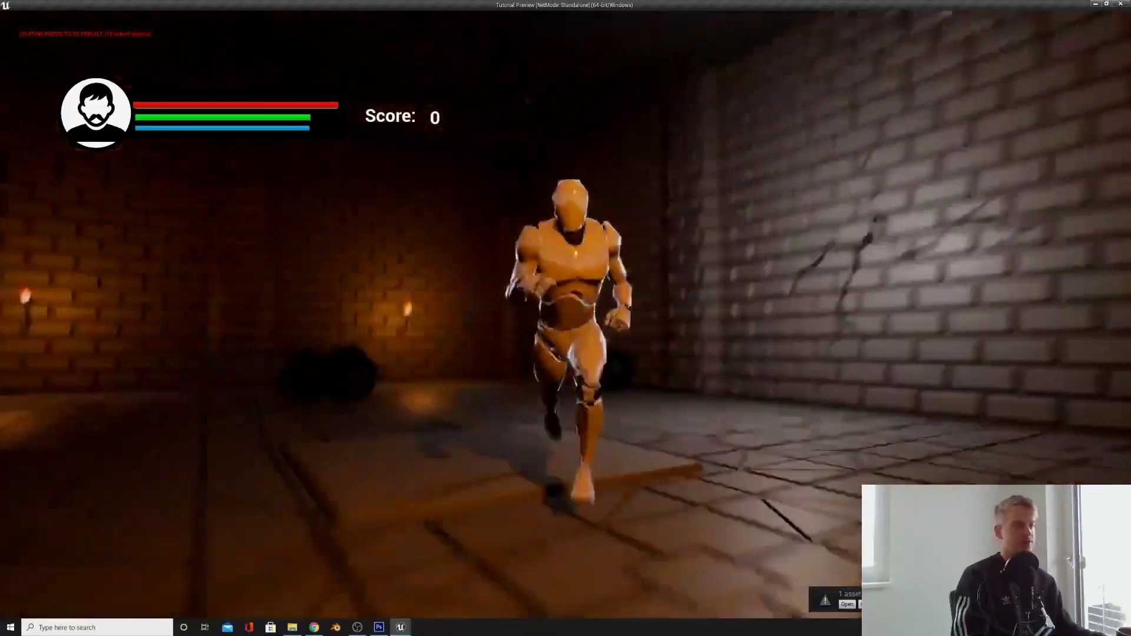
pyautogui.press('a')
pyautogui.press('w')
pyautogui.press('a')
pyautogui.press('s')
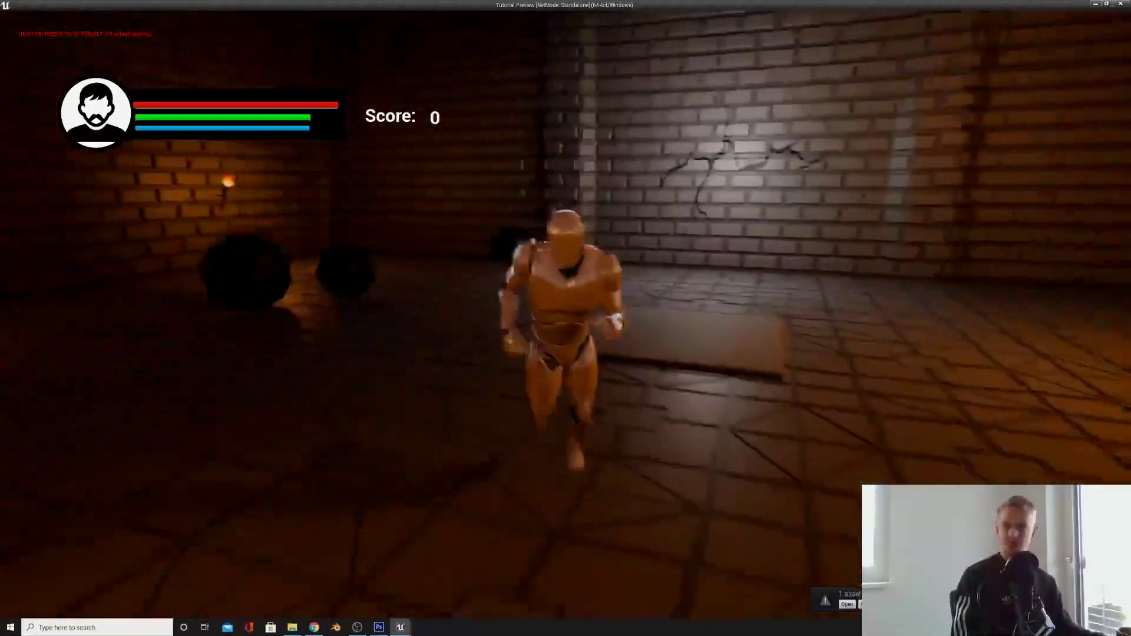
pyautogui.press('Escape')
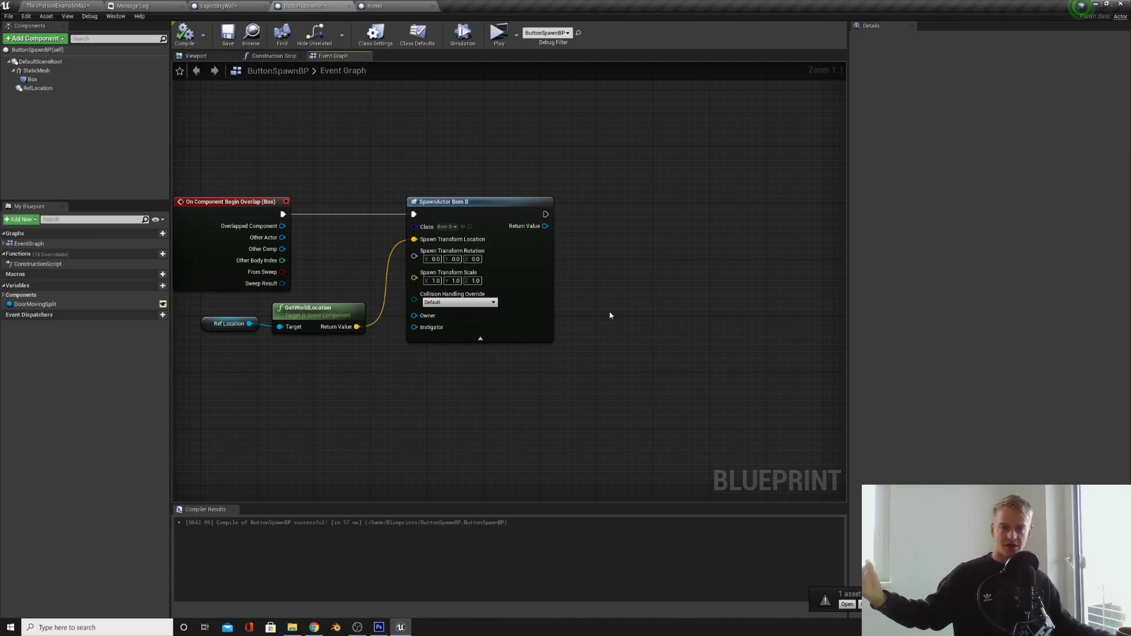
# - Add a Set Physics Linear Velocity (StaticMesh) node from the SpawnActor BomB node's return value
pyautogui.moveTo(635, 316); pyautogui.dragTo(491, 337, button='right')
pyautogui.moveTo(407, 257); pyautogui.dragTo(497, 312)
pyautogui.write('set')
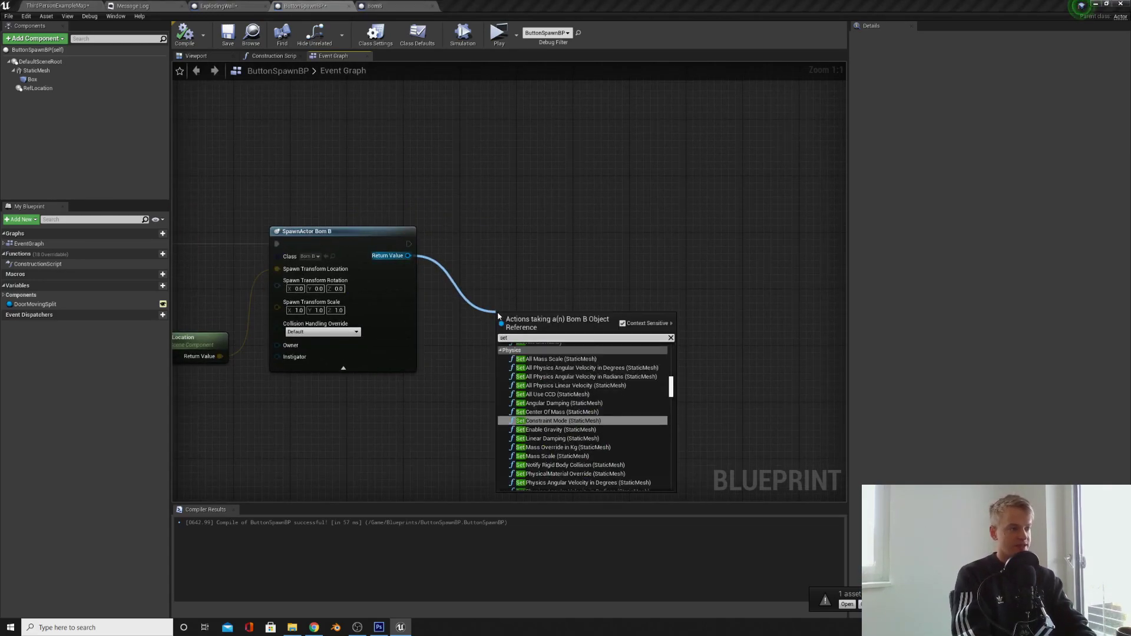
pyautogui.write(' velocity')
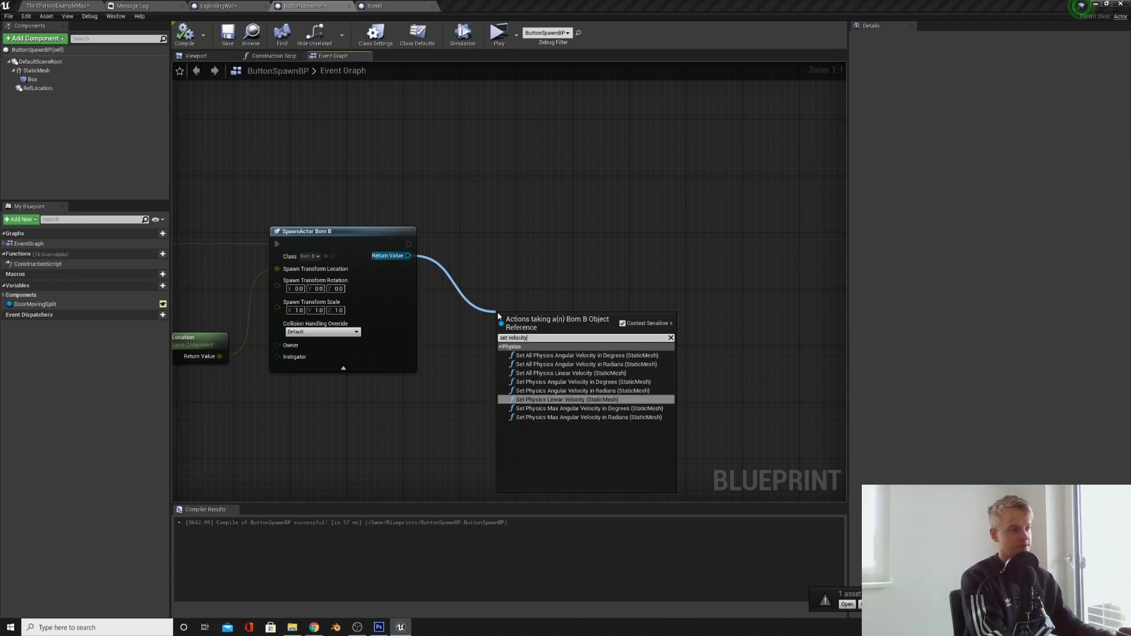
pyautogui.press('Return')
pyautogui.click(519, 357)
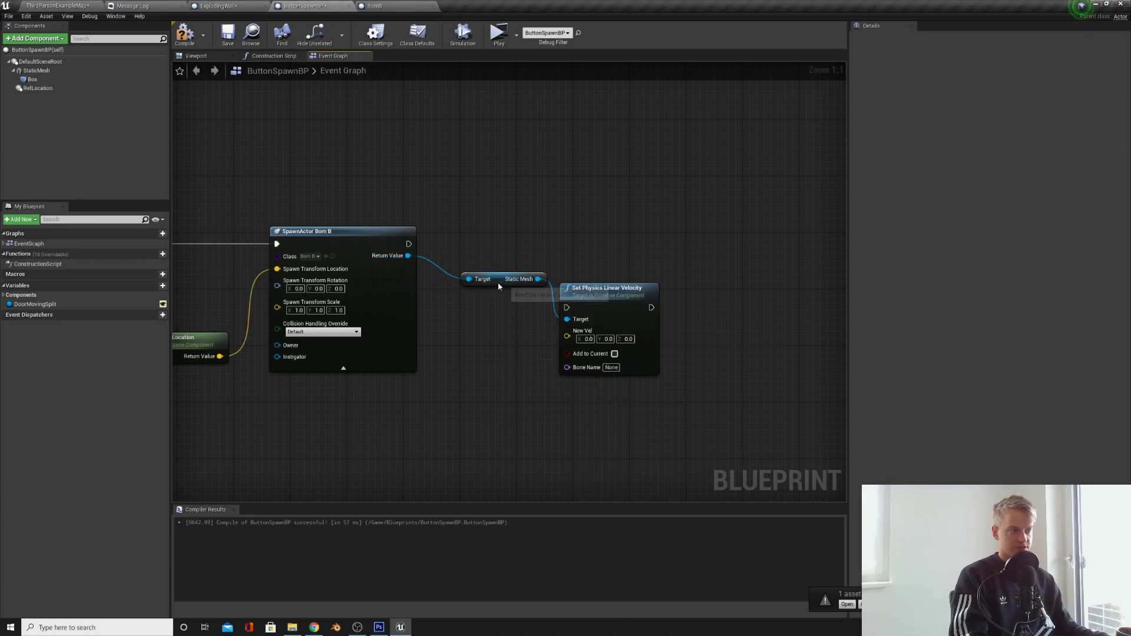
# - Arrange the velocity nodes, set New Vel Z to 1000, run the node after SpawnActor BomB, and compile ButtonSpawnBP
pyautogui.moveTo(497, 281); pyautogui.dragTo(484, 342)
pyautogui.moveTo(608, 308); pyautogui.dragTo(622, 273)
pyautogui.click(564, 369)
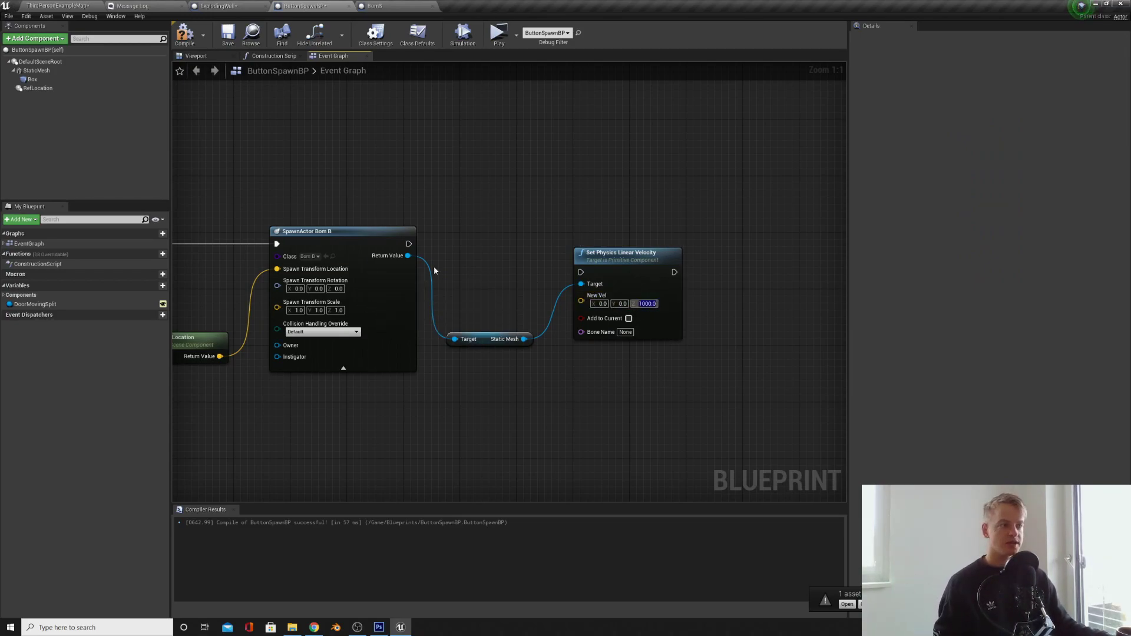
pyautogui.moveTo(407, 257); pyautogui.dragTo(508, 341)
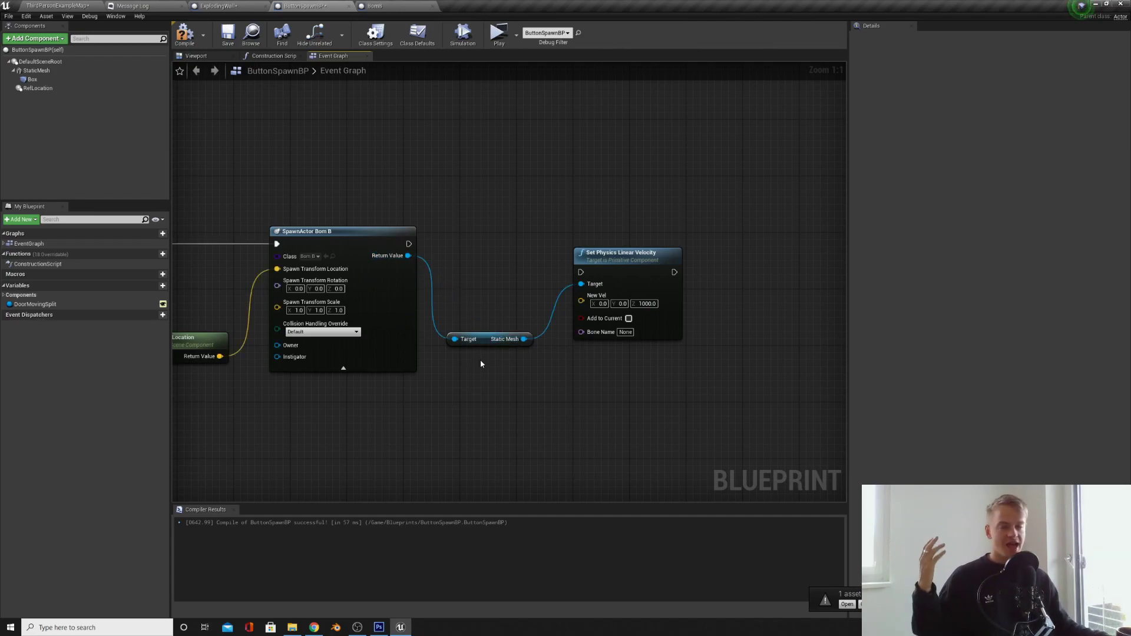
pyautogui.moveTo(408, 256); pyautogui.dragTo(580, 273)
pyautogui.click(187, 34)
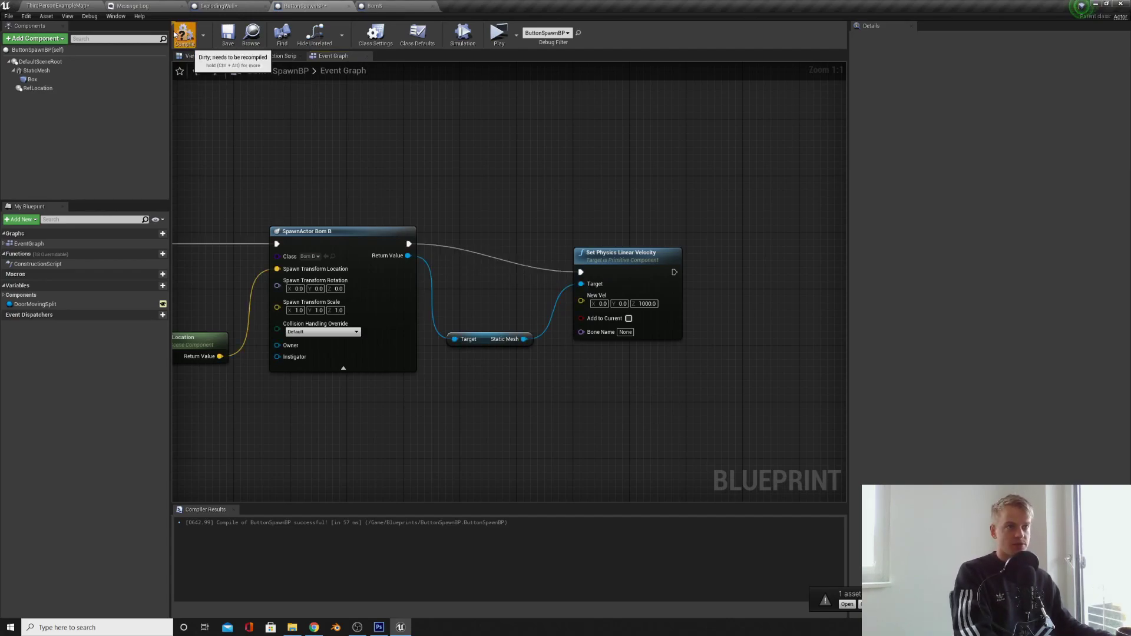
# - Play-test the level by running over the floor button to check how the spawned bomb is launched, and end the session
pyautogui.click(83, 8)
pyautogui.click(368, 32)
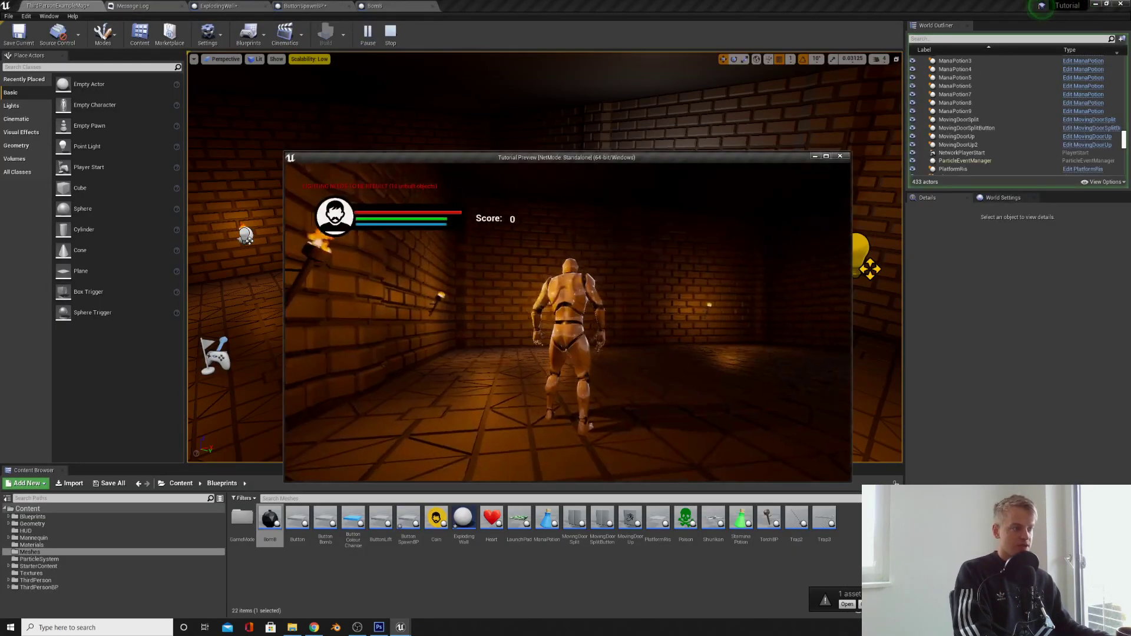
pyautogui.press('d')
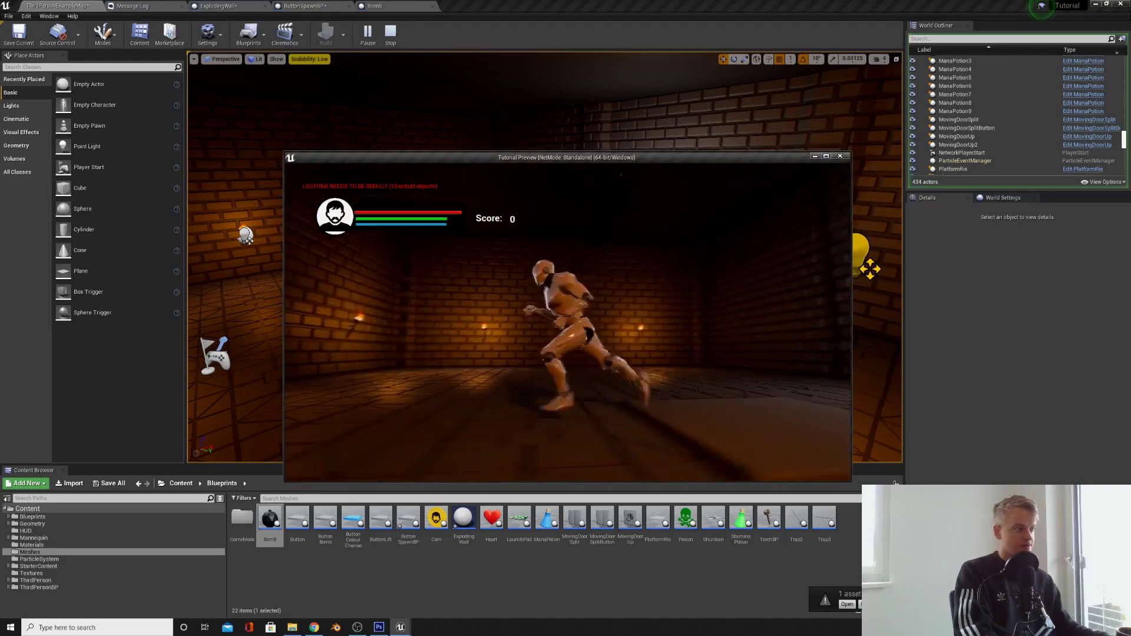
pyautogui.press('s')
pyautogui.press('w')
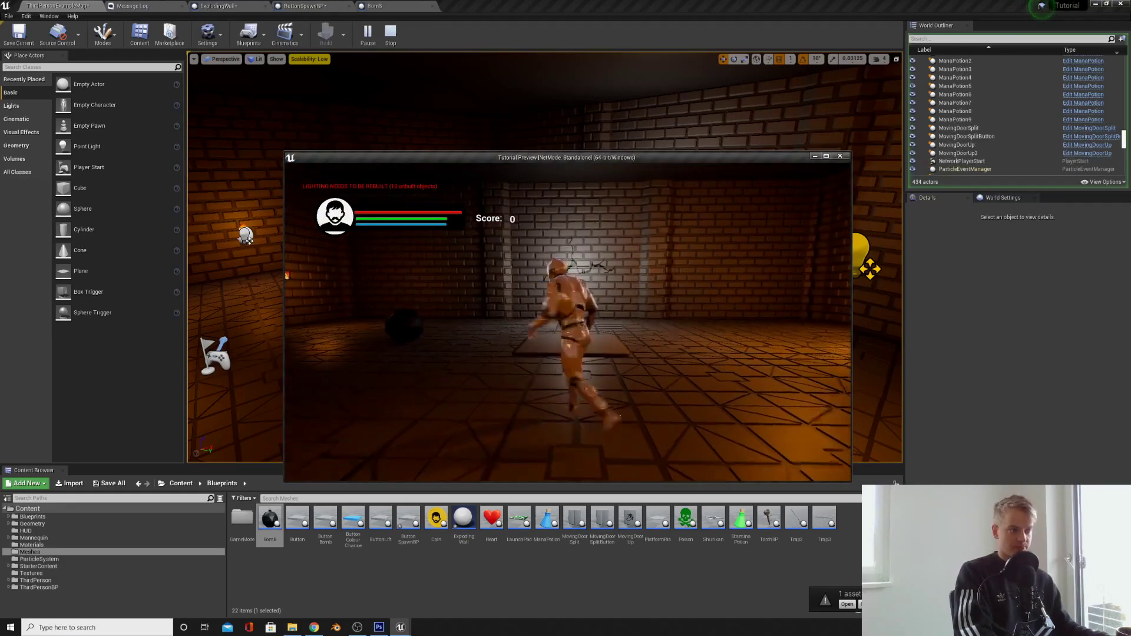
pyautogui.press('super')
pyautogui.click(840, 157)
# - Rotate ButtonSpawnBP on the room's floor and inspect it in game view
pyautogui.moveTo(642, 271); pyautogui.dragTo(630, 321, button='right')
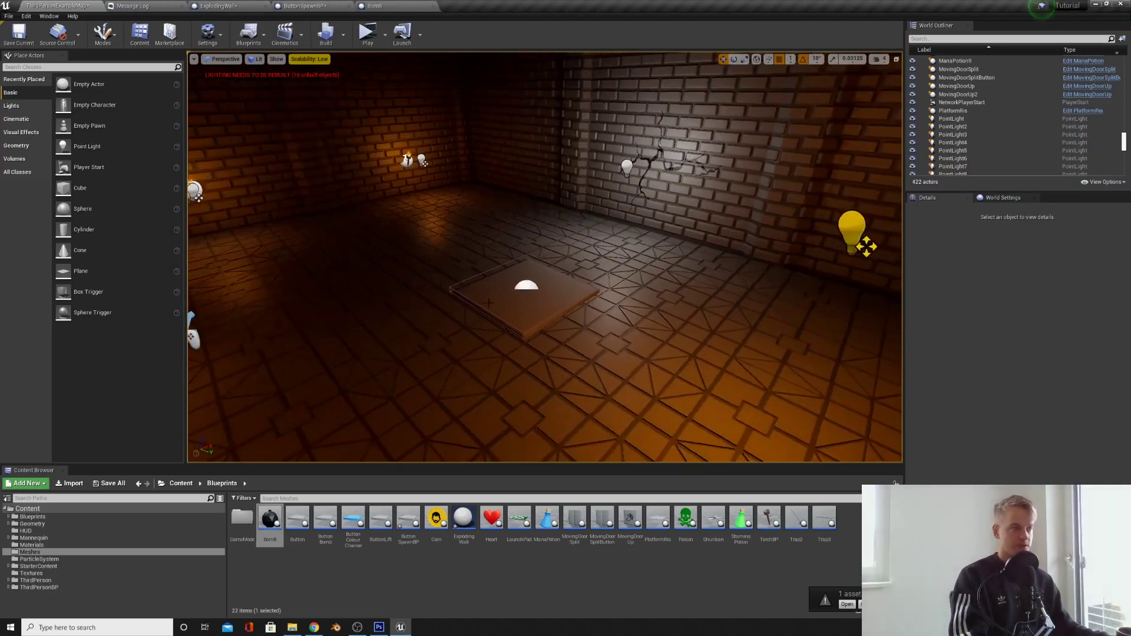
pyautogui.click(512, 333)
pyautogui.press('e')
pyautogui.moveTo(512, 330); pyautogui.dragTo(577, 322)
pyautogui.moveTo(555, 243)
pyautogui.mouseDown(button='right')
pyautogui.moveTo(648, 218)
pyautogui.moveTo(545, 242)
pyautogui.moveTo(572, 252)
pyautogui.moveTo(560, 250)
pyautogui.mouseUp(button='right')
pyautogui.press('g')
pyautogui.press('s')
pyautogui.press('w')
# - In the BomB blueprint, call Explode from Event BeginPlay, compile it, and return to the level
pyautogui.click(384, 6)
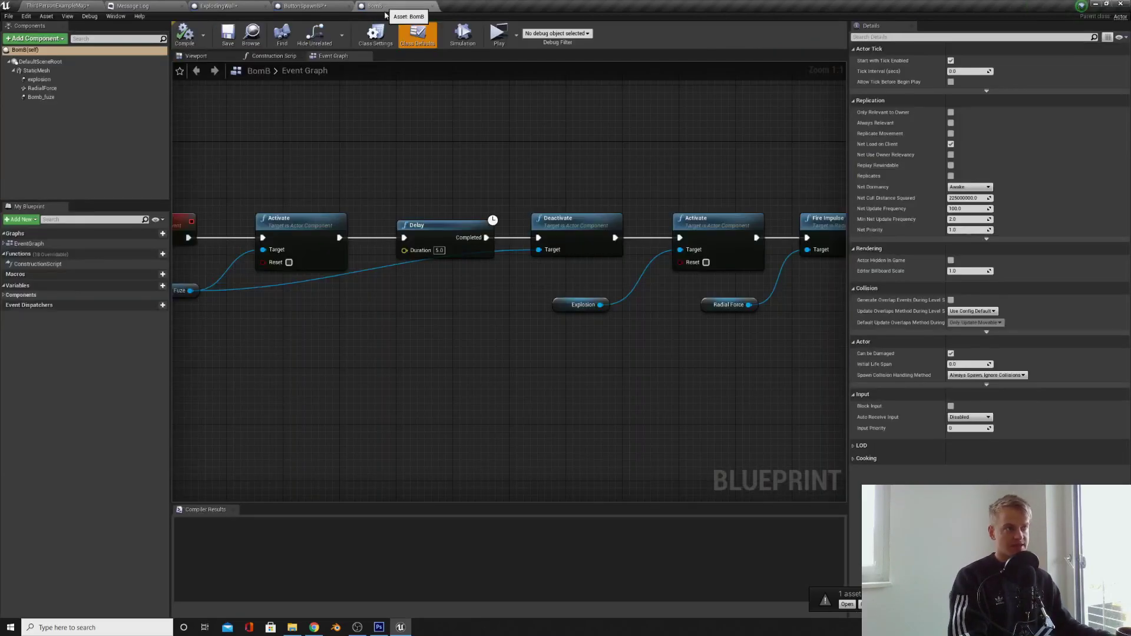
pyautogui.moveTo(339, 212); pyautogui.dragTo(619, 257, button='right')
pyautogui.scroll(-2, 478, 199)
pyautogui.scroll(2, 447, 232)
pyautogui.moveTo(241, 193); pyautogui.dragTo(325, 167)
pyautogui.write('explode')
pyautogui.press('Return')
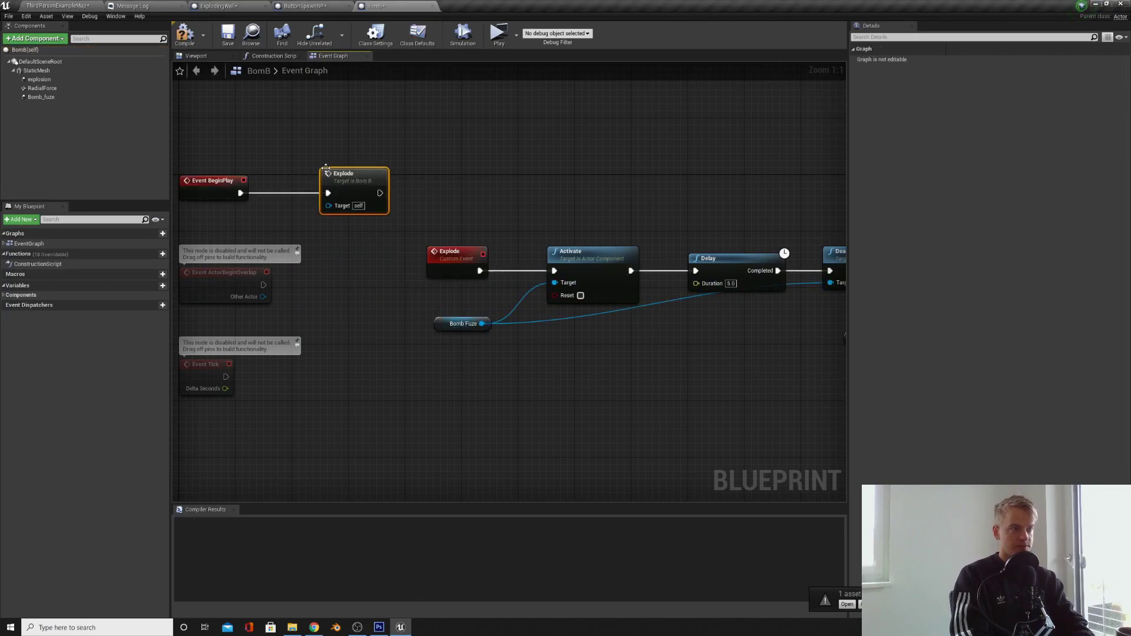
pyautogui.click(185, 33)
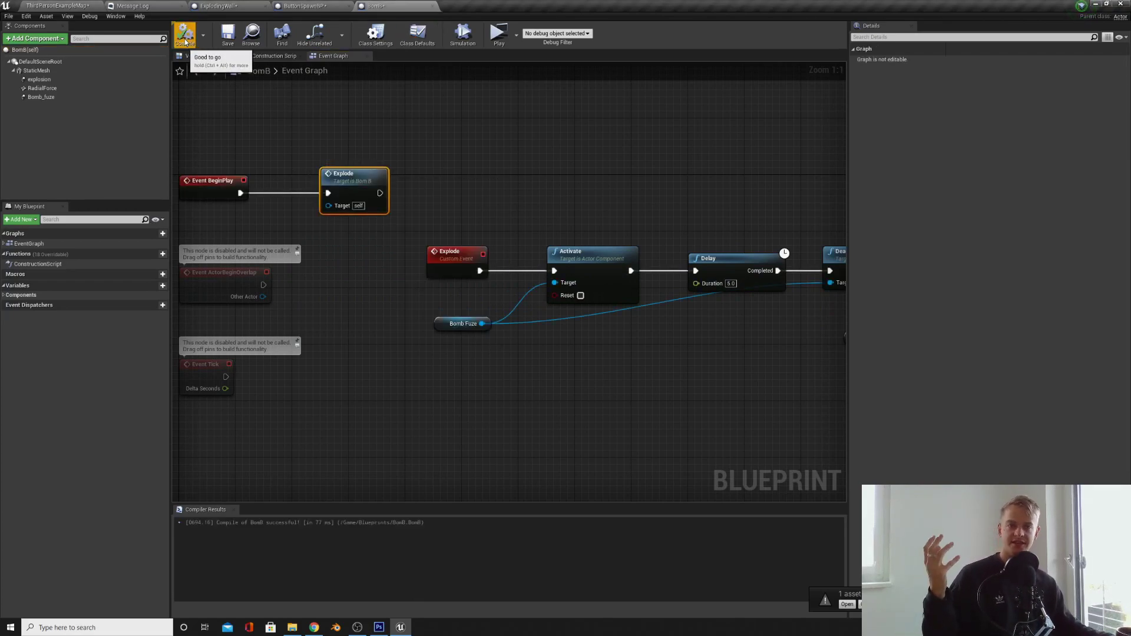
pyautogui.click(56, 6)
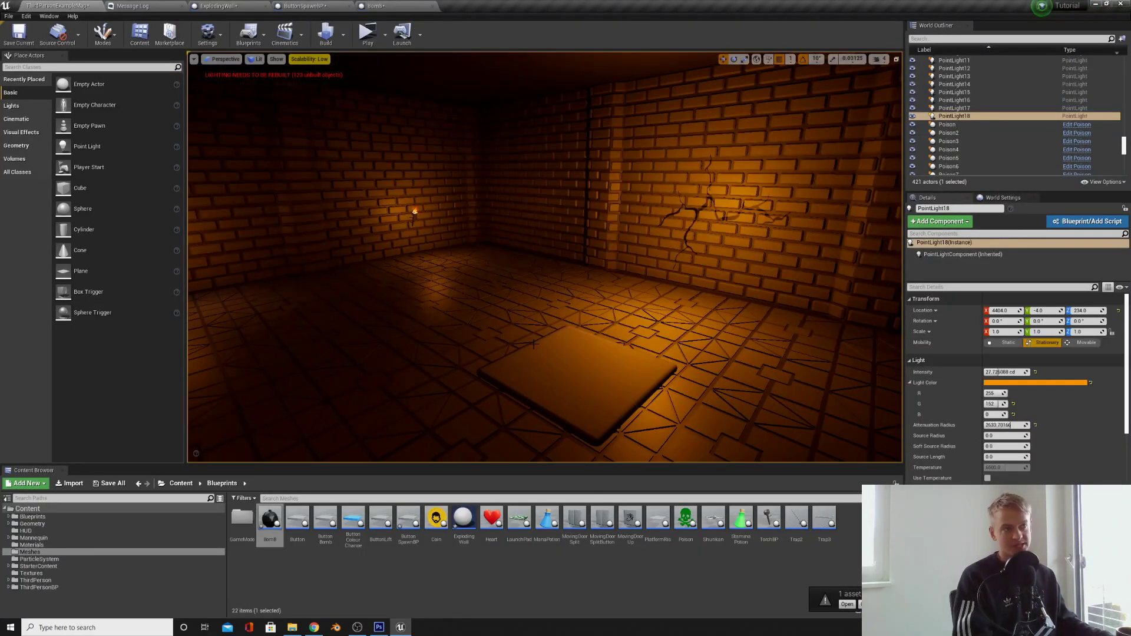
# - In ButtonSpawnBP, set New Vel Z of the Set Physics Linear Velocity node to 500 and compile the blueprint
pyautogui.click(304, 6)
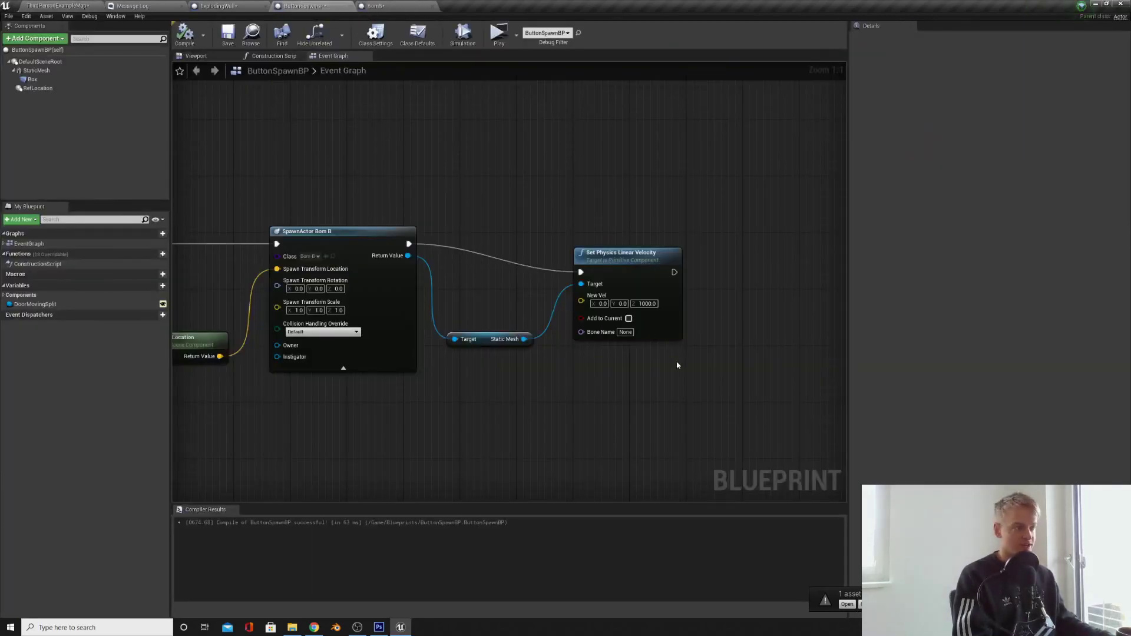
pyautogui.write('5')
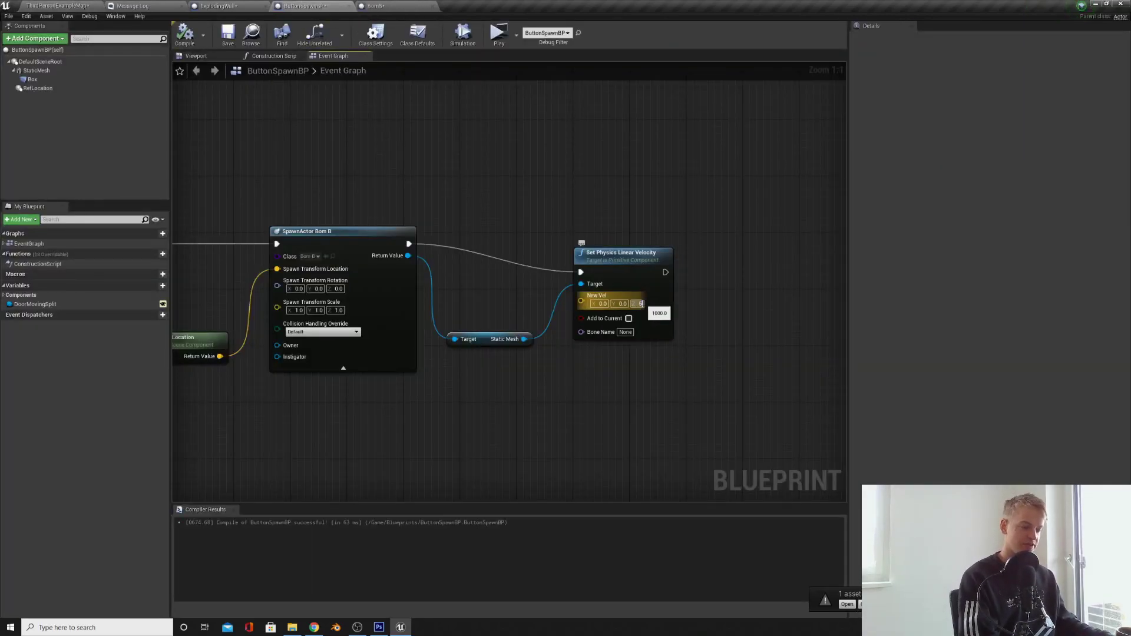
pyautogui.write('00')
pyautogui.press('Return')
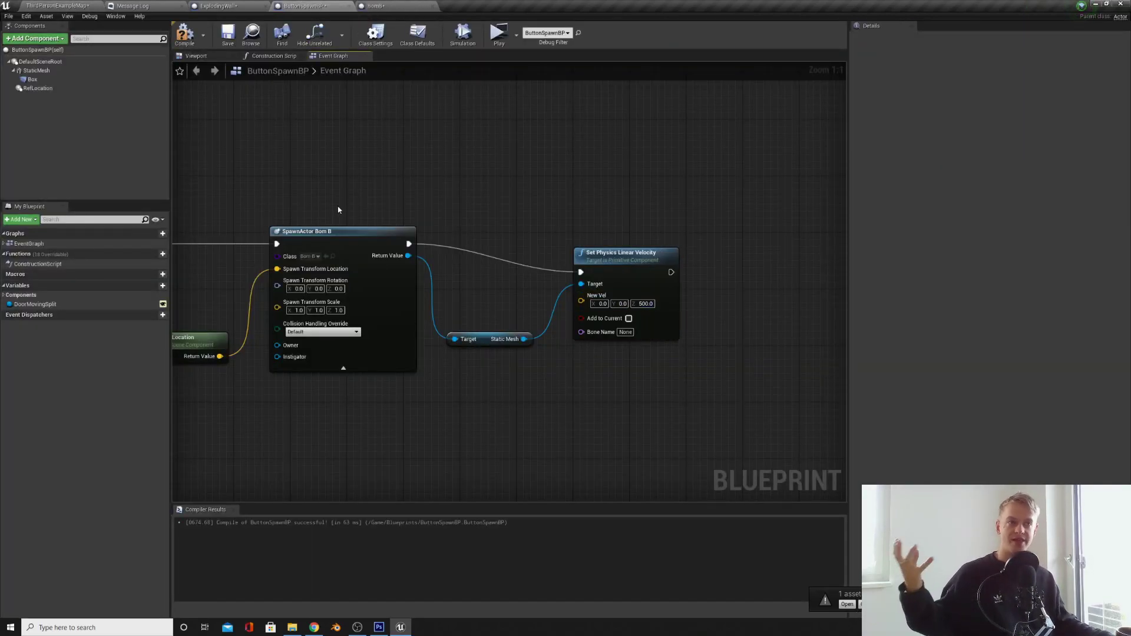
pyautogui.click(186, 34)
# - In the BomB blueprint, frame the RadialForce component in the viewport and set its Destructible Damage to 1
pyautogui.click(375, 6)
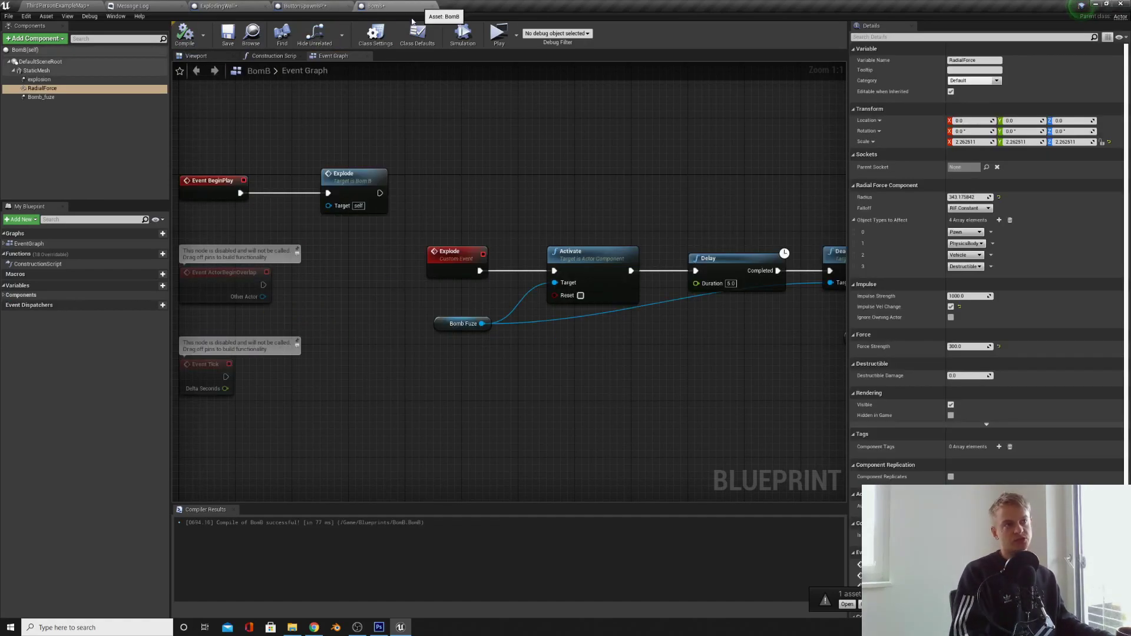
pyautogui.click(209, 58)
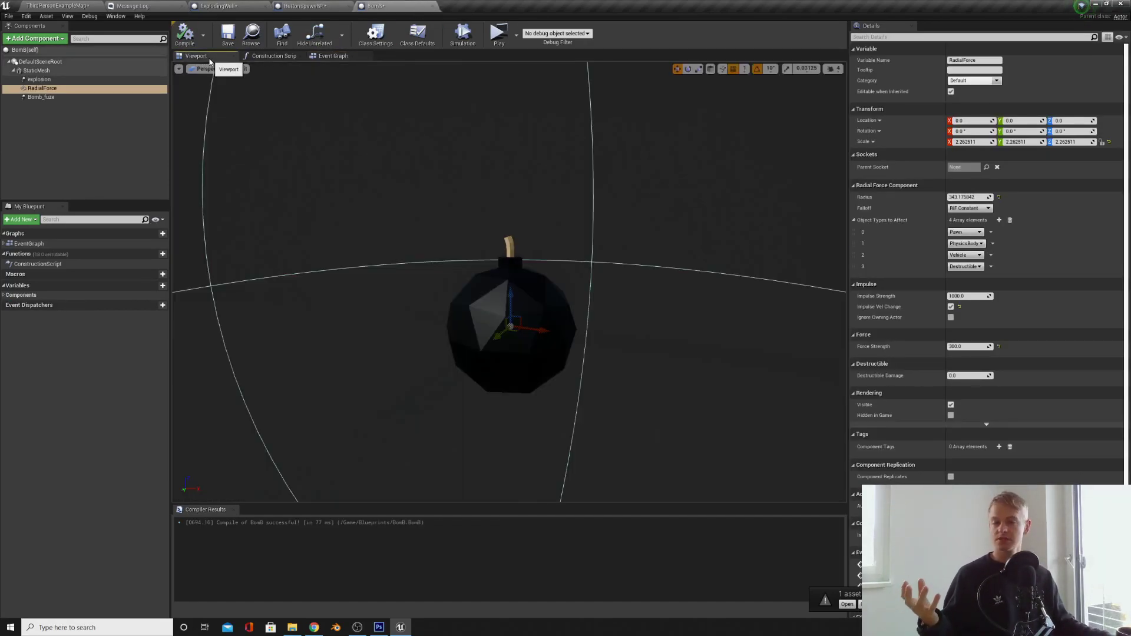
pyautogui.click(105, 93)
pyautogui.press('f')
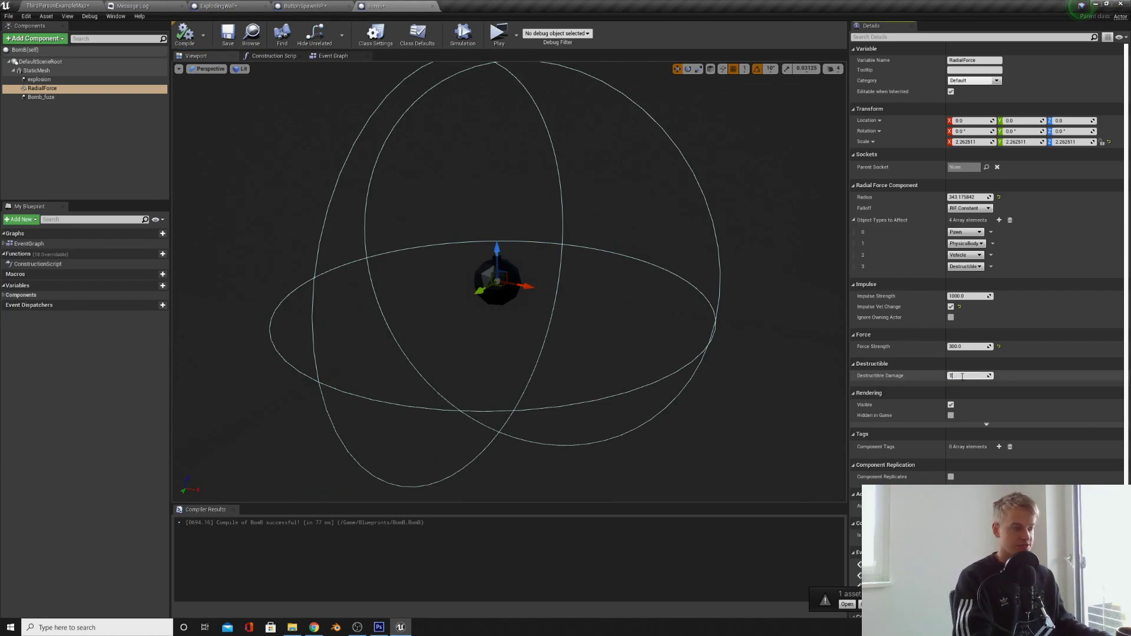
# - Open the SM_Wall_DM destructible mesh from Meshes and compare its Damage Threshold with the bomb's Destructible Damage
pyautogui.click(62, 5)
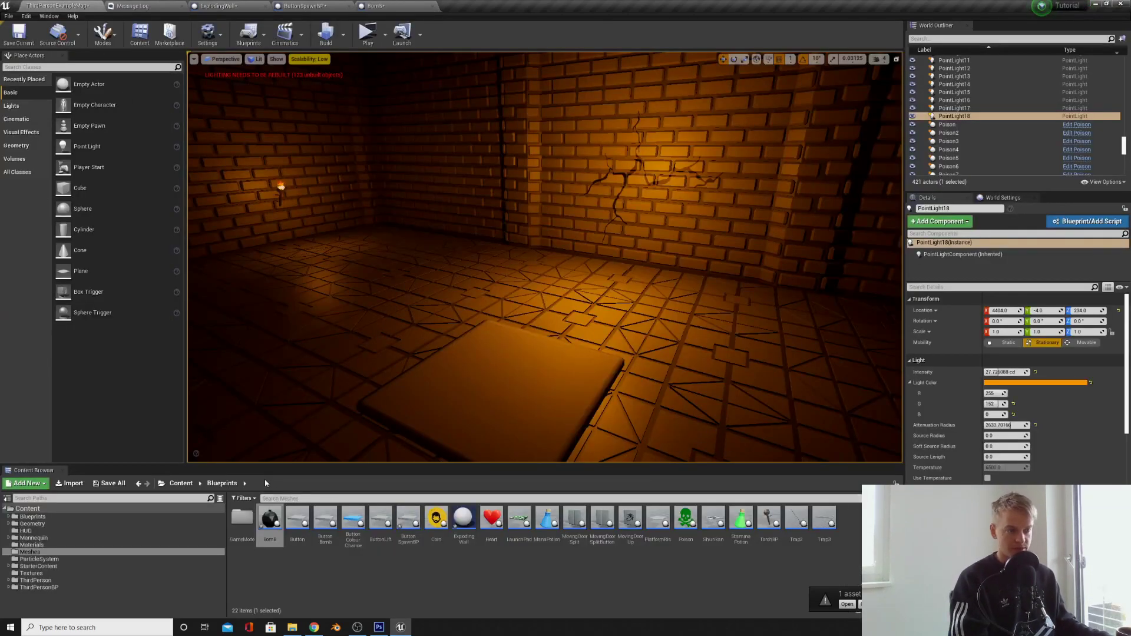
pyautogui.click(181, 484)
pyautogui.doubleClick(381, 518)
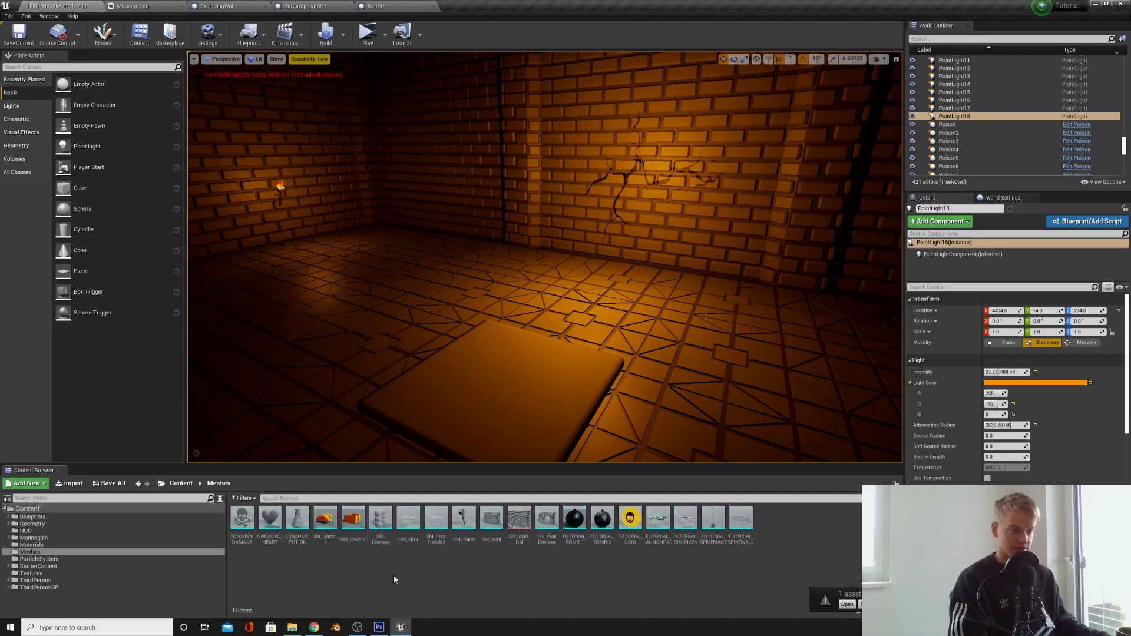
pyautogui.doubleClick(519, 519)
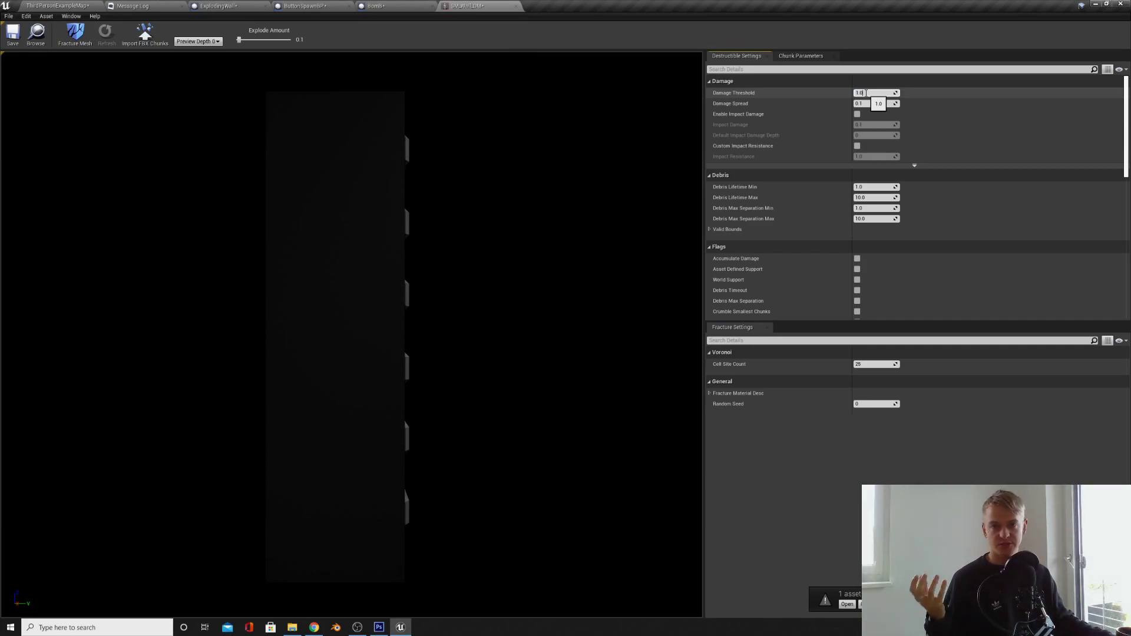
pyautogui.click(307, 5)
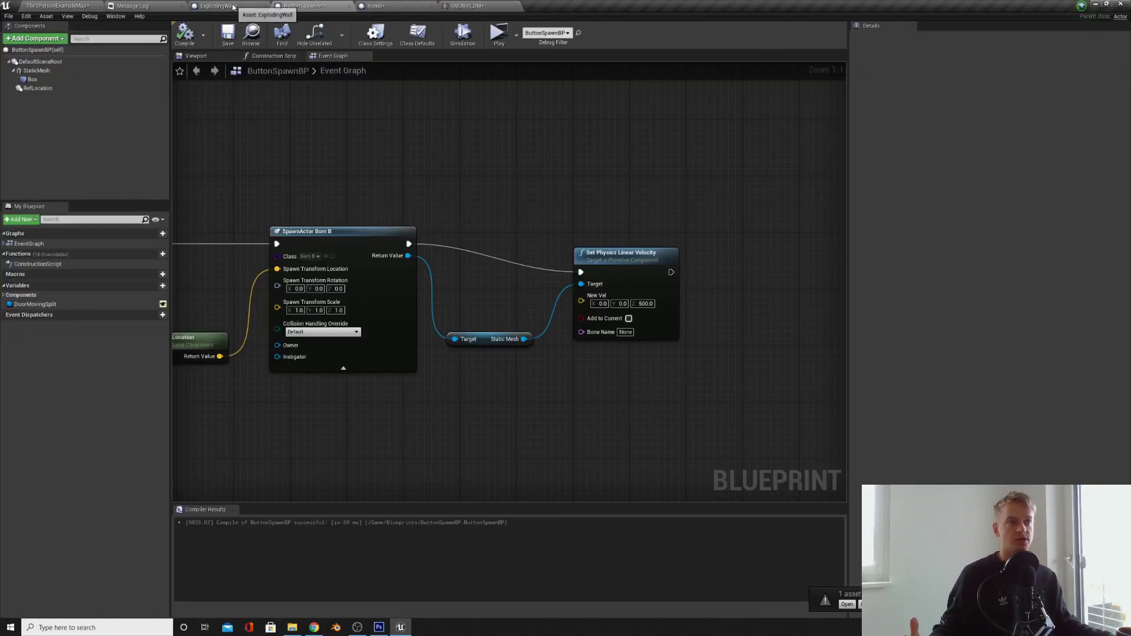
pyautogui.click(233, 5)
pyautogui.click(401, 5)
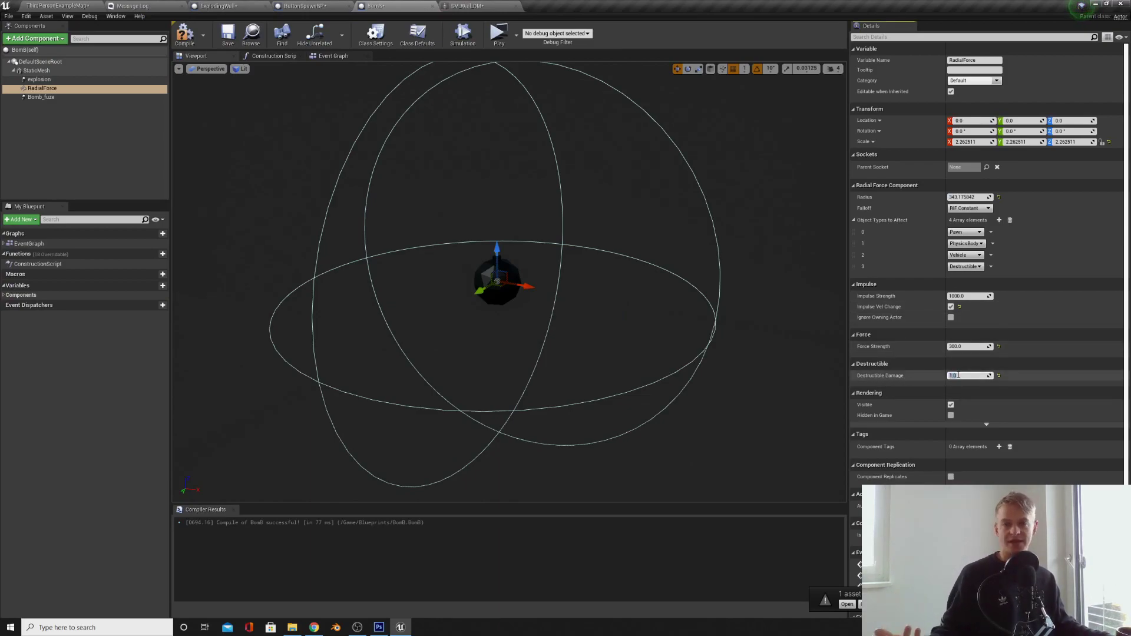
pyautogui.click(471, 6)
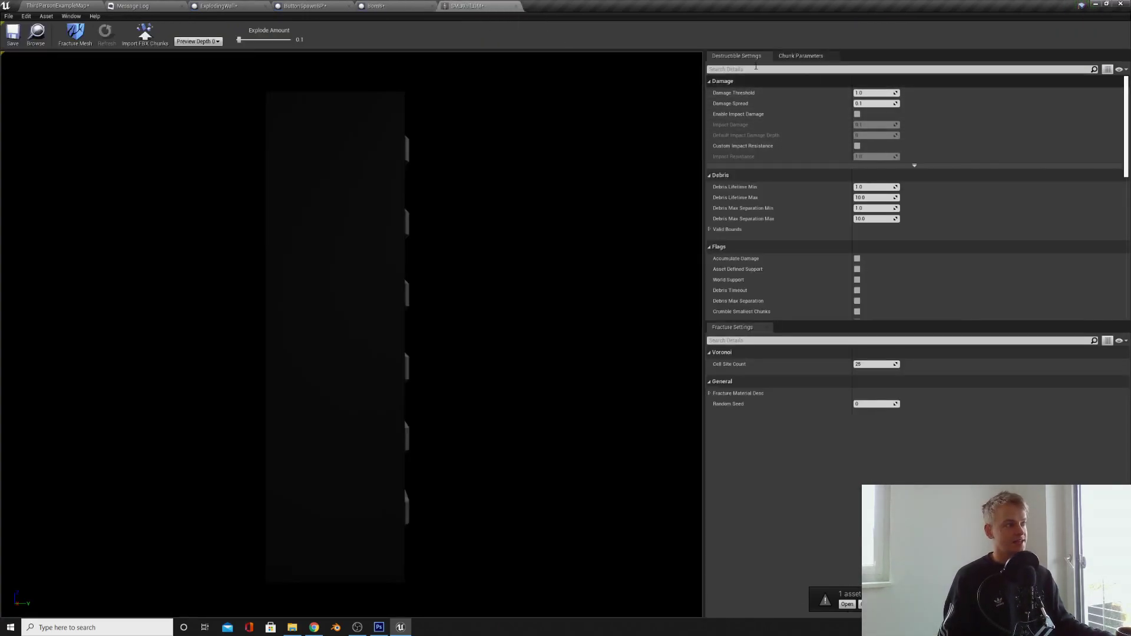
# - Set the Destructible Damage of the BomB blueprint's RadialForce to about 33.7
pyautogui.click(383, 6)
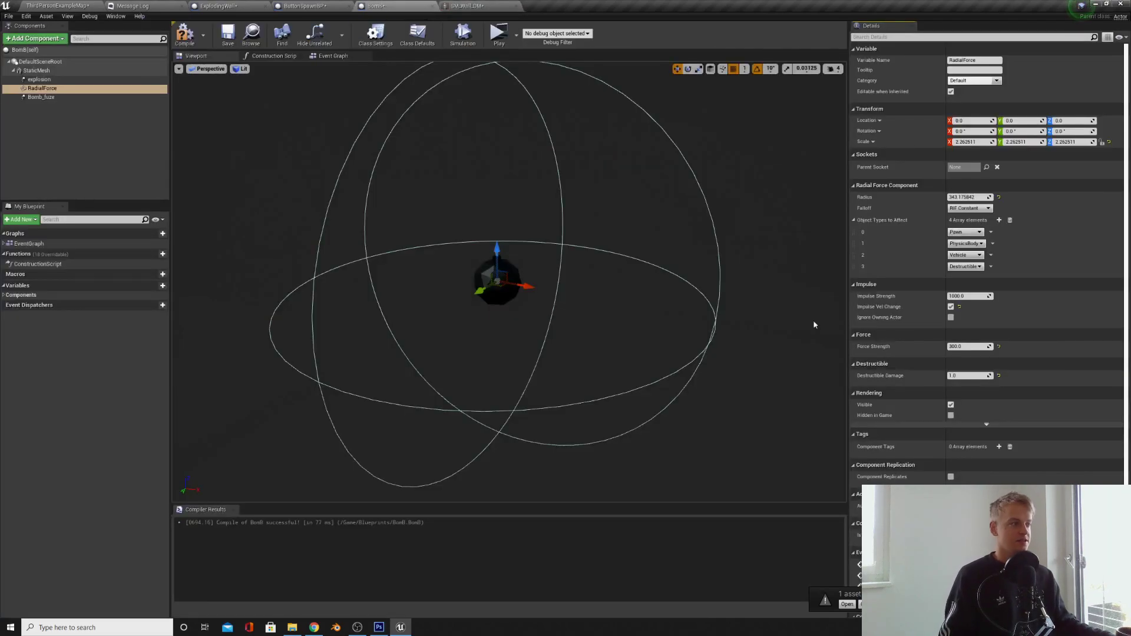
pyautogui.click(960, 375)
pyautogui.write('33.70166')
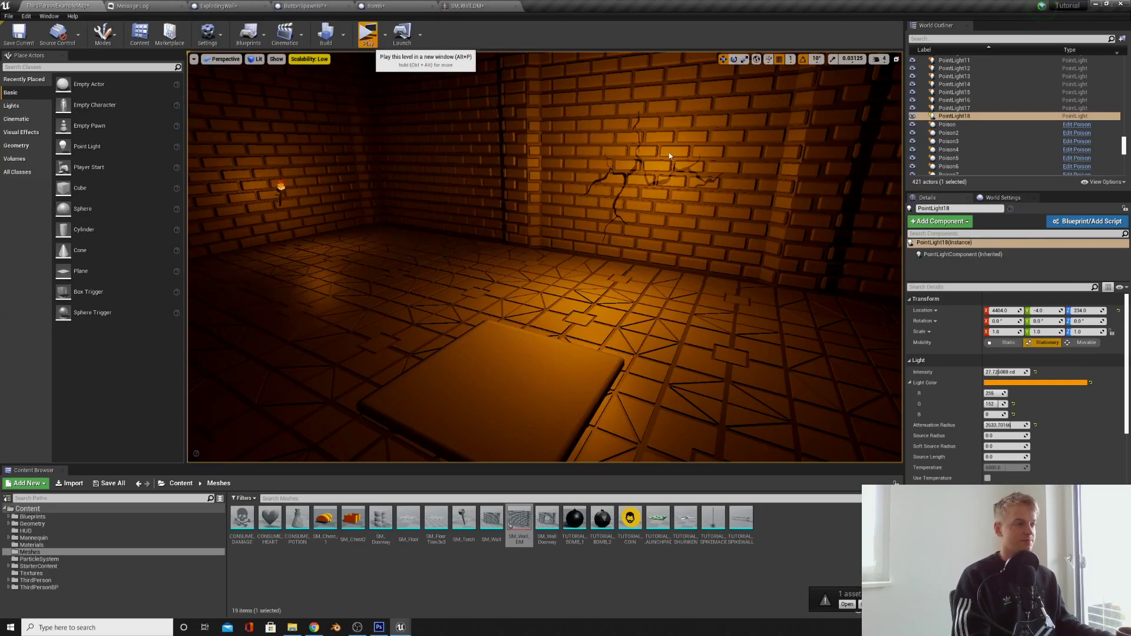
# - Play-test the level by running over the floor button to spawn the bomb and moving the character away from it
pyautogui.click(369, 32)
pyautogui.press('w')
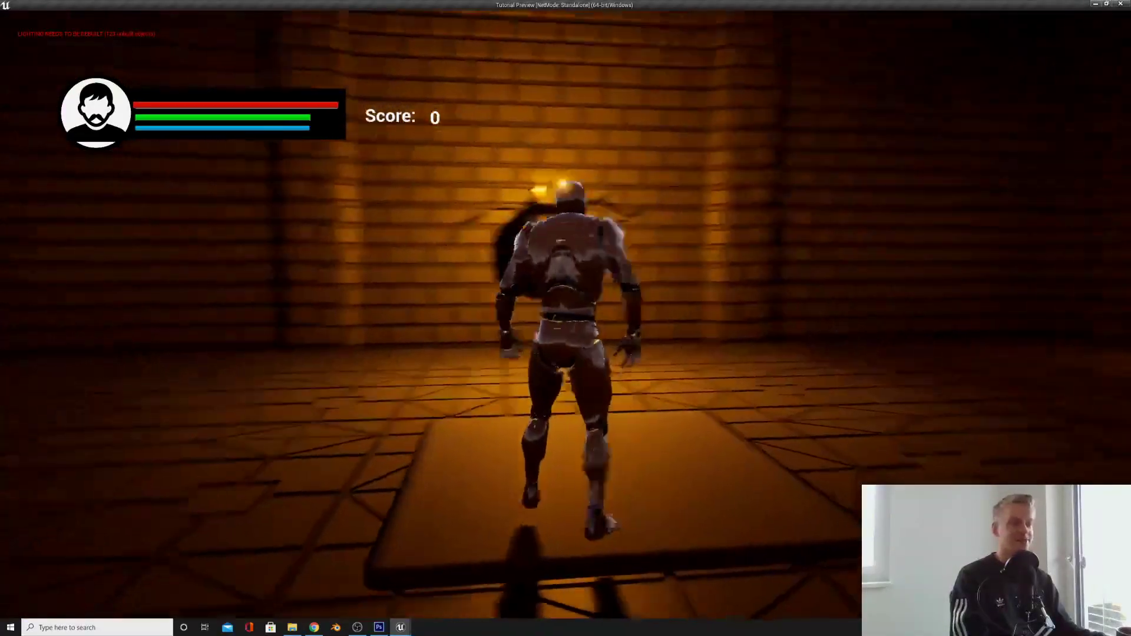
pyautogui.press('a')
pyautogui.press('w')
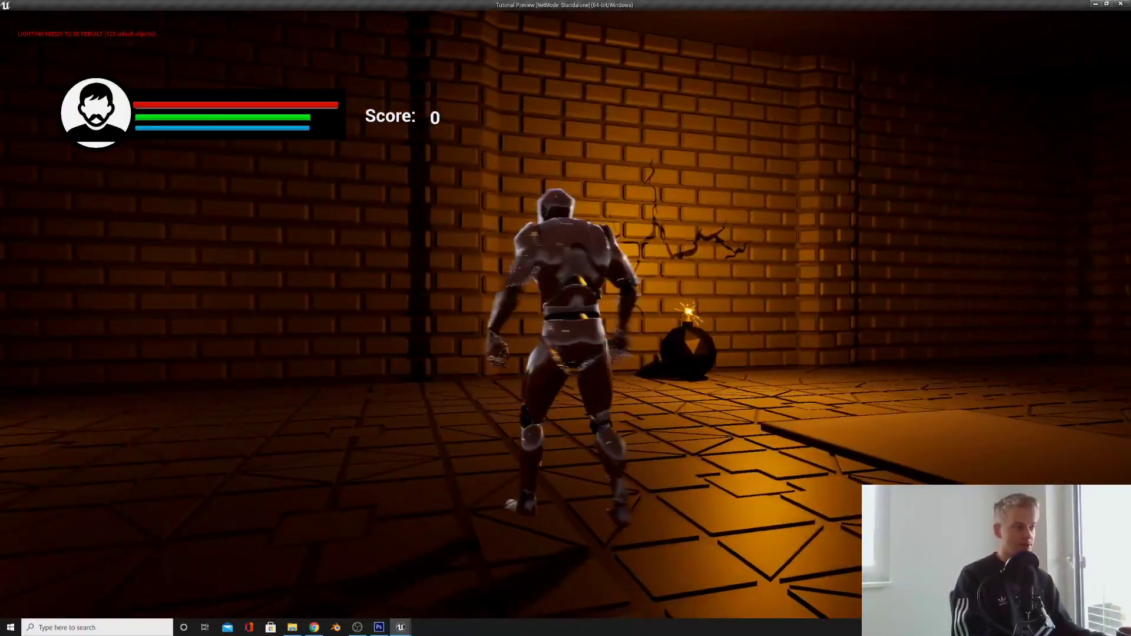
pyautogui.press('s')
pyautogui.press('w')
pyautogui.press('d')
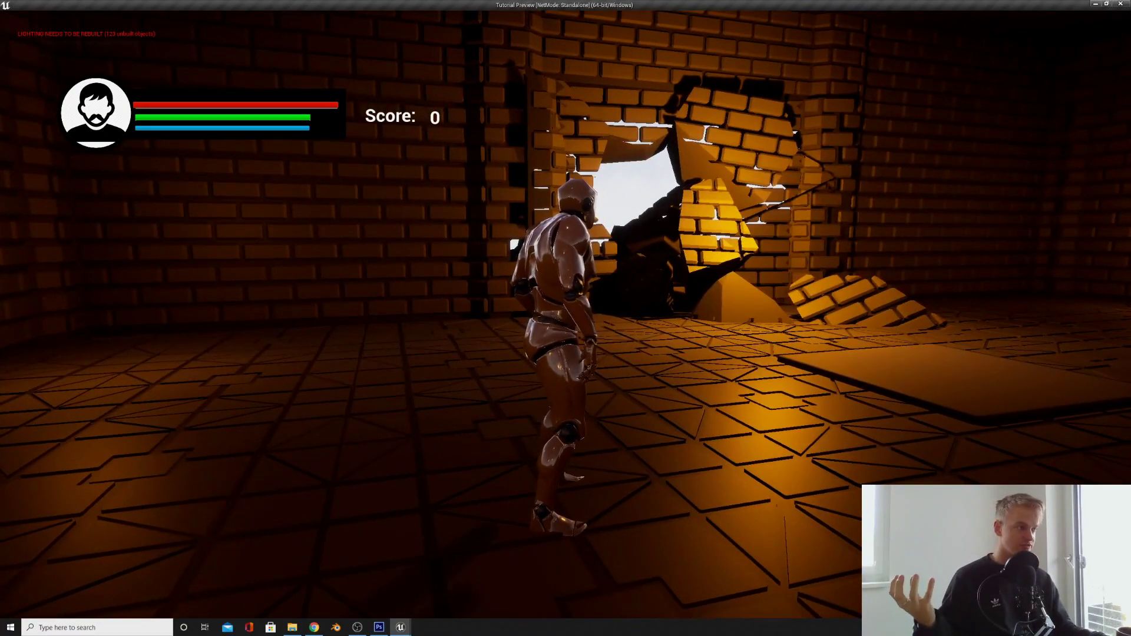
# - Run around near the exploding wall to check how it fractured, and end the play session
pyautogui.press('d')
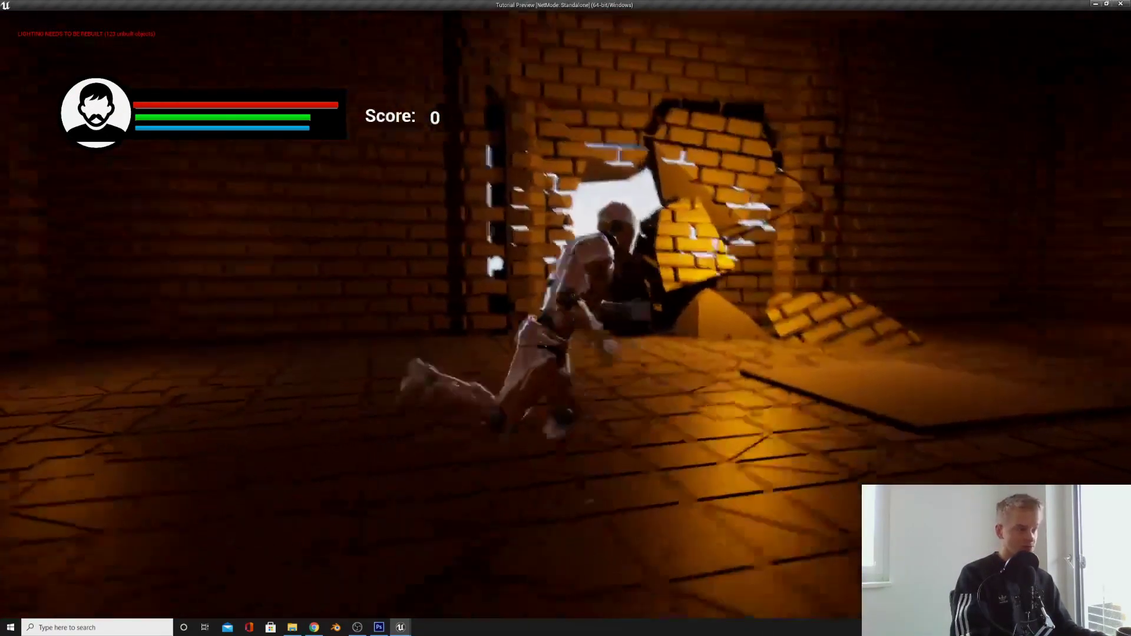
pyautogui.press('w')
pyautogui.press('a')
pyautogui.press('s')
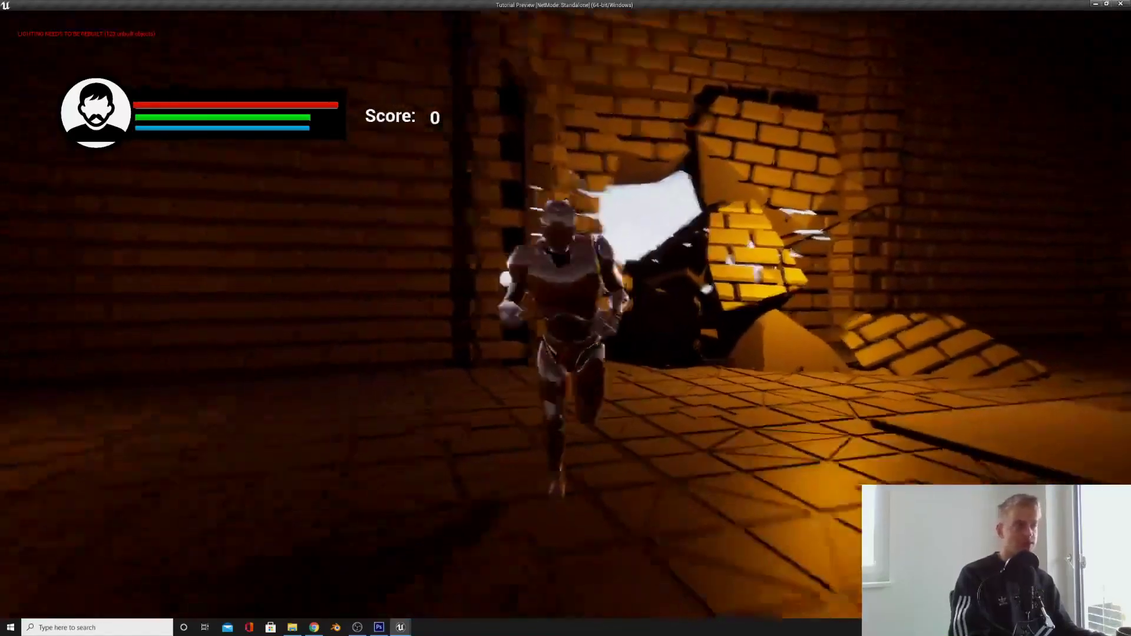
pyautogui.press('w')
pyautogui.press('s')
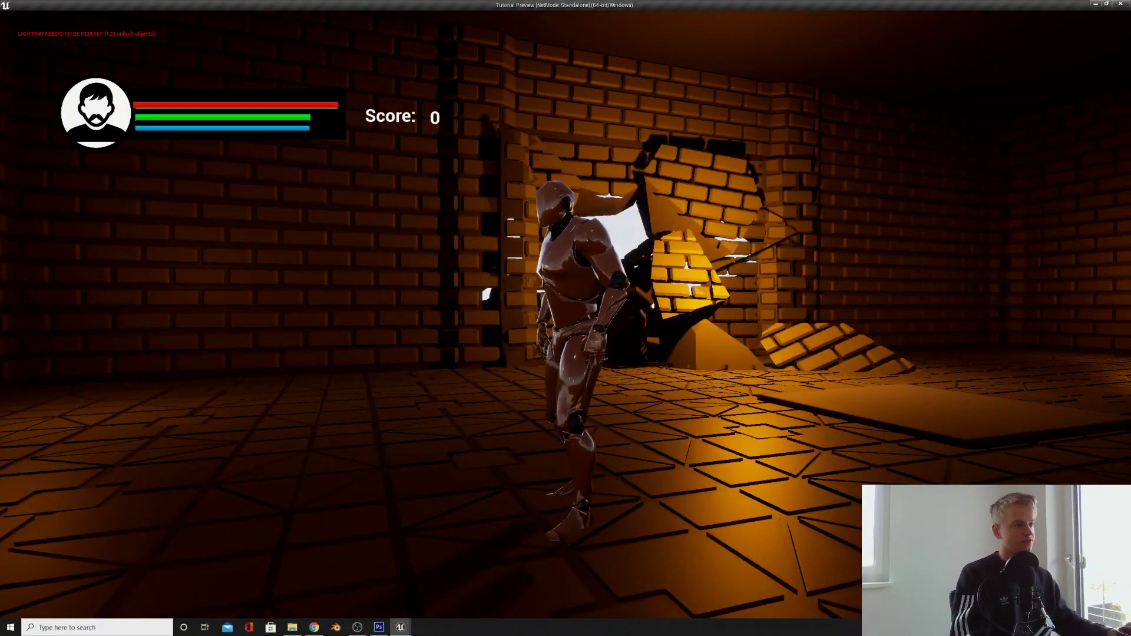
pyautogui.press('w')
pyautogui.press('Escape')
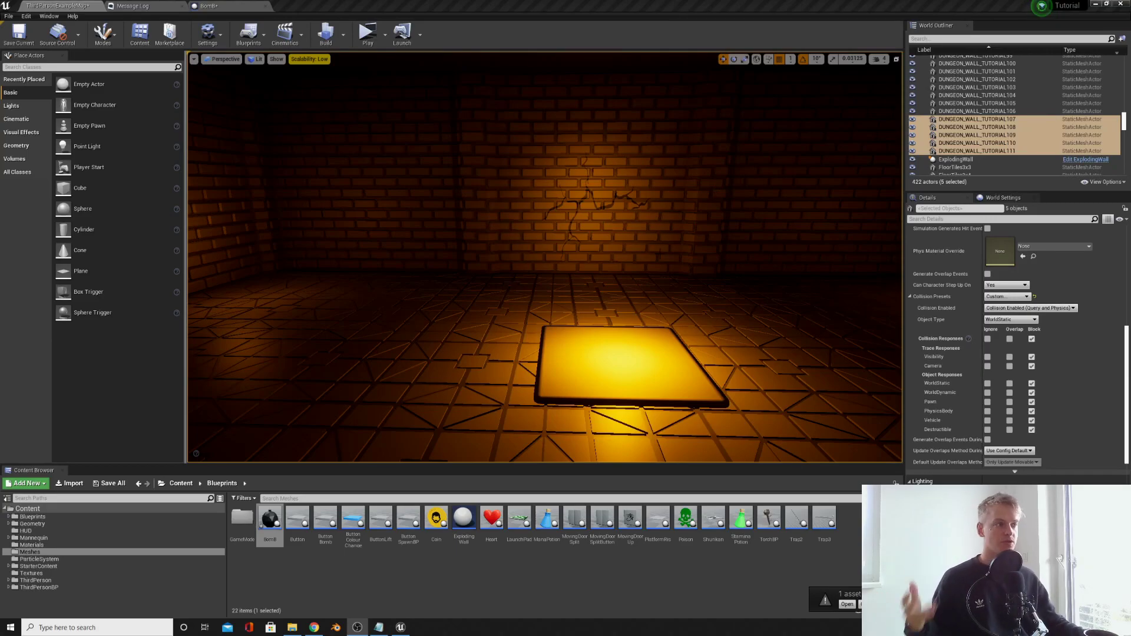
# - Review the collision settings of the five selected dungeon walls, DUNGEON_WALL_TUTORIAL107 to 111, around the cracked wall
pyautogui.moveTo(625, 260); pyautogui.dragTo(595, 243, button='right')
pyautogui.click(481, 261)
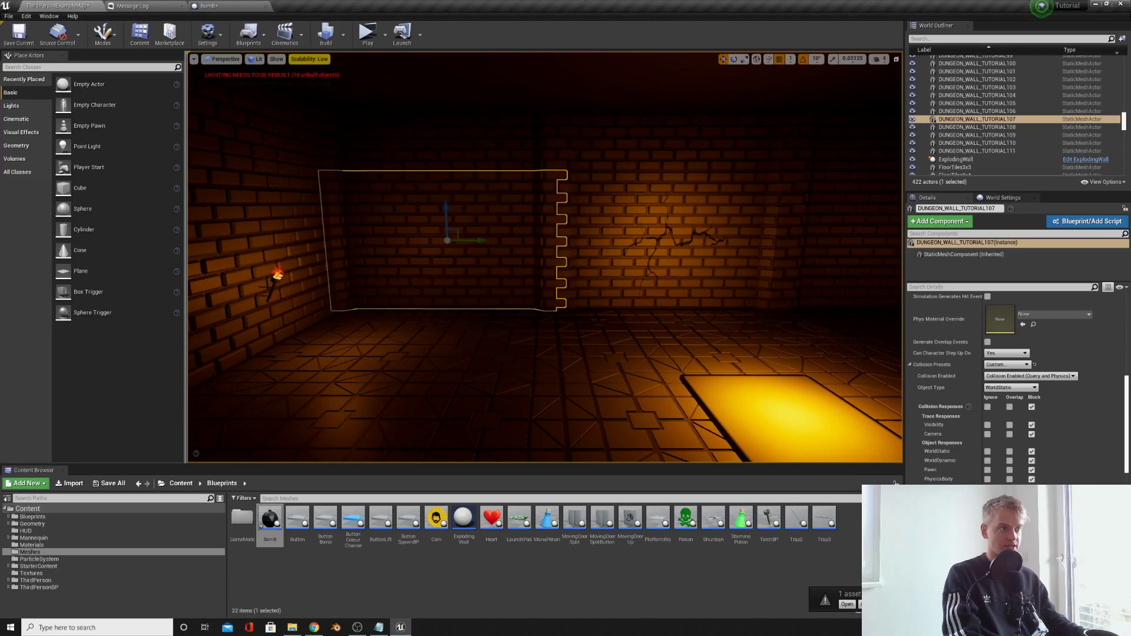
pyautogui.hotkey('ctrl', 'z')
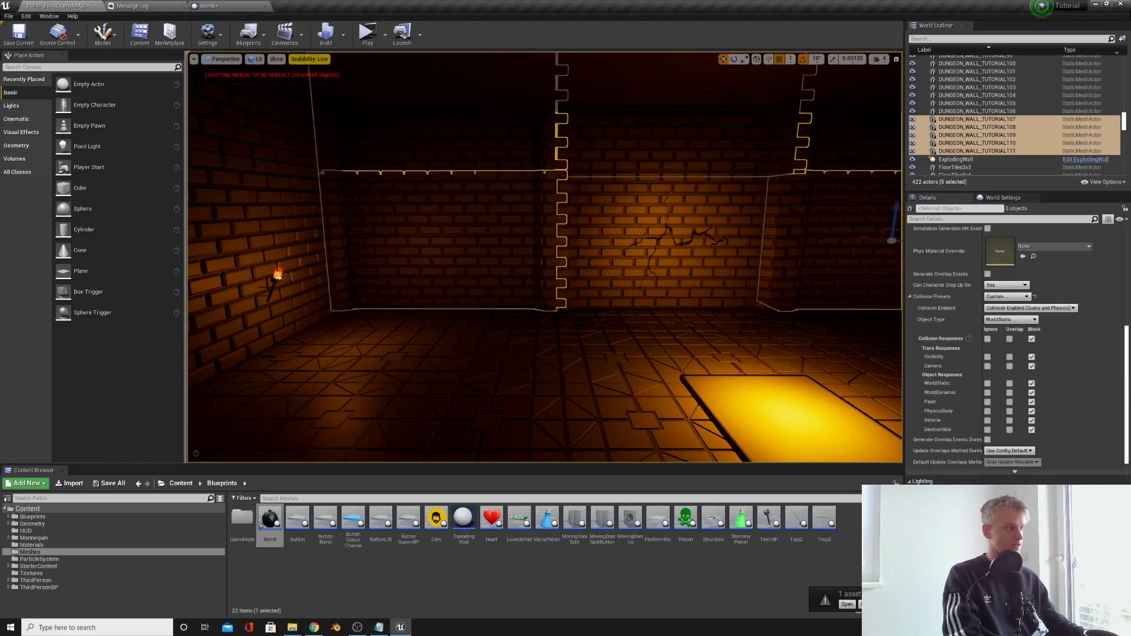
pyautogui.scroll(2, 951, 323)
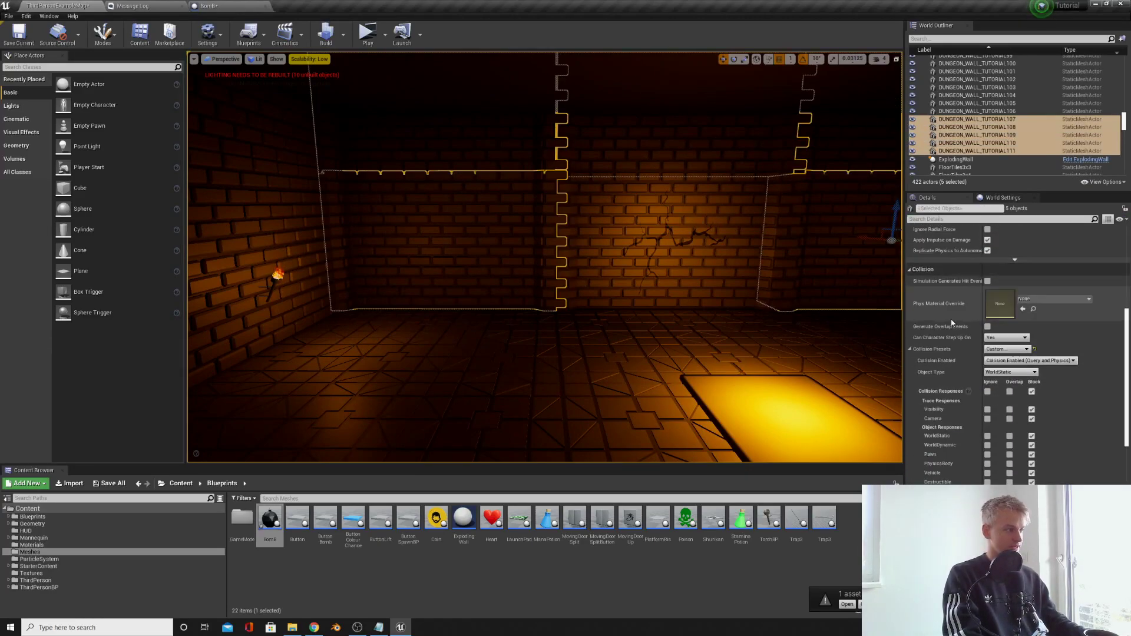
pyautogui.scroll(-3, 951, 323)
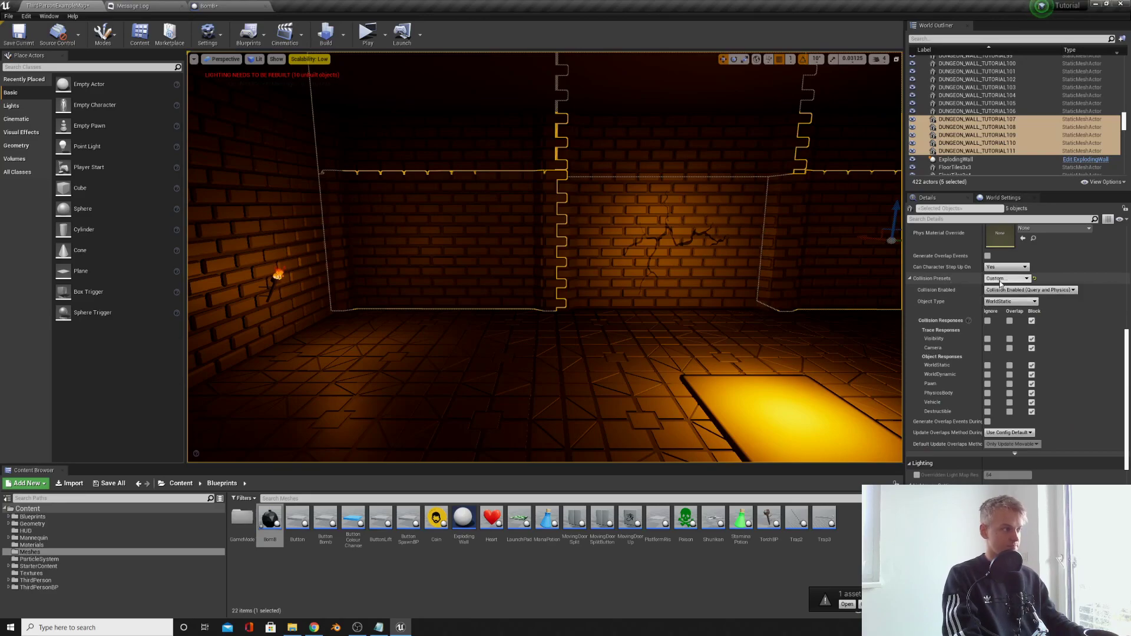
pyautogui.scroll(-3, 1070, 384)
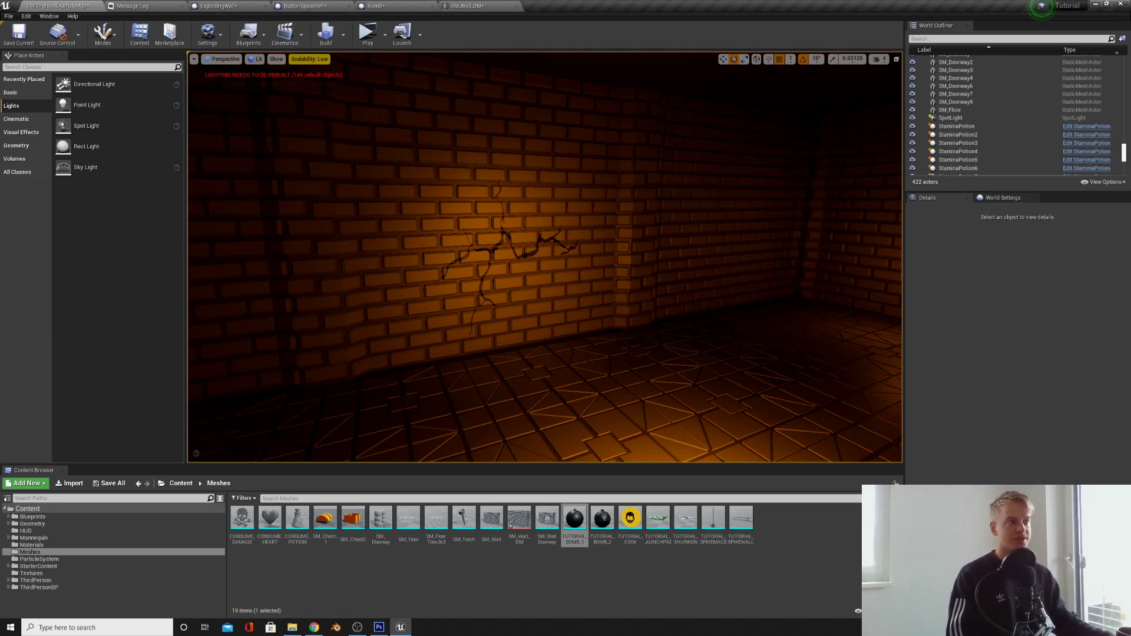
# - In the ExplodingWall event graph, delete the On Component Fracture event and its Print String node
pyautogui.moveTo(552, 200); pyautogui.dragTo(512, 188, button='right')
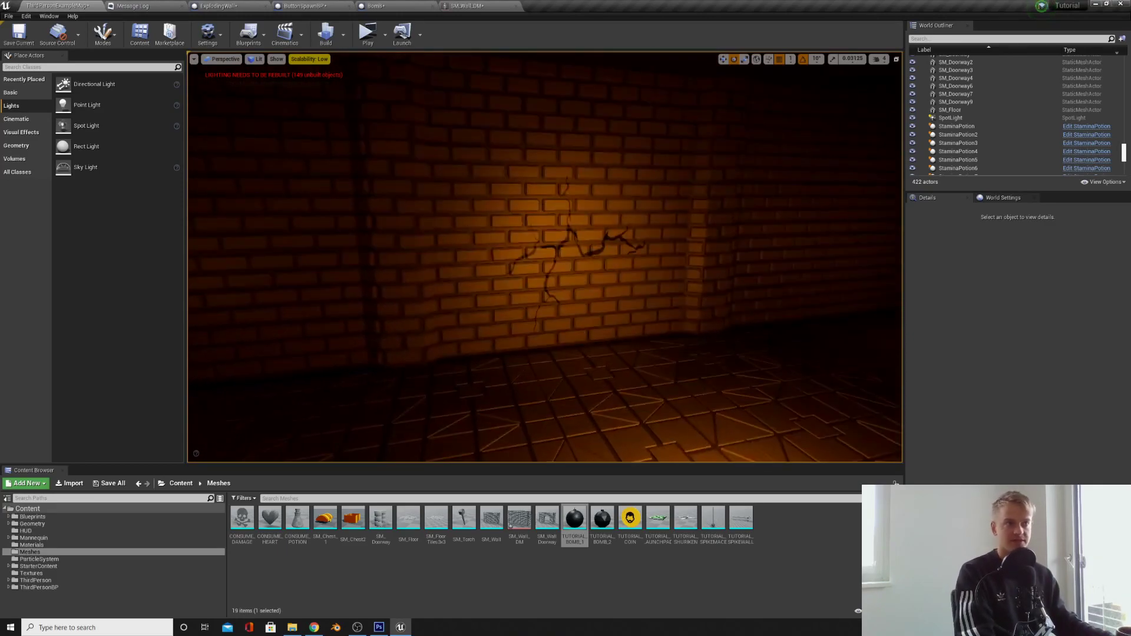
pyautogui.click(240, 7)
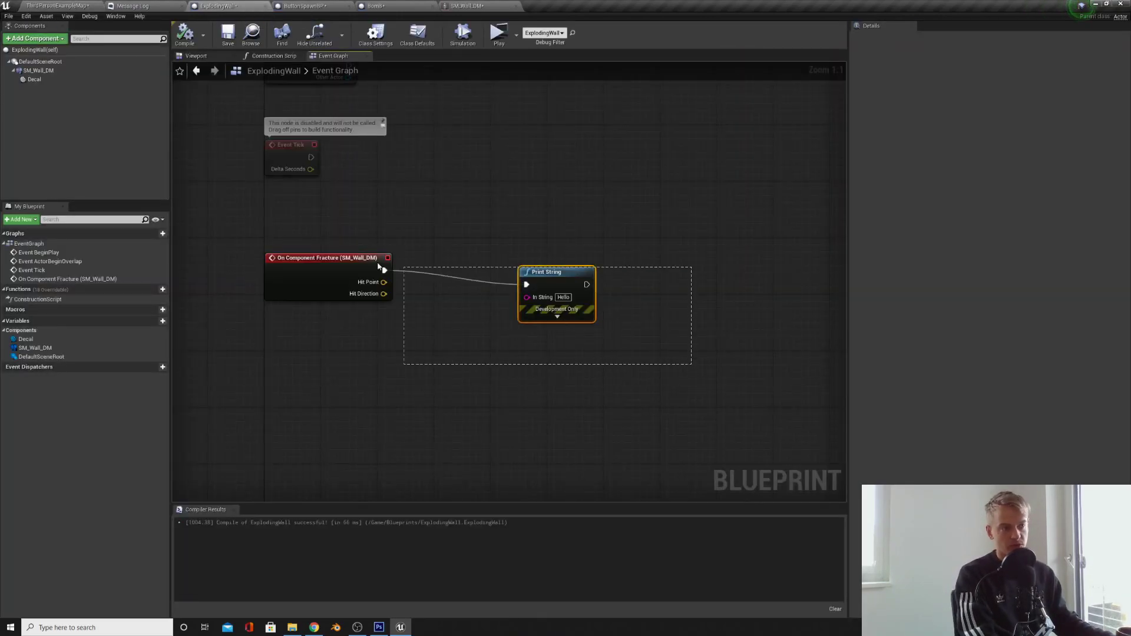
pyautogui.moveTo(379, 268); pyautogui.dragTo(264, 224)
pyautogui.press('Delete')
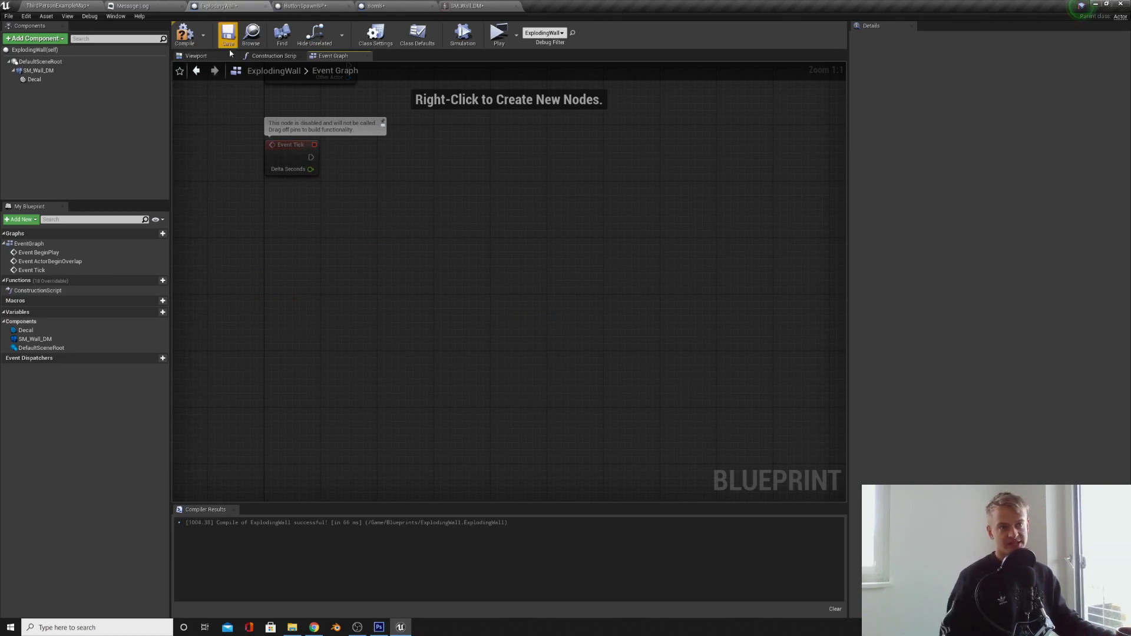
# - Add an On Component Fracture event for SM_Wall_DM to the ExplodingWall event graph
pyautogui.click(62, 71)
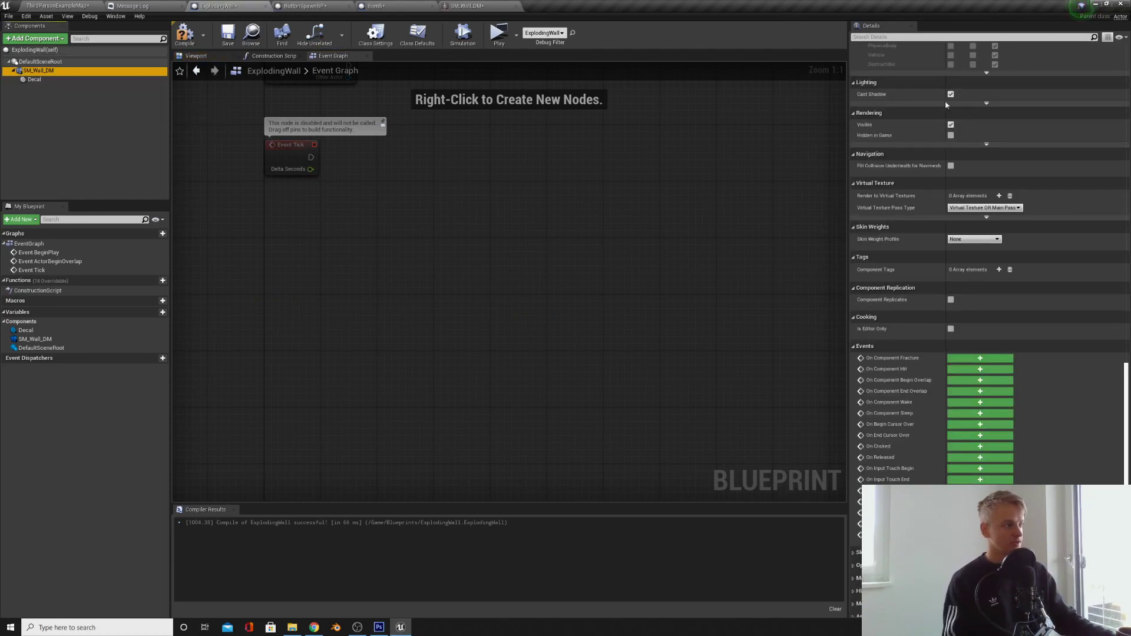
pyautogui.click(962, 356)
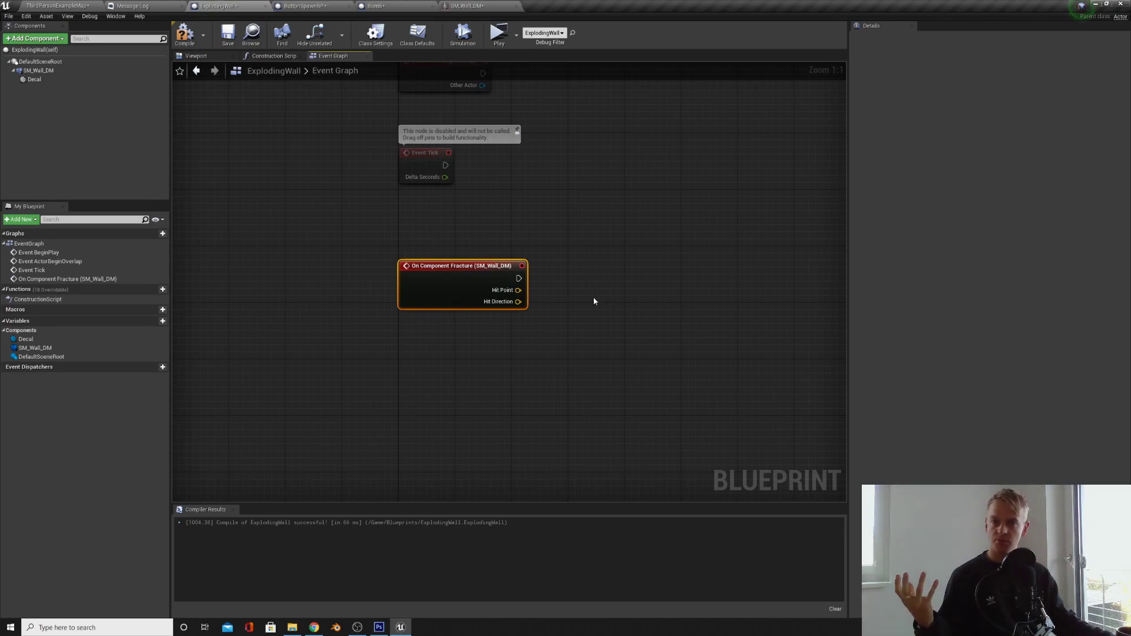
pyautogui.moveTo(593, 301); pyautogui.dragTo(534, 308, button='right')
pyautogui.moveTo(435, 356); pyautogui.dragTo(239, 278)
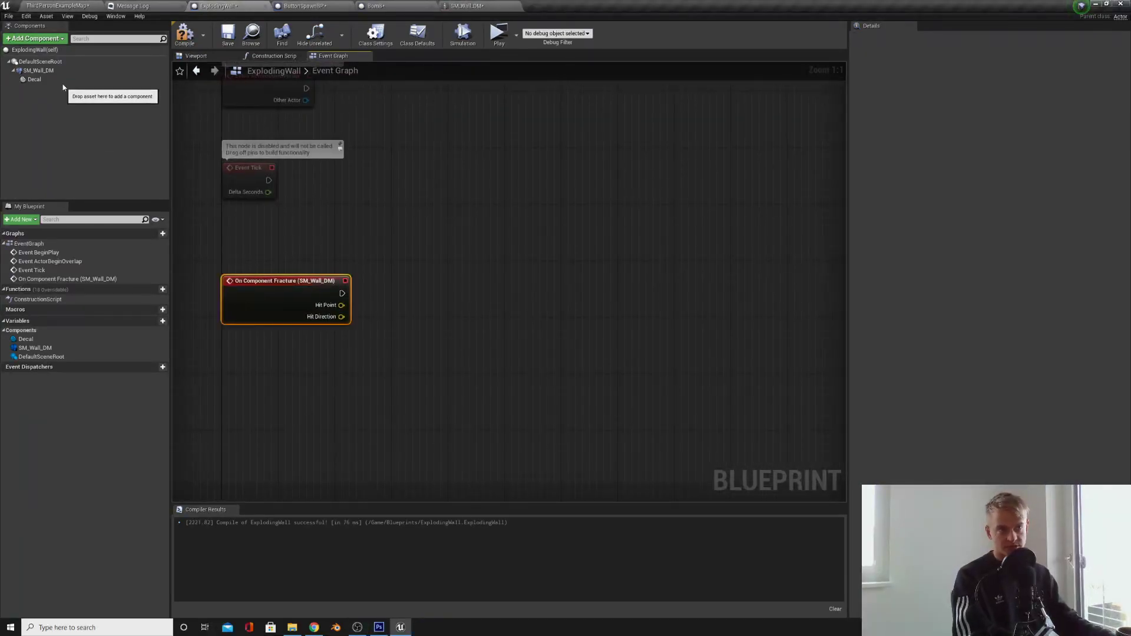
# - Add a Decal reference to the ExplodingWall event graph and feed it into a new DestroyComponent node as target
pyautogui.click(34, 79)
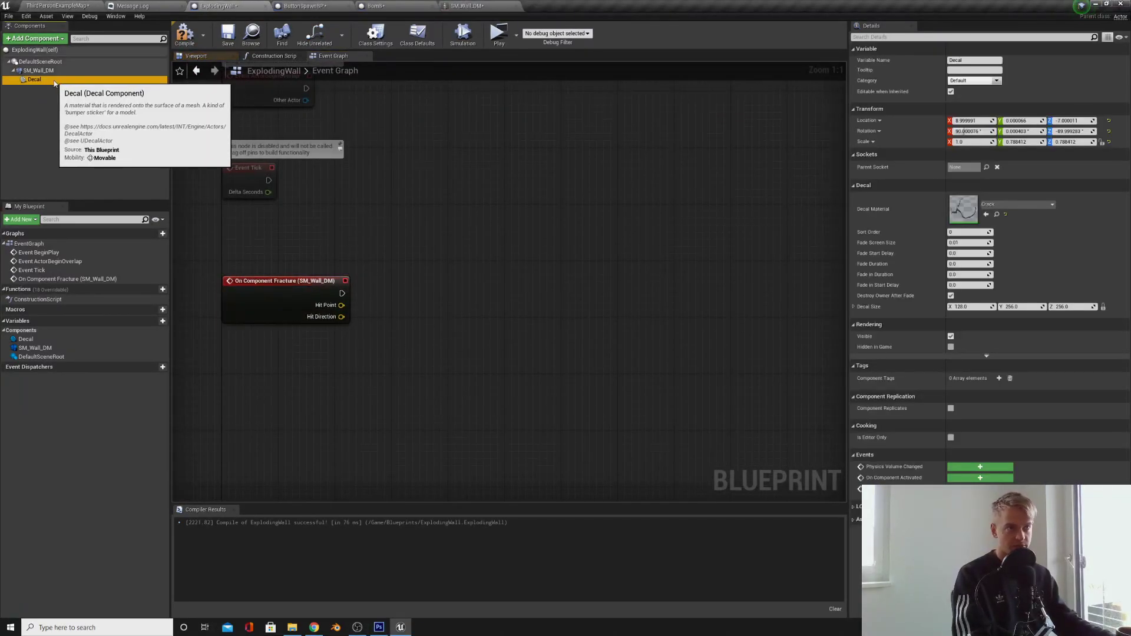
pyautogui.click(235, 336)
pyautogui.moveTo(308, 363); pyautogui.dragTo(309, 364)
pyautogui.moveTo(355, 367); pyautogui.dragTo(453, 356)
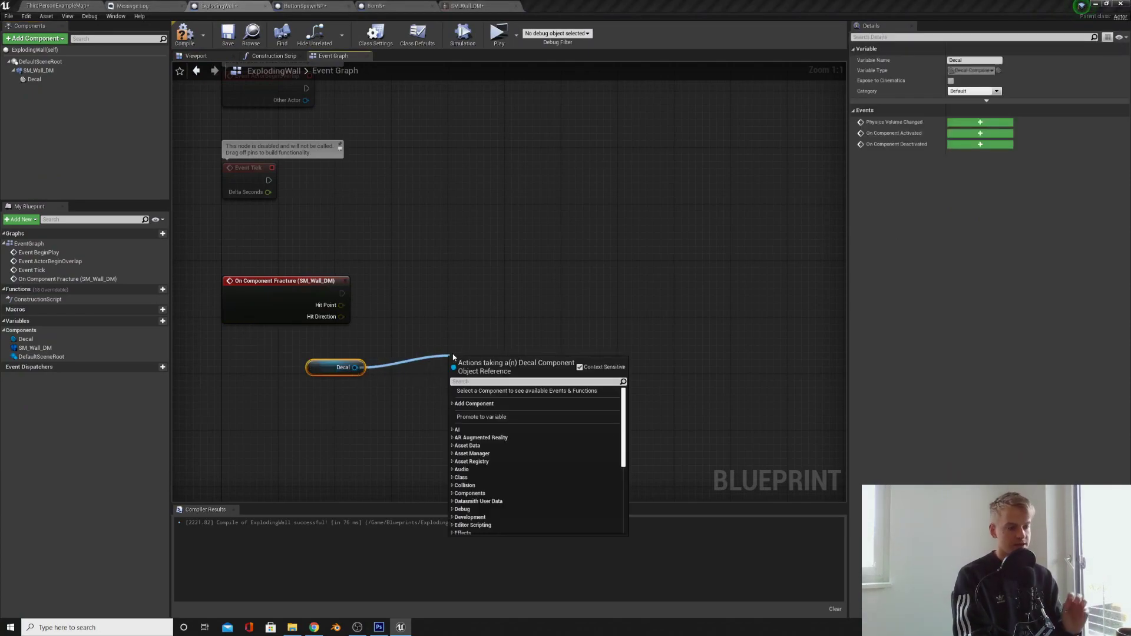
pyautogui.write('destroy')
pyautogui.press('Up')
pyautogui.press('Up')
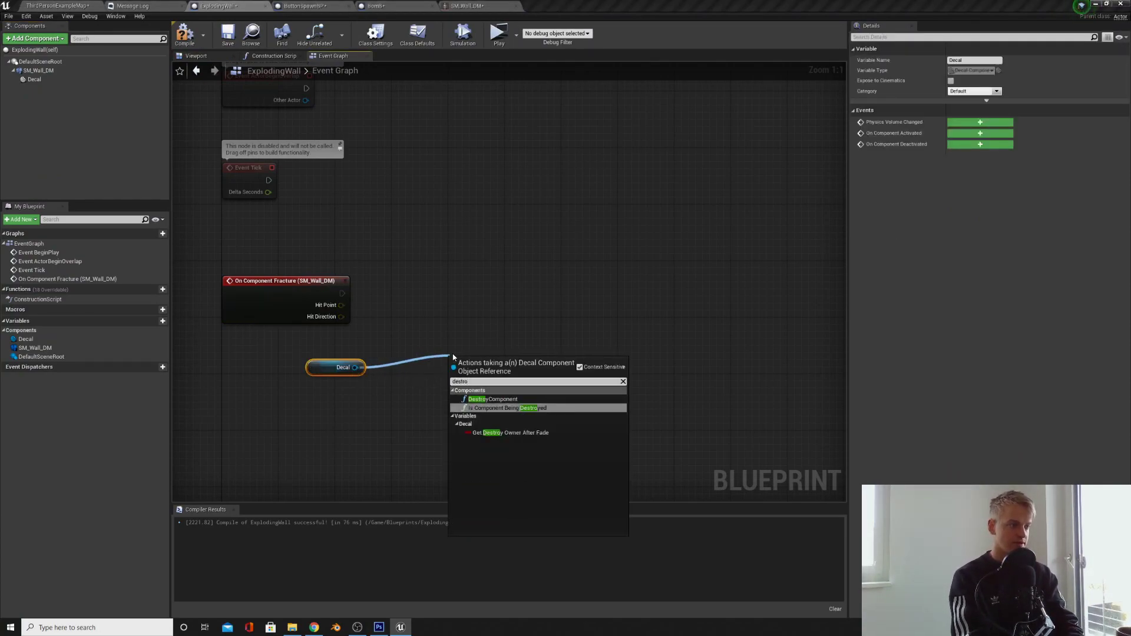
pyautogui.press('Return')
pyautogui.rightClick(448, 352)
pyautogui.click(469, 342)
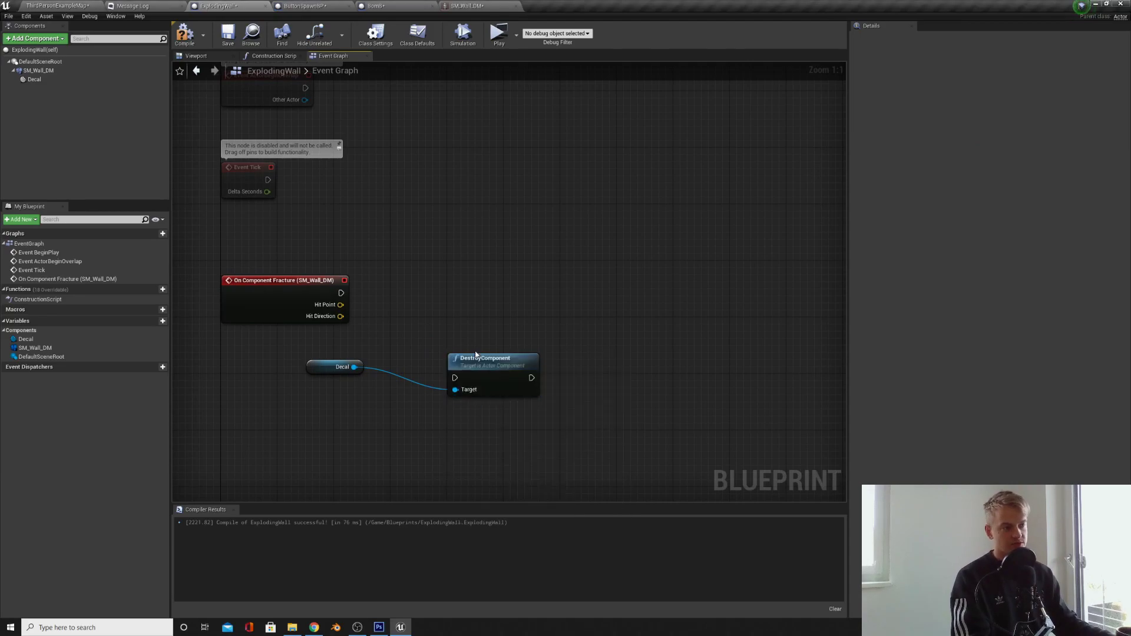
# - Place the DestroyComponent node beside the On Component Fracture event and connect the event's execution output to it
pyautogui.moveTo(484, 366); pyautogui.dragTo(470, 310)
pyautogui.click(367, 306)
pyautogui.moveTo(341, 293); pyautogui.dragTo(464, 288)
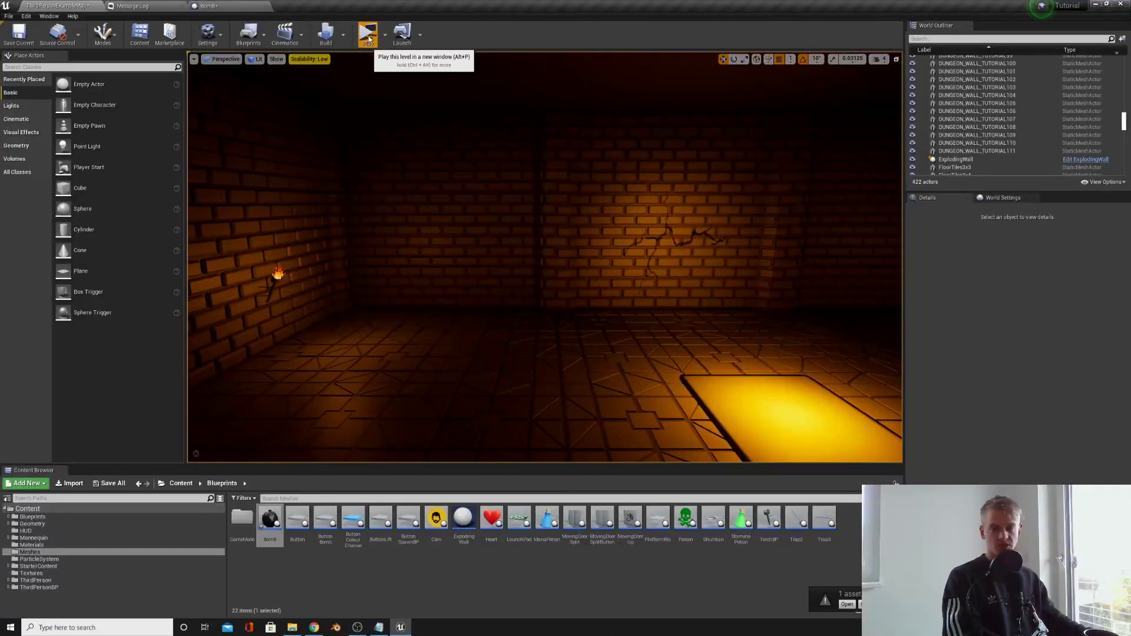
# - Play the level in a new window, step onto the floor button to test the wall explosion and decal removal, and end the session
pyautogui.click(369, 36)
pyautogui.click(826, 157)
pyautogui.click(818, 165)
pyautogui.press('w')
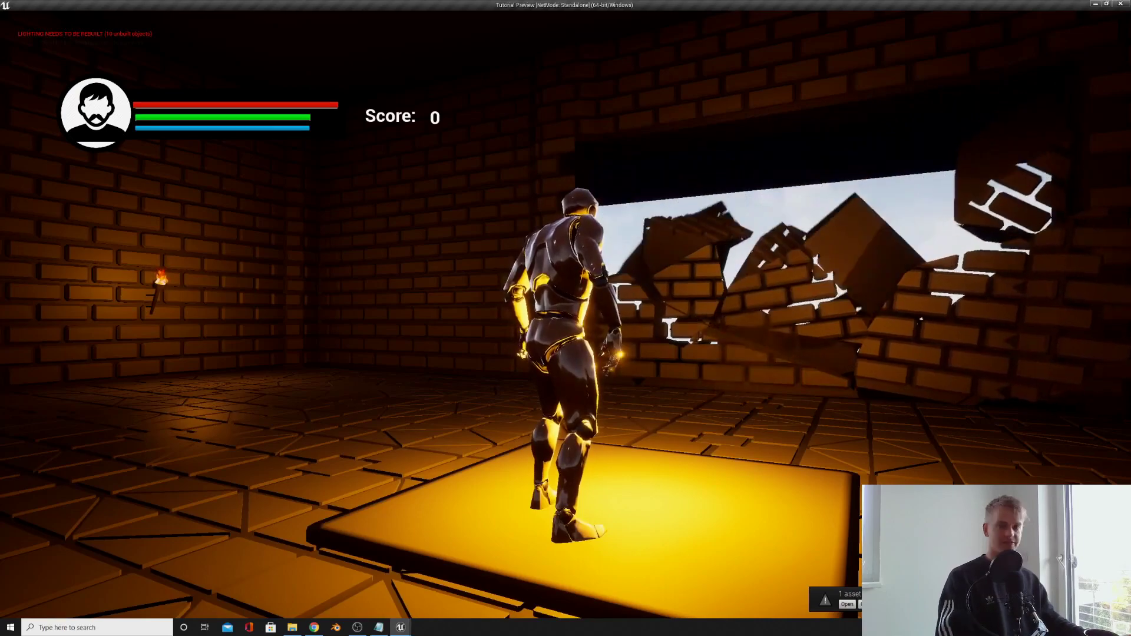
pyautogui.press('Escape')
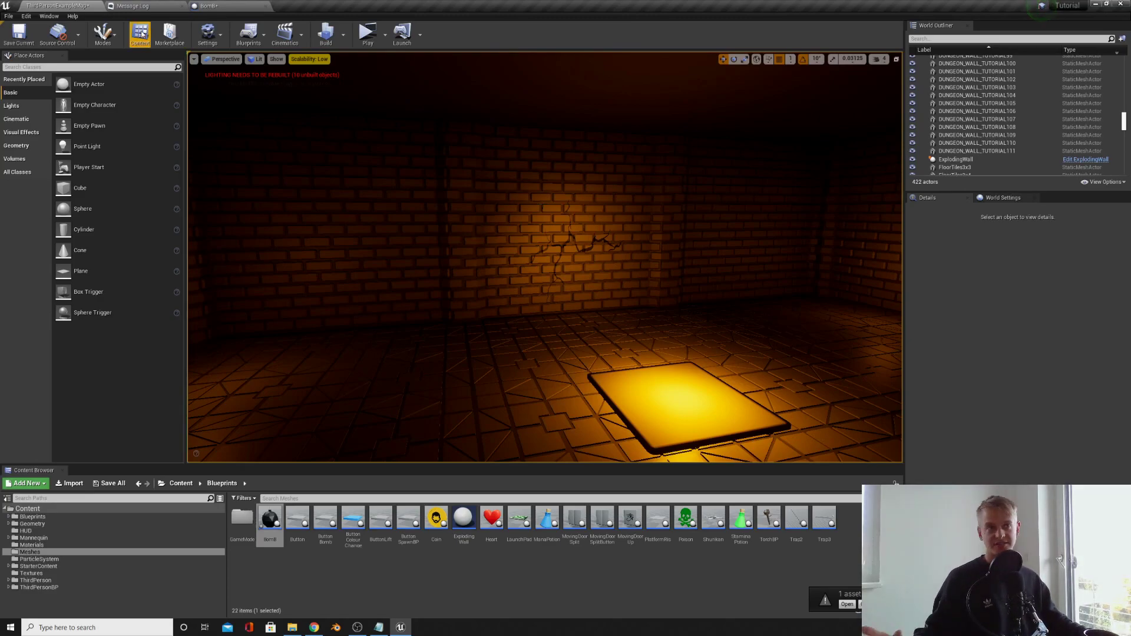
# - Review the ButtonSpawnBP event graph, from the box overlap event through SpawnActor BomB to Set Physics Linear Velocity
pyautogui.click(231, 6)
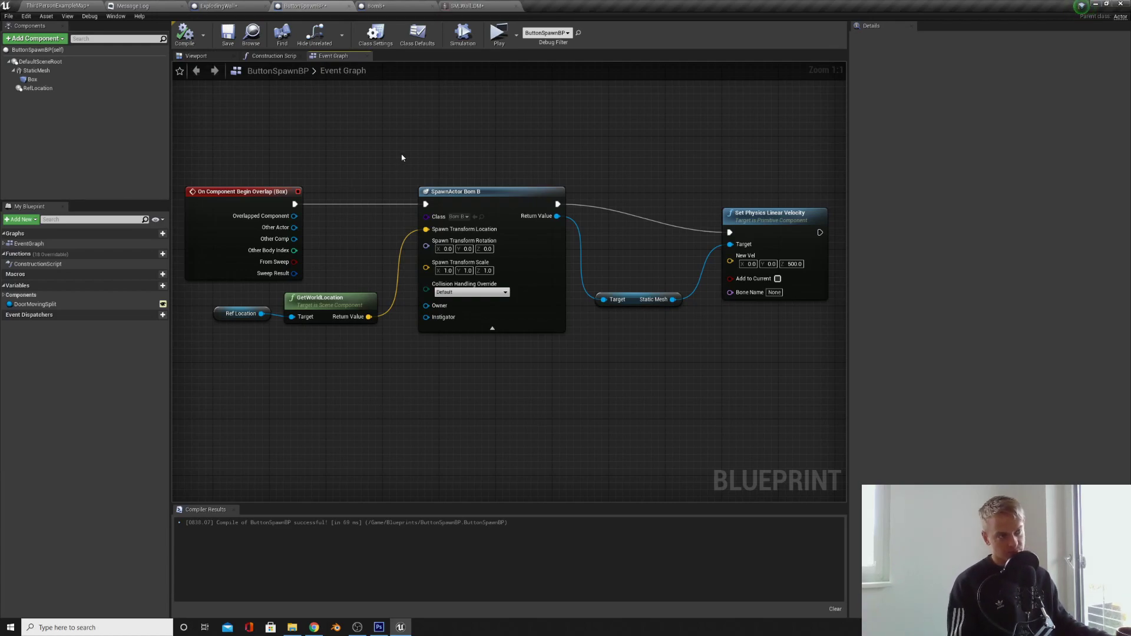
pyautogui.moveTo(415, 210); pyautogui.dragTo(581, 369)
pyautogui.click(532, 417)
pyautogui.moveTo(558, 217); pyautogui.dragTo(604, 299)
pyautogui.moveTo(678, 290); pyautogui.dragTo(587, 187)
pyautogui.click(582, 402)
# - Examine the Create Destructible Mesh option for a static mesh in the Meshes folder and the damage settings of SM_Wall_DM
pyautogui.click(68, 5)
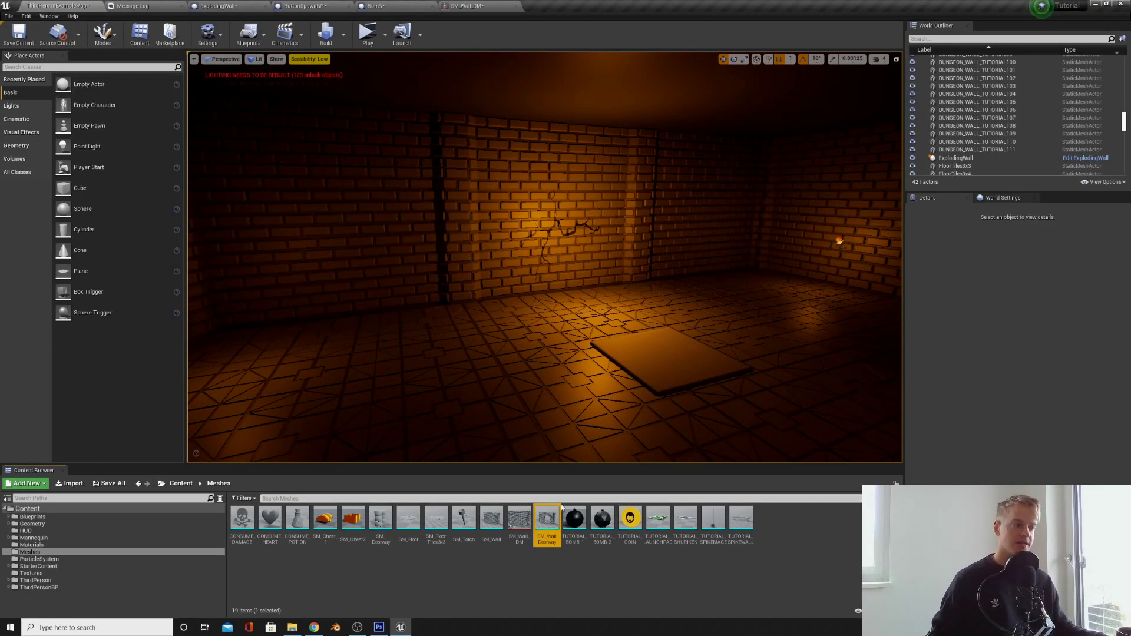
pyautogui.rightClick(575, 519)
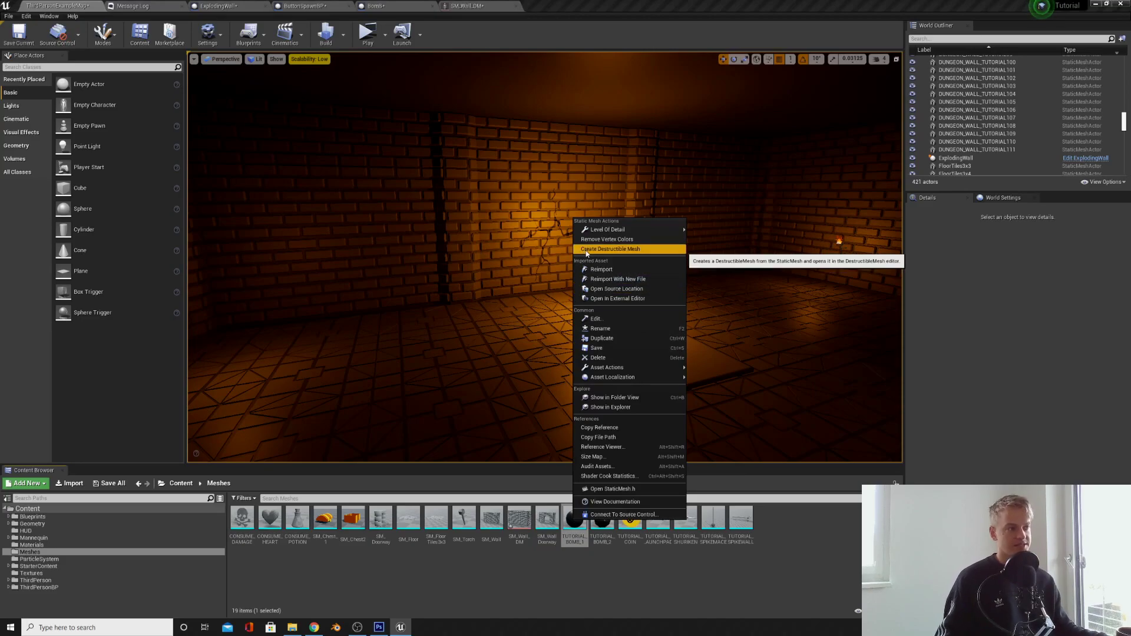
pyautogui.click(471, 5)
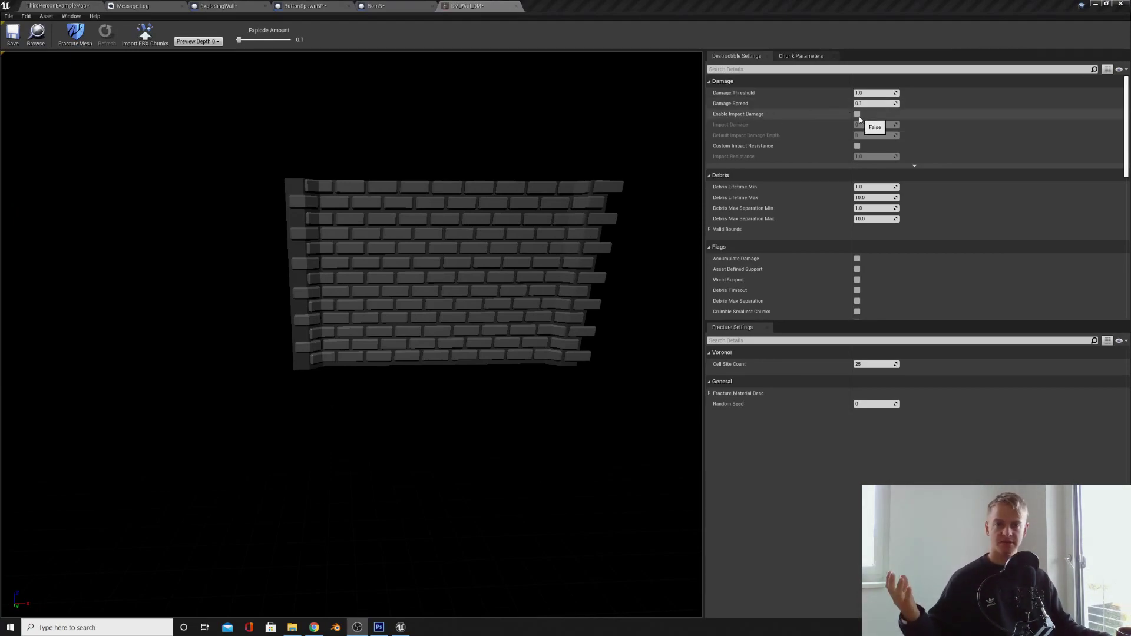
# - Review the BomB blueprint and the decal-destroying fracture event in the ExplodingWall event graph
pyautogui.click(377, 6)
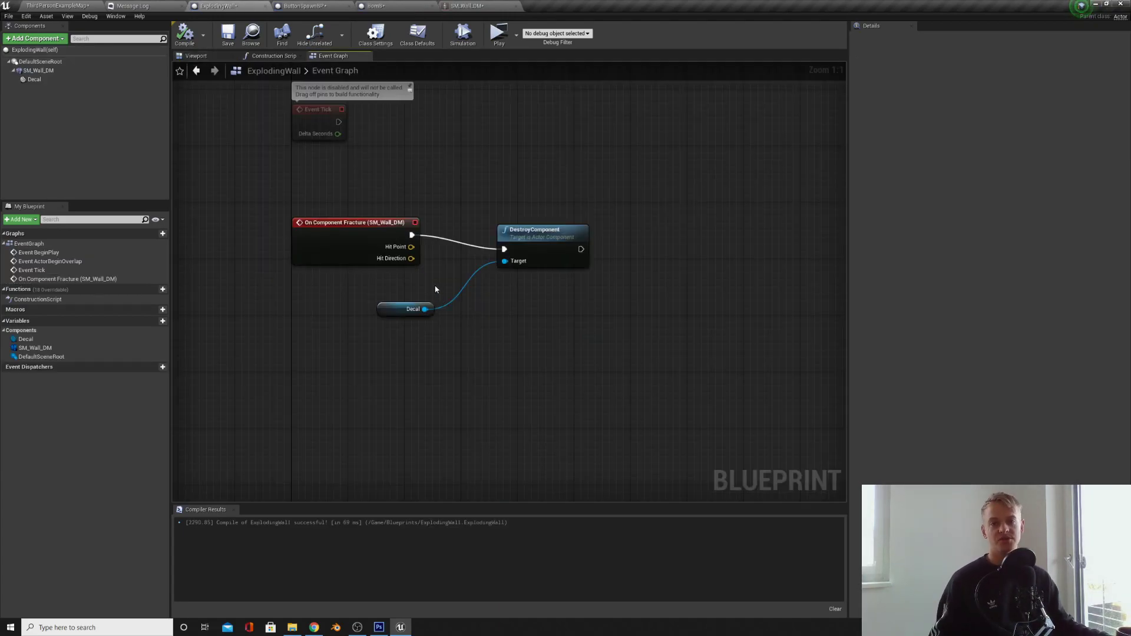
pyautogui.moveTo(270, 199); pyautogui.dragTo(453, 294)
pyautogui.click(441, 283)
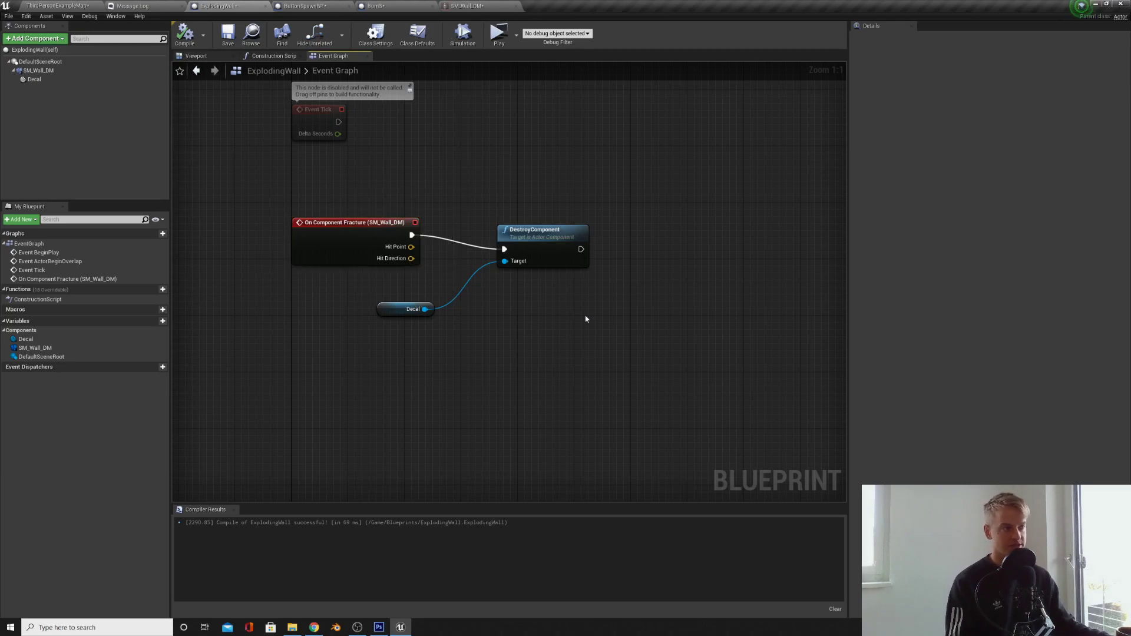